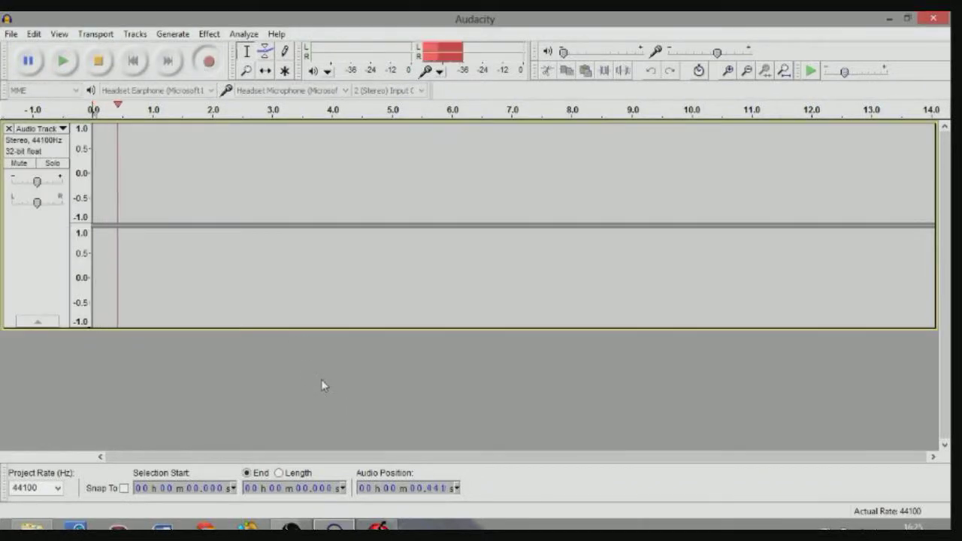
# Switch from the recording Audacity window to the I Wanna Be The Guy game.
pyautogui.hotkey('alt', 'Tab')
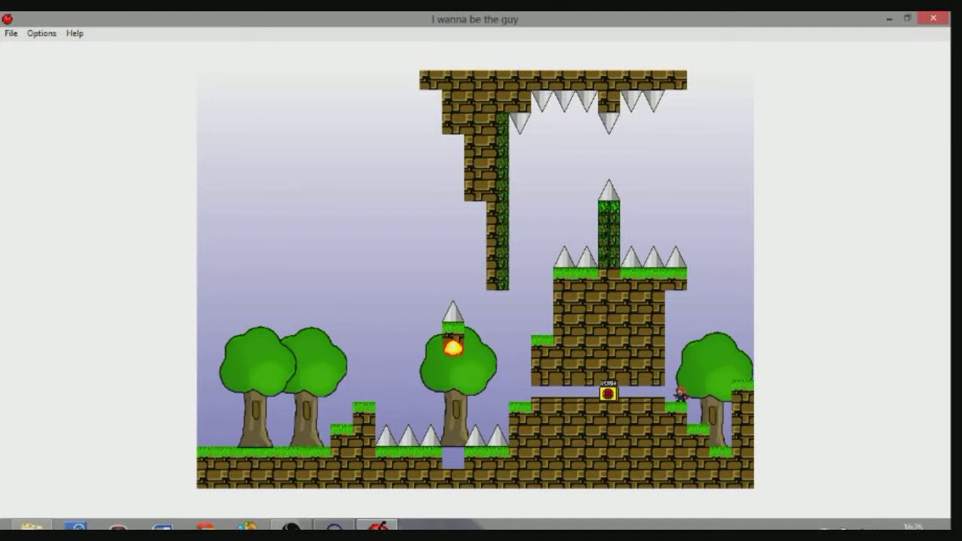
# Lower the system volume, try the first spike jump, die and respawn.
pyautogui.press('XF86AudioLowerVolume')
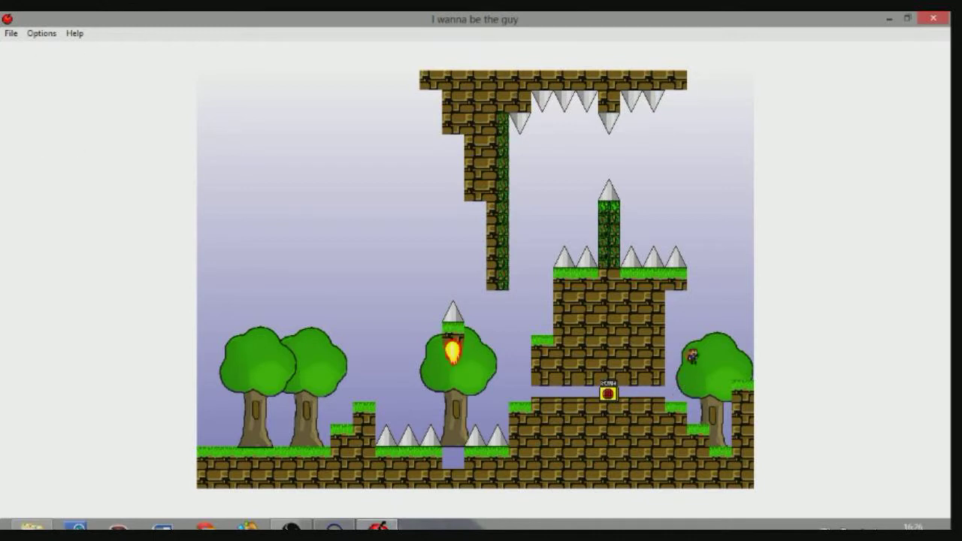
pyautogui.press('Right')
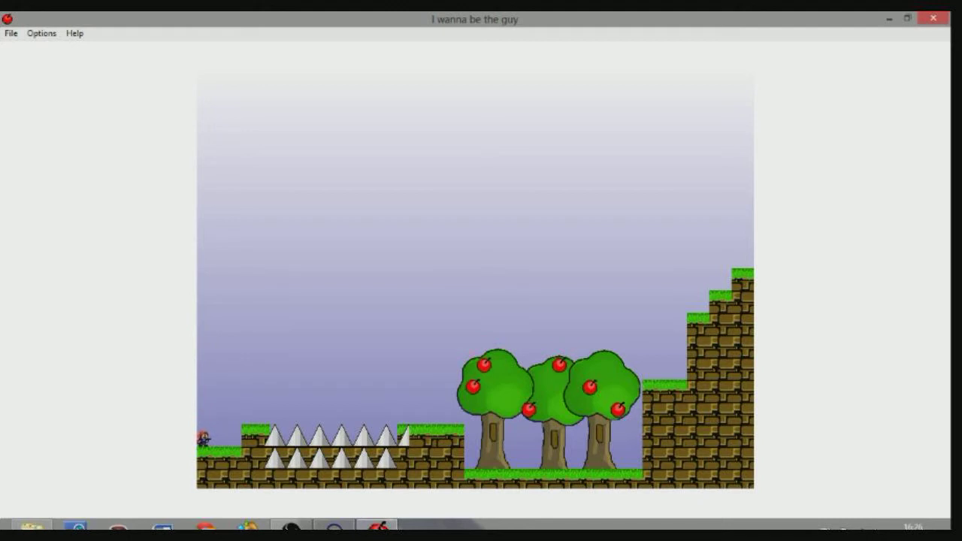
pyautogui.press('Right')
pyautogui.press('shift')
pyautogui.press('Right')
pyautogui.press('shift')
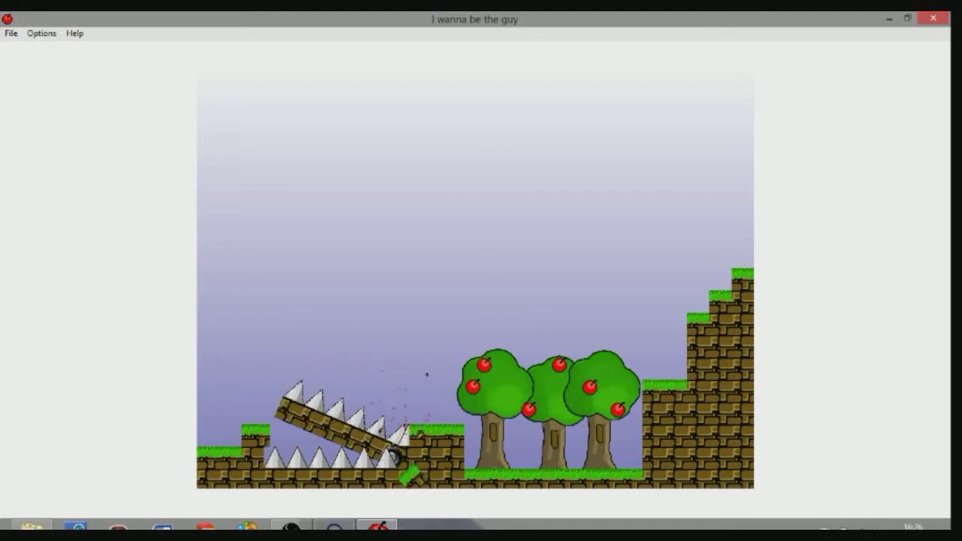
pyautogui.press('r')
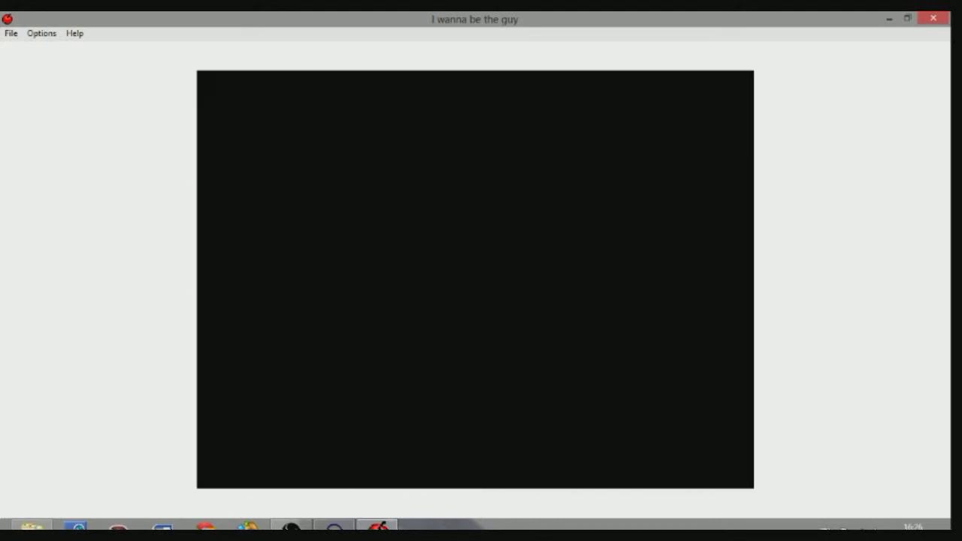
# Clear the spikes under the trees and land on the middle platform.
pyautogui.press('Right')
pyautogui.press('shift')
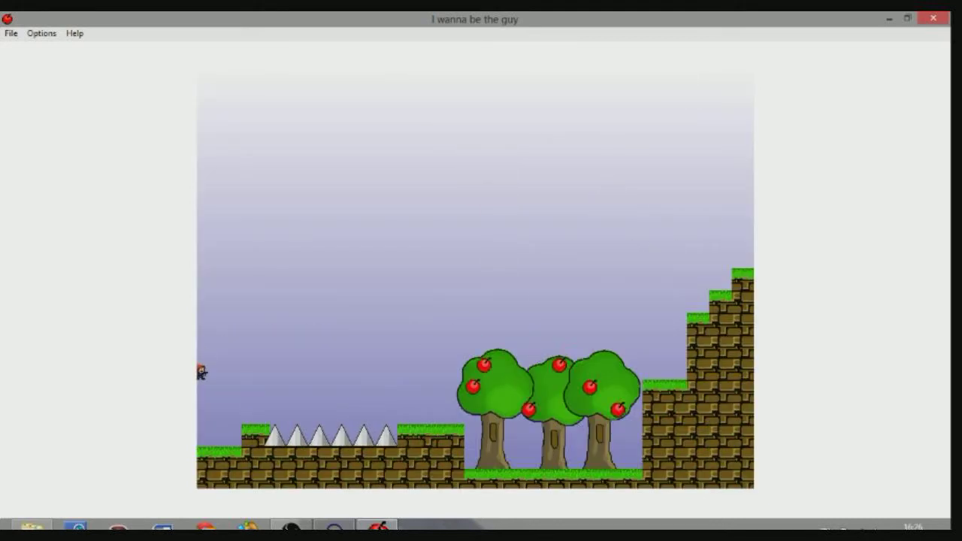
pyautogui.press('shift')
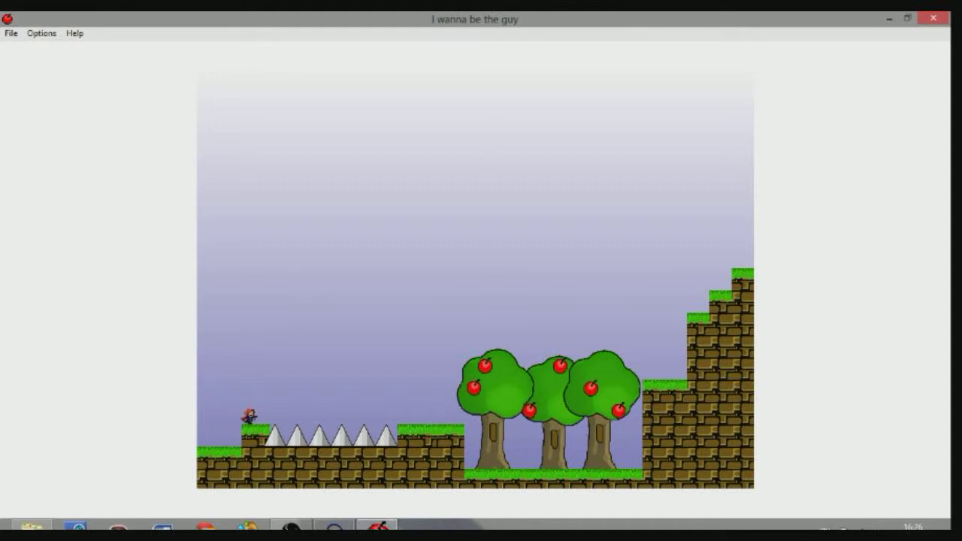
pyautogui.press('shift')
pyautogui.press('shift')
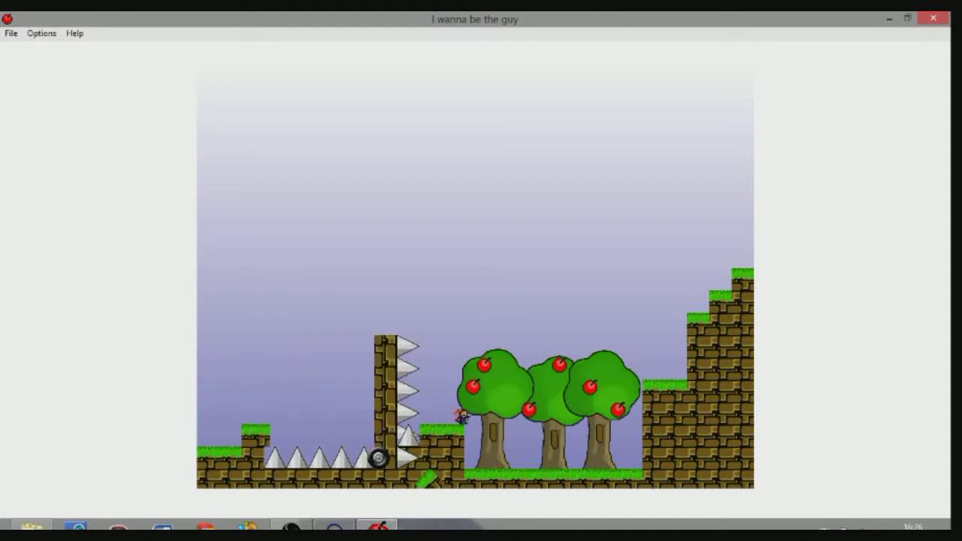
pyautogui.press('Right')
pyautogui.press('shift')
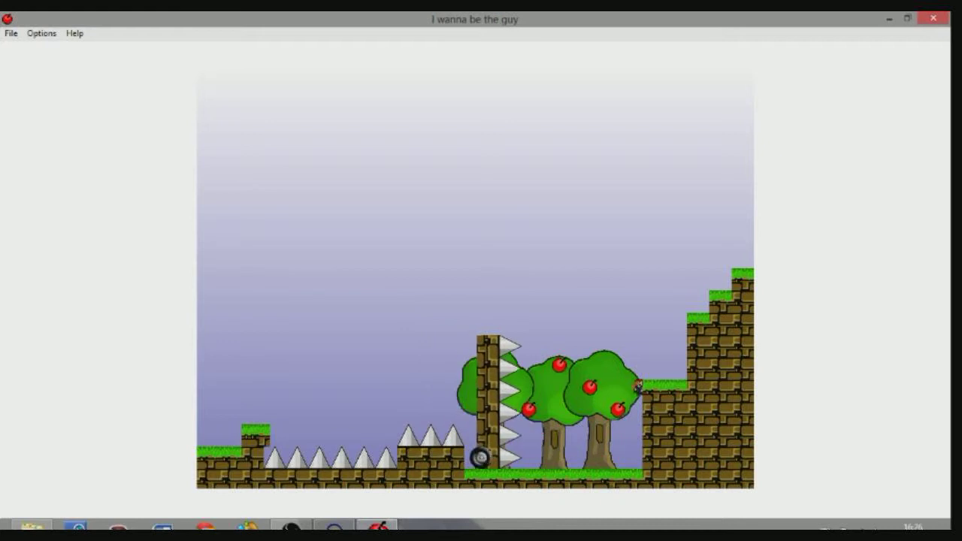
pyautogui.press('shift')
pyautogui.press('shift')
pyautogui.press('shift')
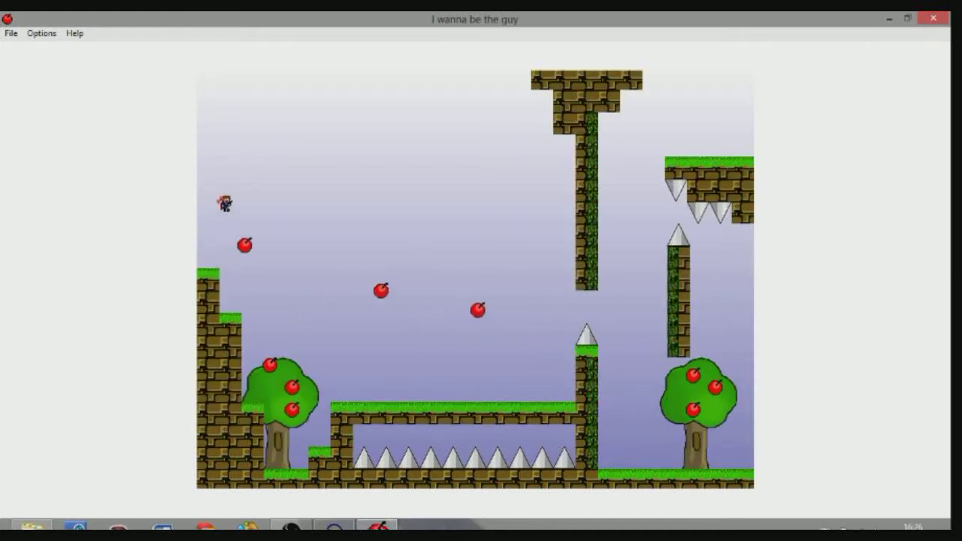
pyautogui.press('Right')
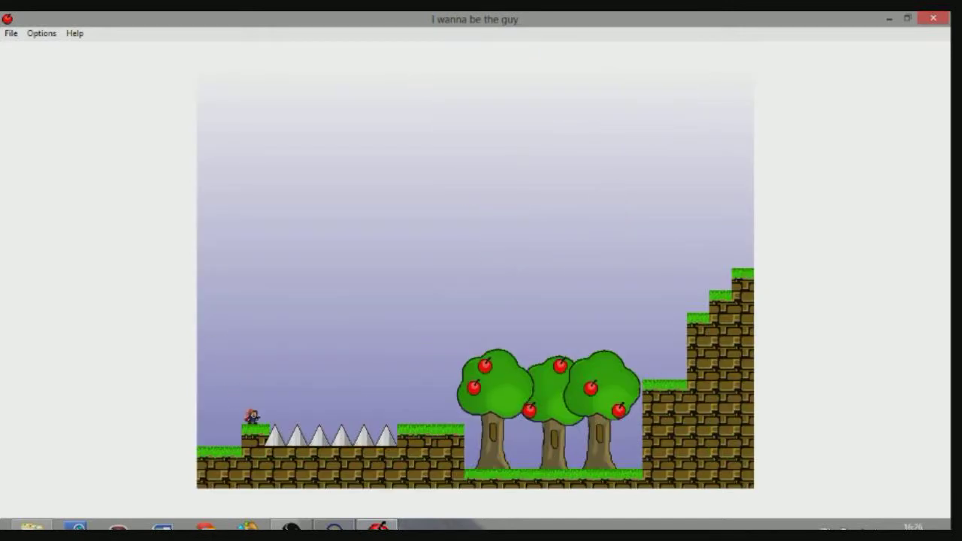
# Leap the spikes, climb the stairs and jump into the next screen.
pyautogui.press('shift')
pyautogui.press('Right')
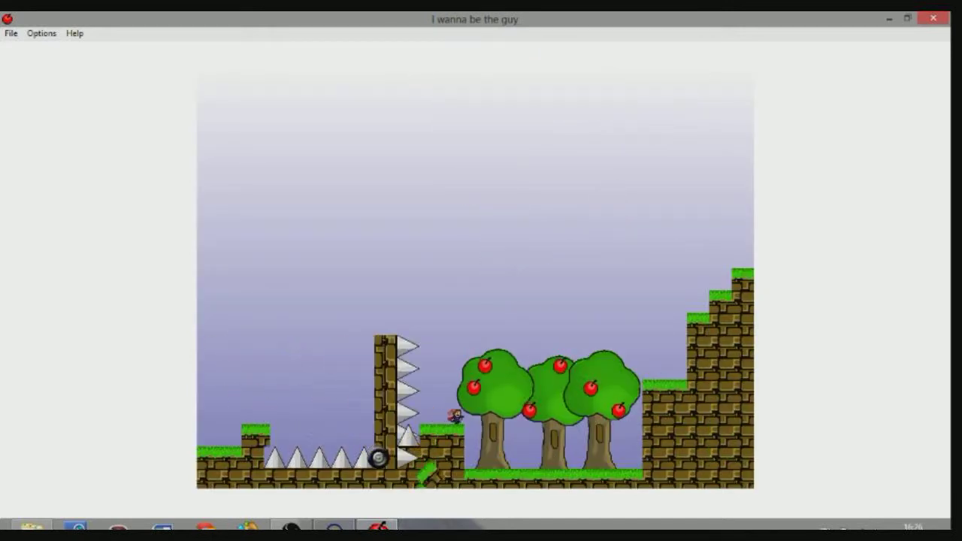
pyautogui.press('Right')
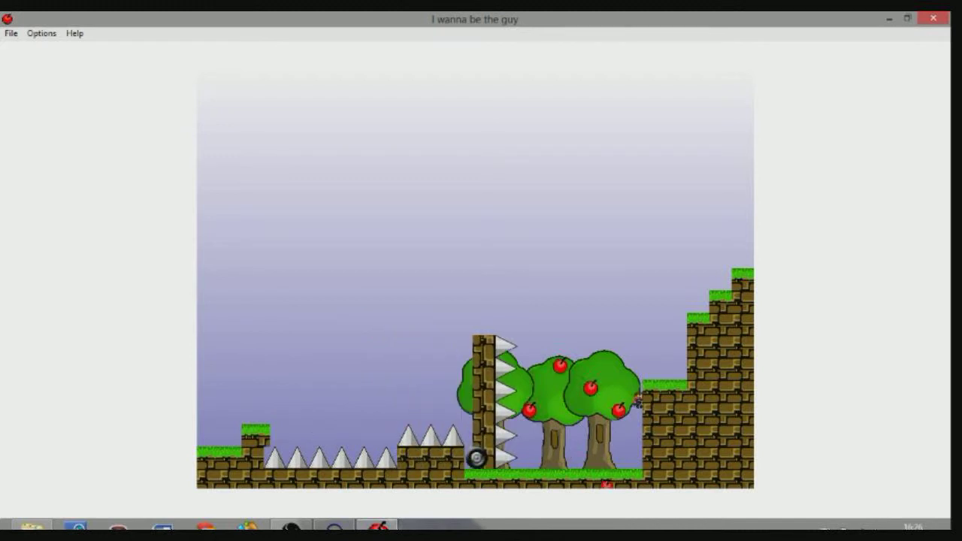
pyautogui.press('shift')
pyautogui.press('shift')
pyautogui.press('Right')
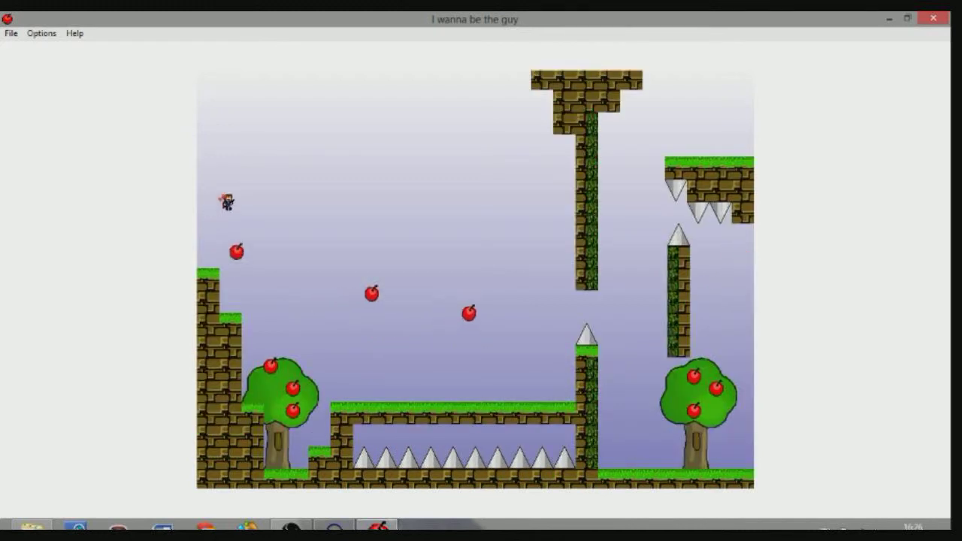
pyautogui.press('Right')
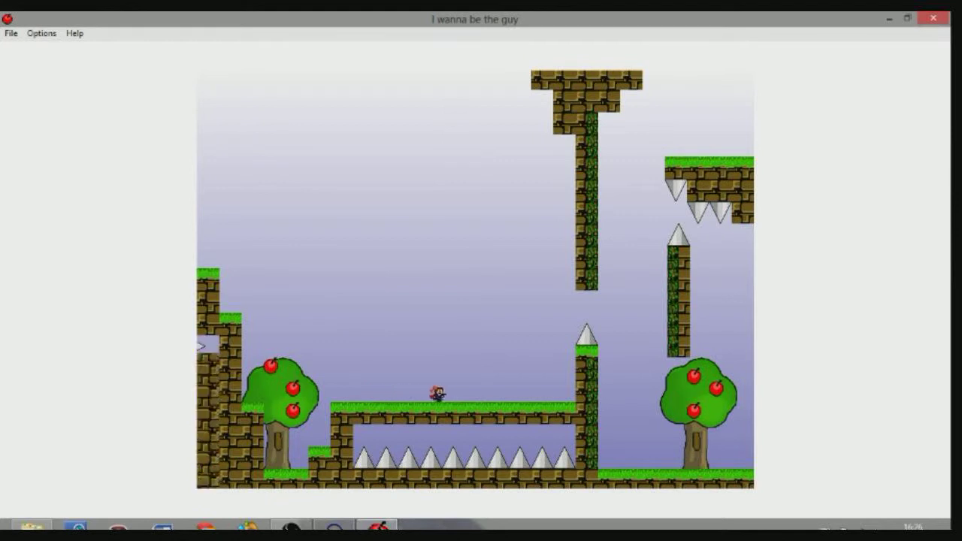
# Jump past the spike pillar onto the tall central pillar and into the next room.
pyautogui.press('shift')
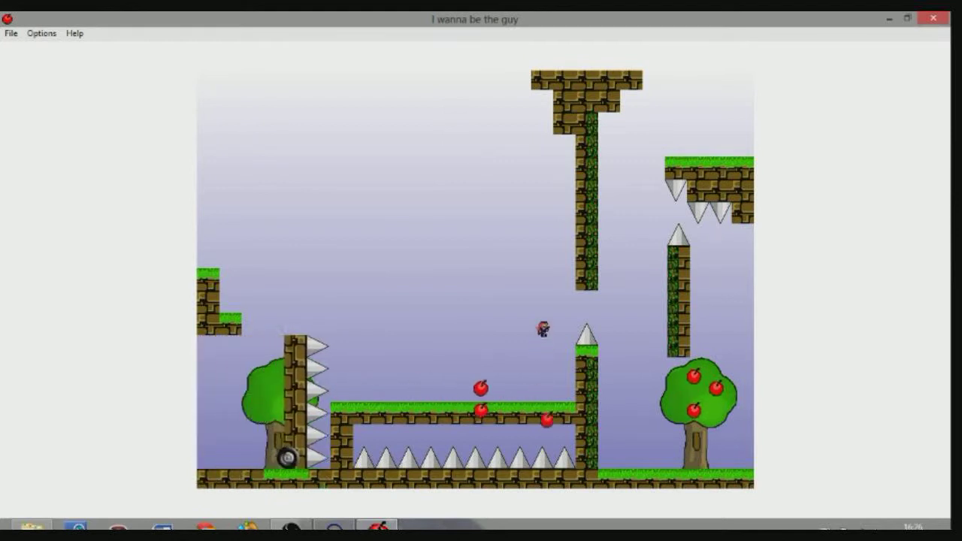
pyautogui.press('shift')
pyautogui.press('Right')
pyautogui.press('shift')
pyautogui.press('Right')
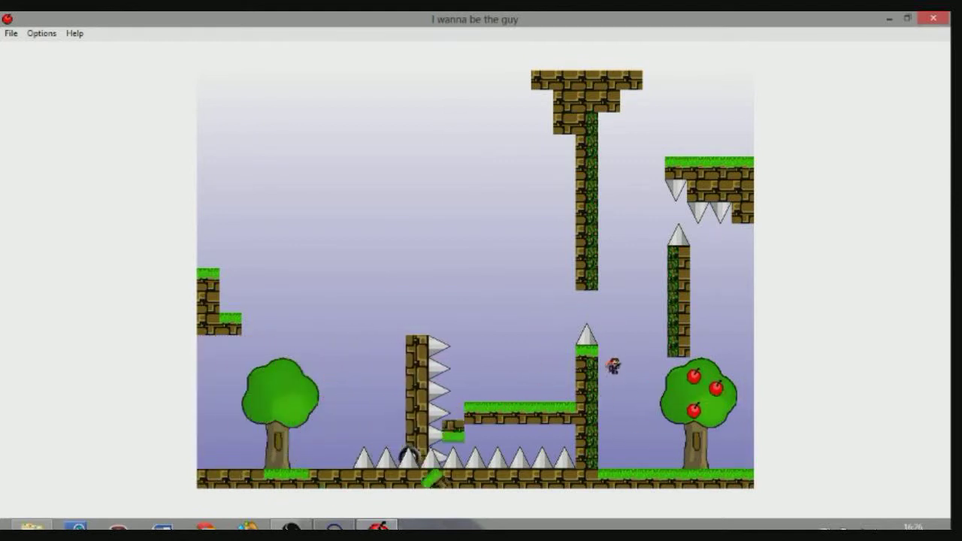
pyautogui.press('shift')
pyautogui.press('shift')
pyautogui.press('Left')
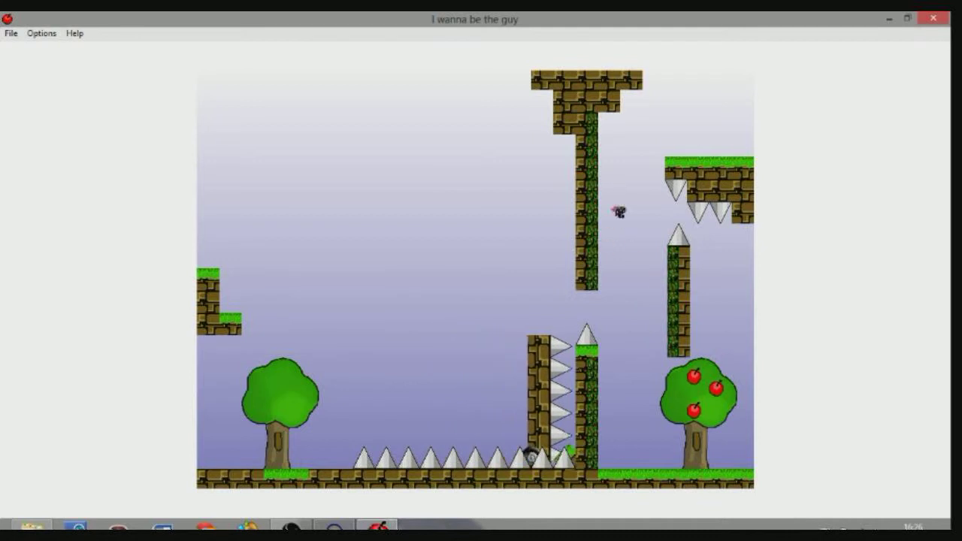
pyautogui.press('shift')
pyautogui.press('shift')
pyautogui.press('Right')
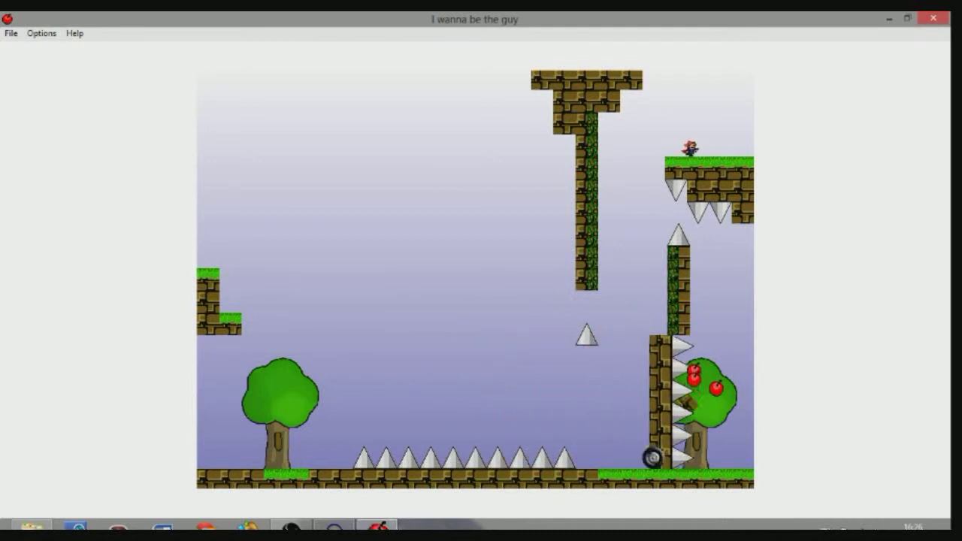
# Cross the ledges and spikes, then climb the stairs and jump to the next screen.
pyautogui.press('Right')
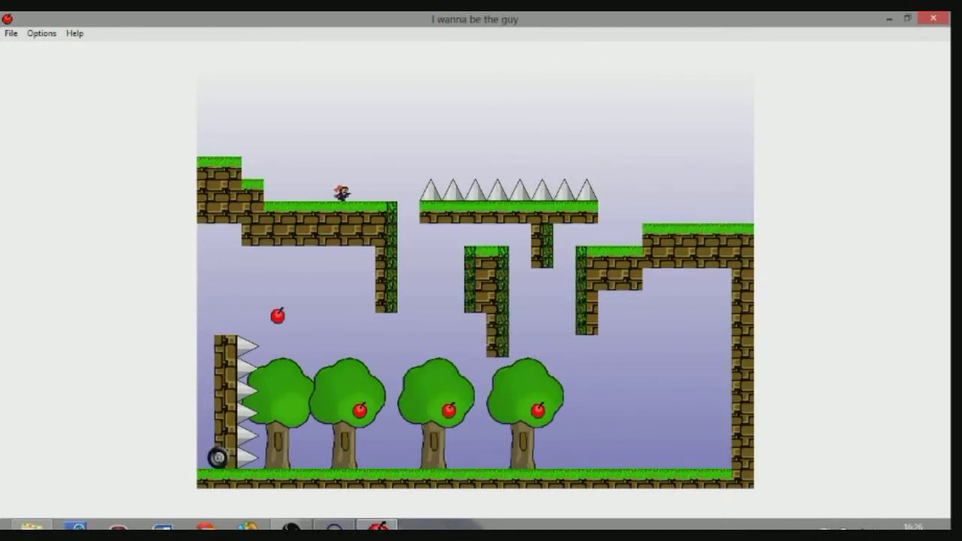
pyautogui.press('Right')
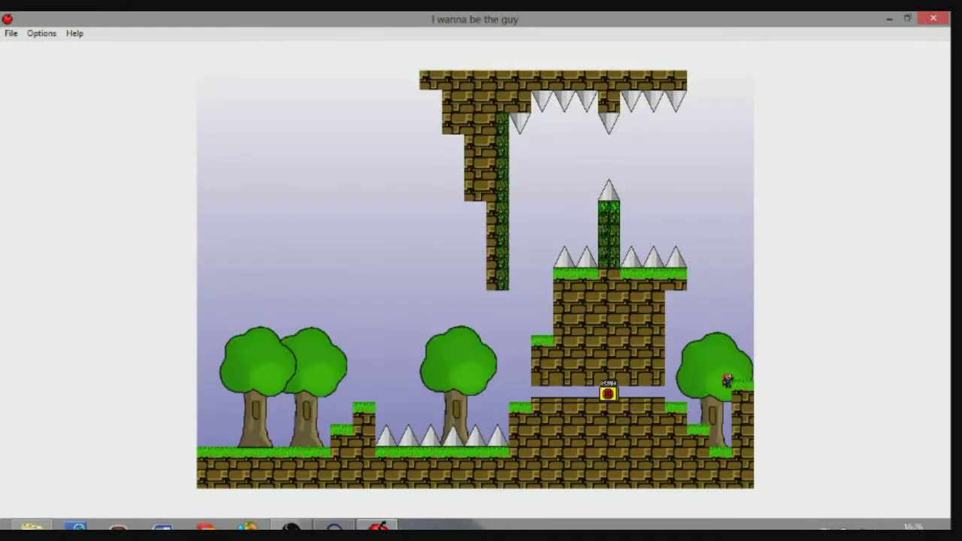
pyautogui.press('Right')
pyautogui.press('shift')
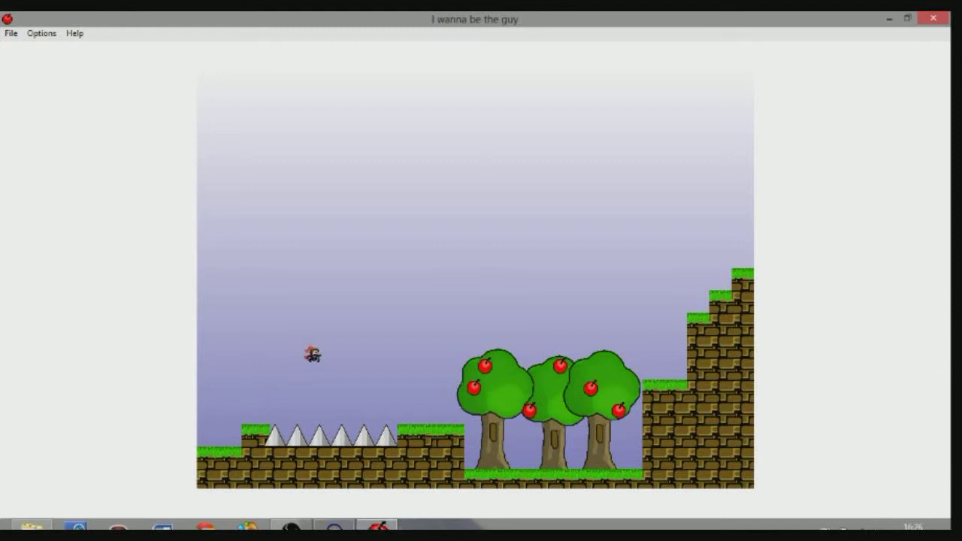
pyautogui.press('Right')
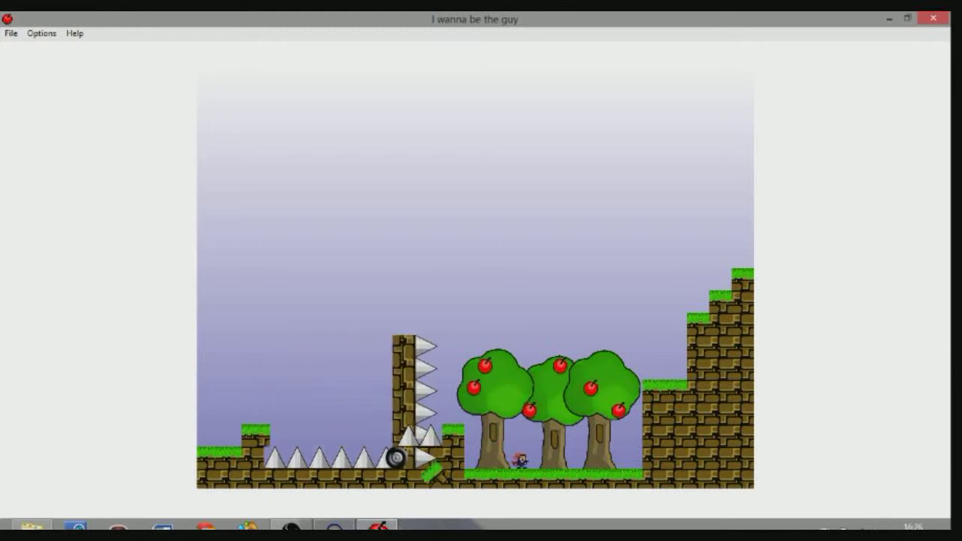
pyautogui.press('Right')
pyautogui.press('shift')
pyautogui.press('shift')
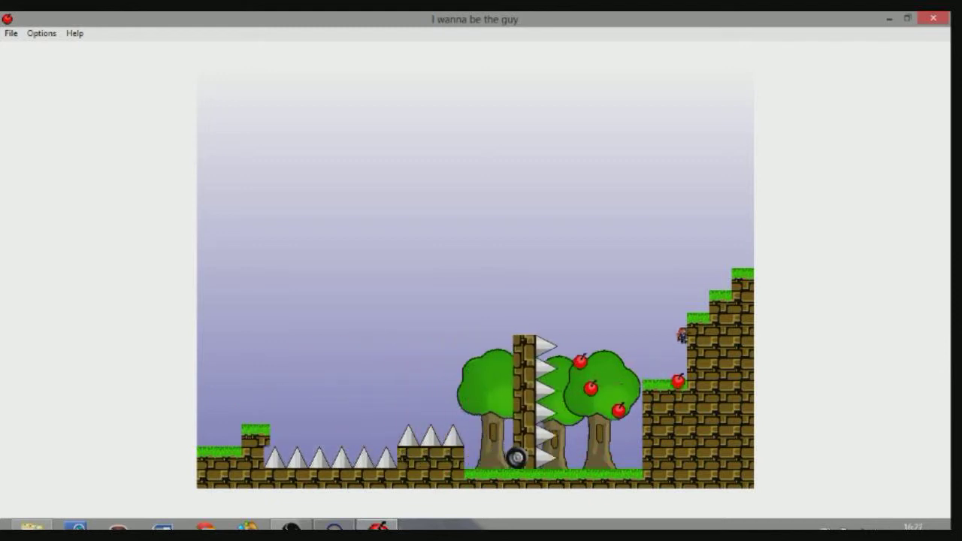
pyautogui.press('shift')
pyautogui.press('Right')
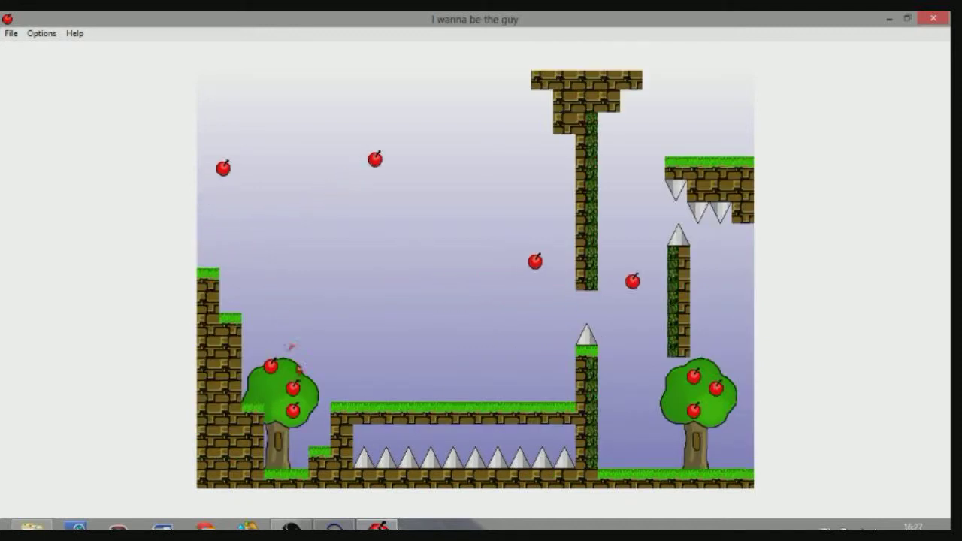
# Retry the apple-tree room from the save point after repeated deaths.
pyautogui.press('r')
pyautogui.press('Right')
pyautogui.press('shift')
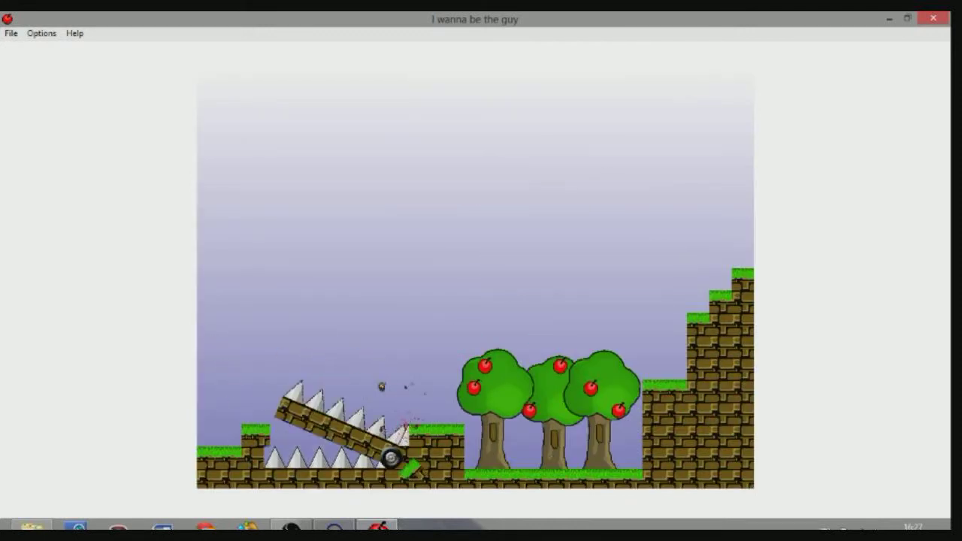
pyautogui.press('r')
pyautogui.press('Right')
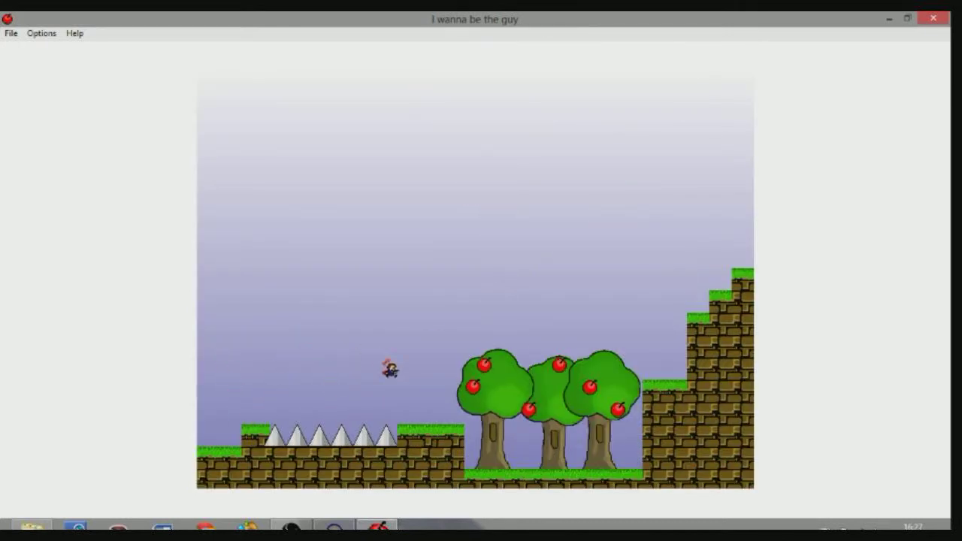
pyautogui.press('r')
# Outrun the spiked wall up the stone steps into the next apple room.
pyautogui.press('Right')
pyautogui.press('Right')
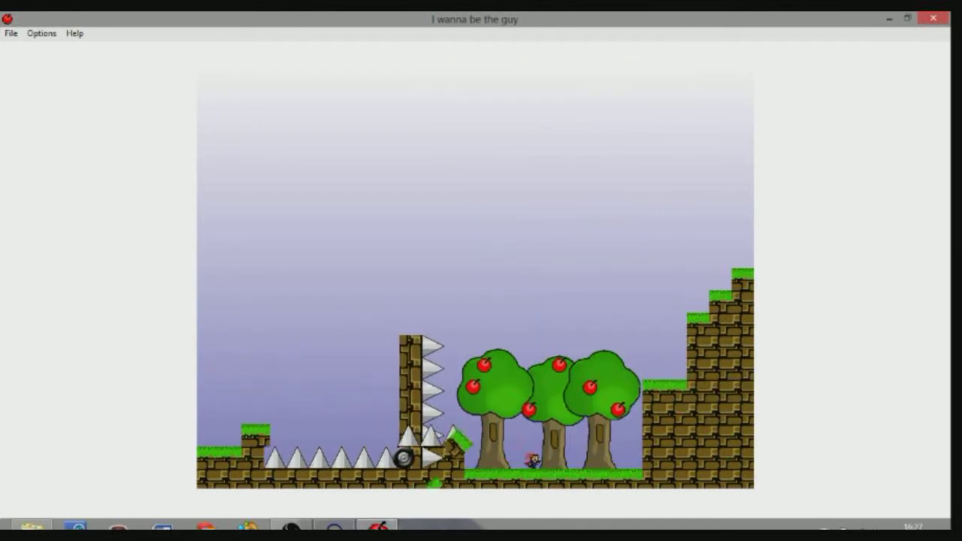
pyautogui.press('Right')
pyautogui.press('shift')
pyautogui.press('shift')
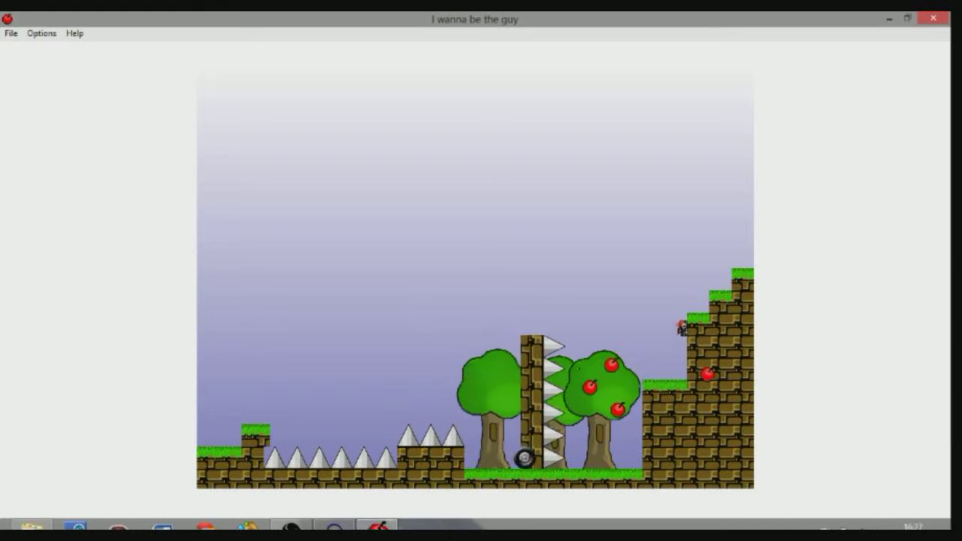
pyautogui.press('shift')
pyautogui.press('Right')
pyautogui.press('shift')
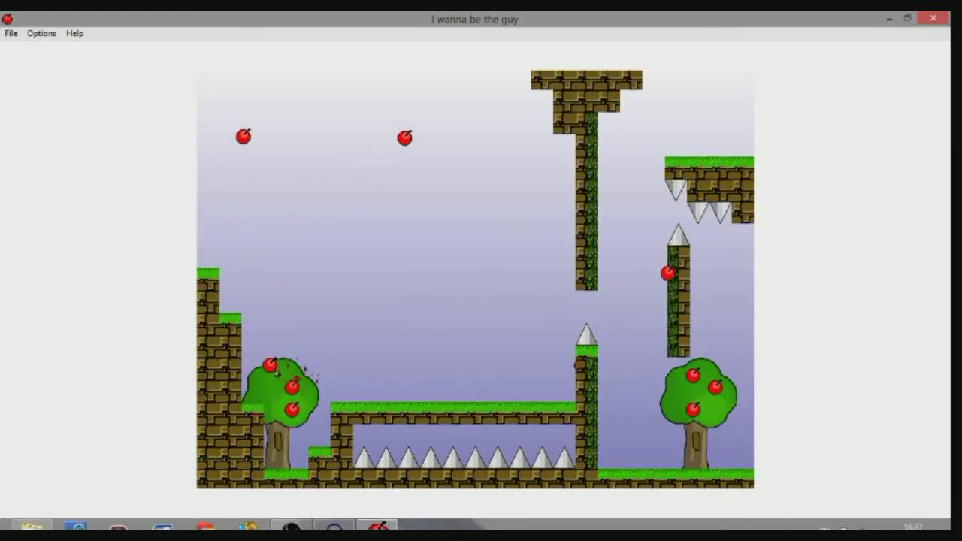
# After respawning, leap the spike row and climb the right-hand steps to exit.
pyautogui.press('r')
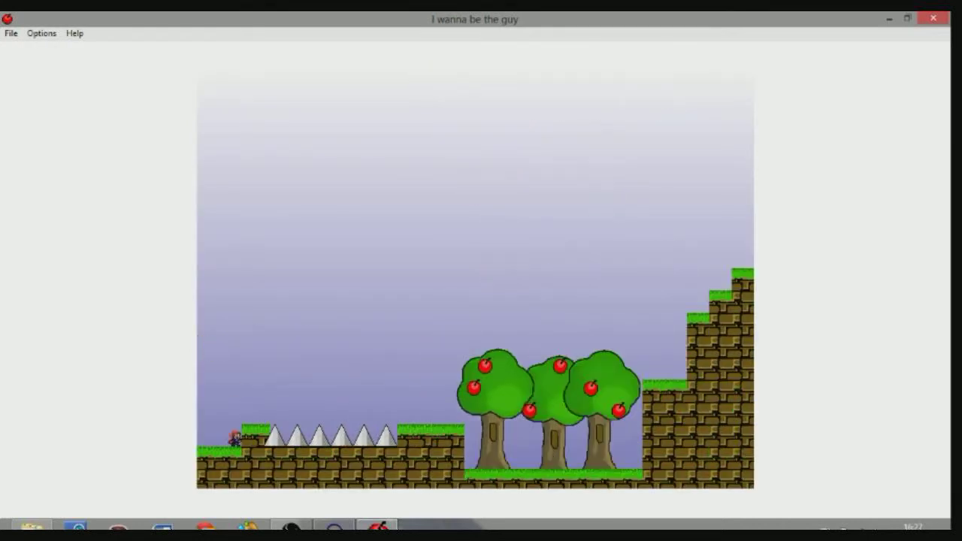
pyautogui.press('Right')
pyautogui.press('shift')
pyautogui.press('shift')
pyautogui.press('Right')
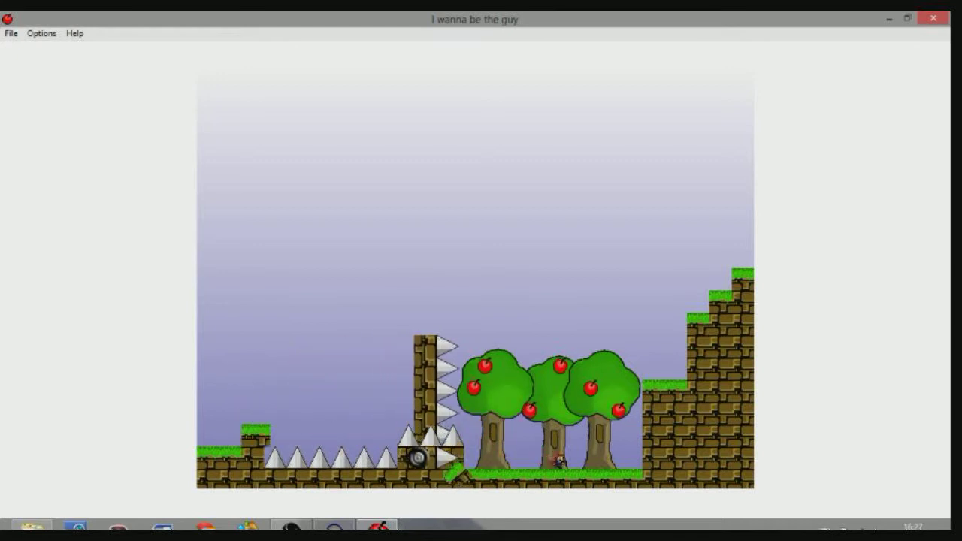
pyautogui.press('Right')
pyautogui.press('shift')
pyautogui.press('shift')
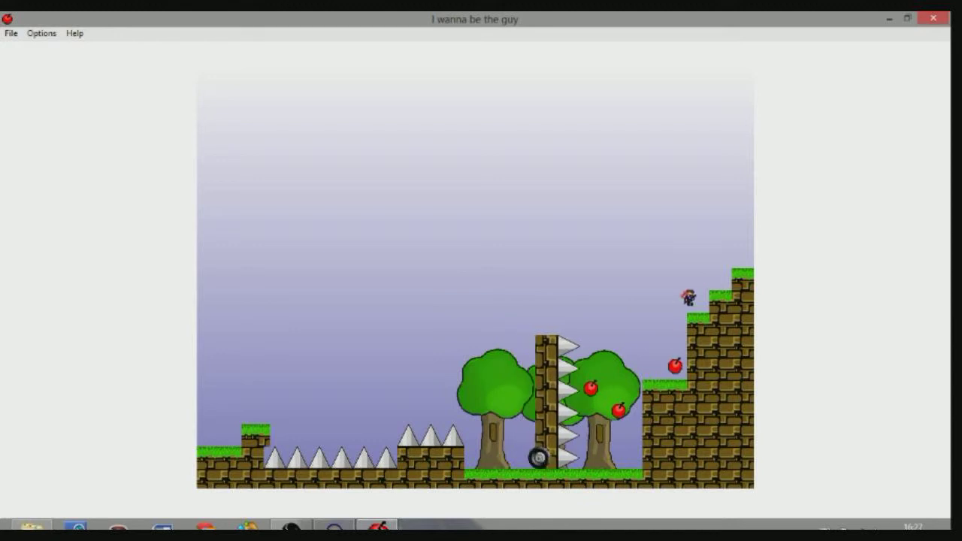
pyautogui.press('shift')
pyautogui.press('Right')
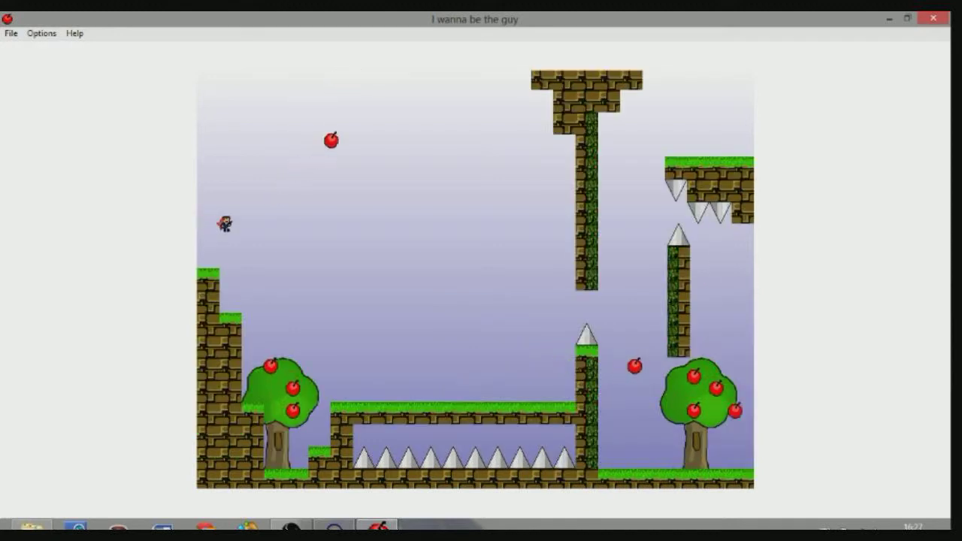
# Climb the vine on the tall pillar and exit by the upper right ledge.
pyautogui.press('Right')
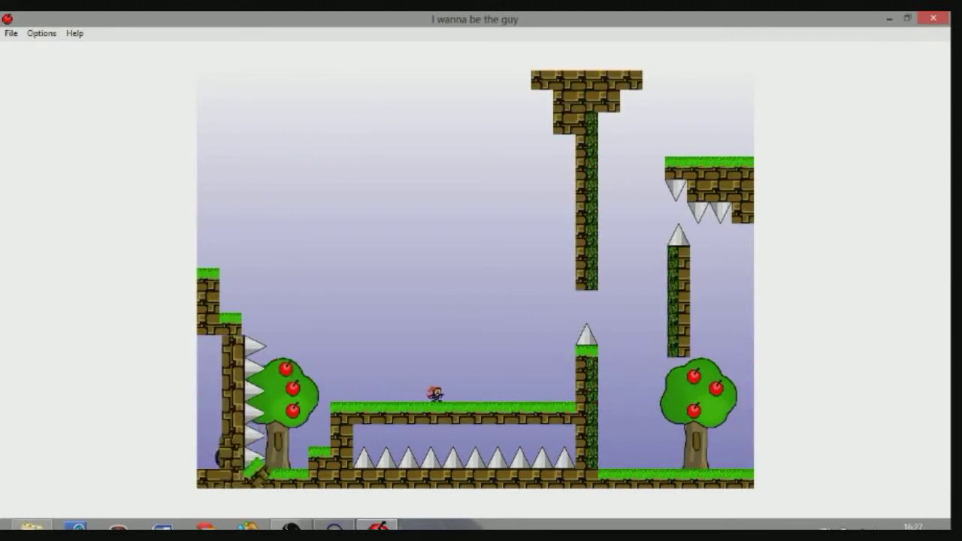
pyautogui.press('shift')
pyautogui.press('Right')
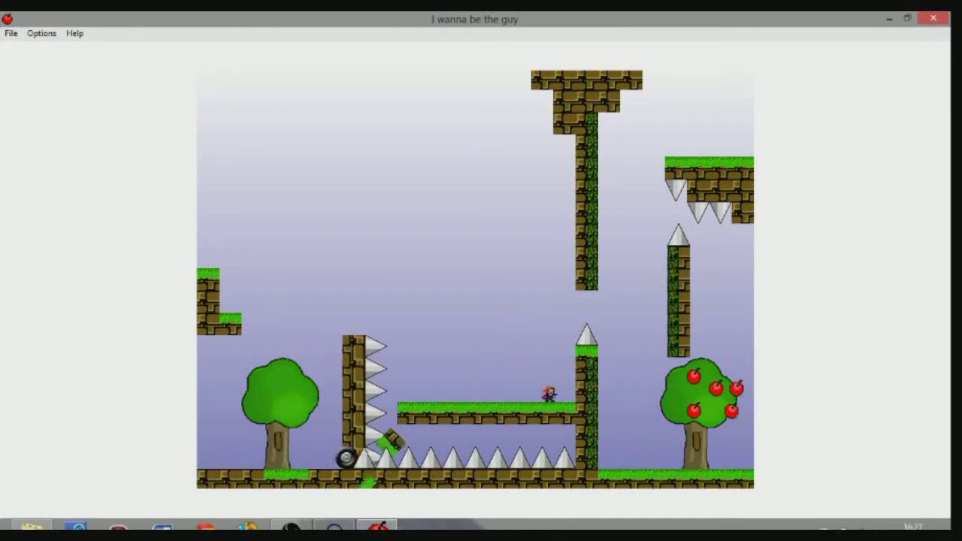
pyautogui.press('shift')
pyautogui.press('Right')
pyautogui.press('shift')
pyautogui.press('shift')
pyautogui.press('shift')
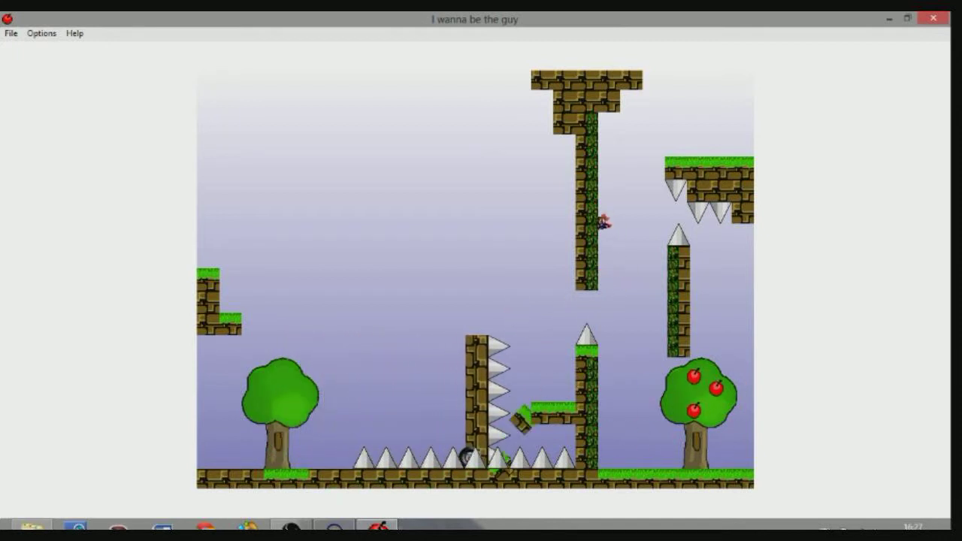
pyautogui.press('shift')
pyautogui.press('Right')
pyautogui.press('shift')
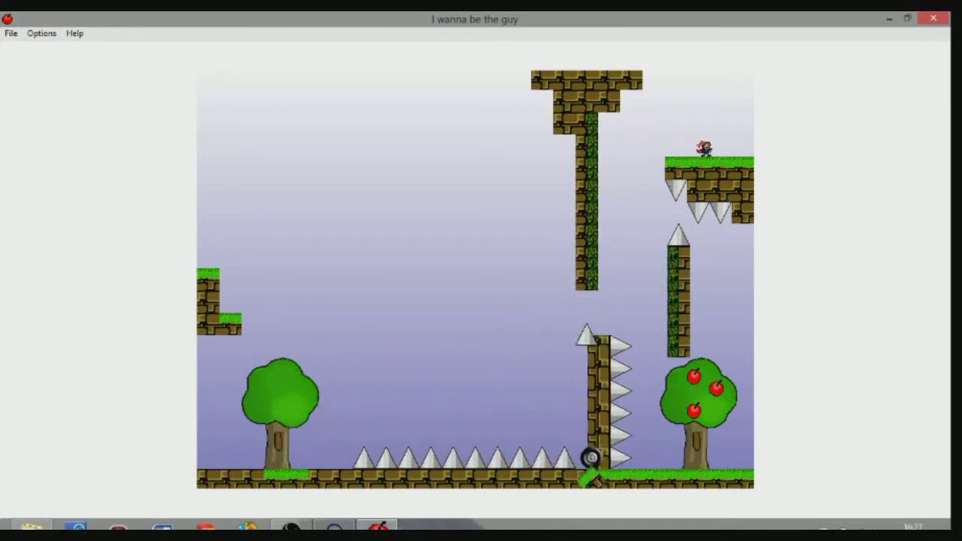
# Hop along the top ledges and small pillar, then drop into the next screen.
pyautogui.press('Right')
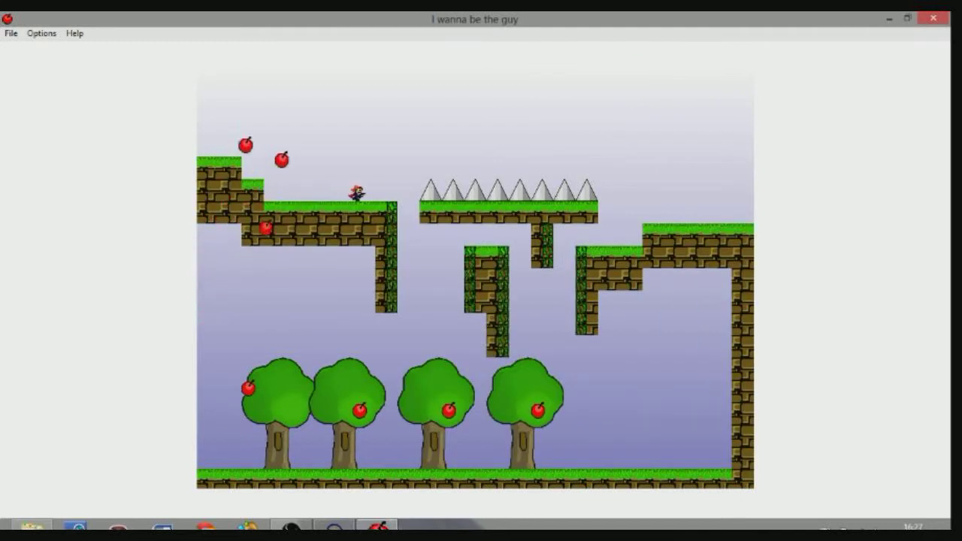
pyautogui.press('Right')
pyautogui.press('shift')
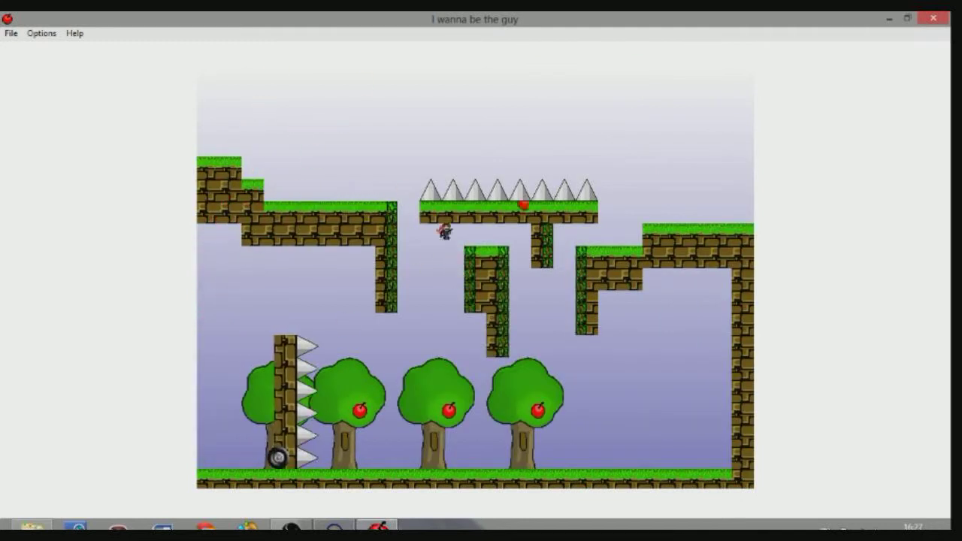
pyautogui.press('Right')
pyautogui.press('Right')
pyautogui.press('shift')
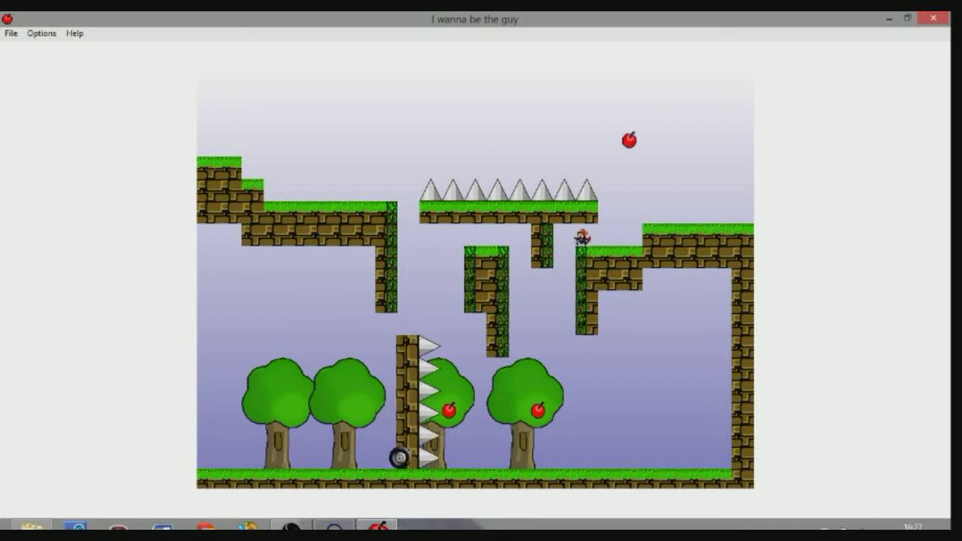
pyautogui.press('Left')
pyautogui.press('shift')
pyautogui.press('Right')
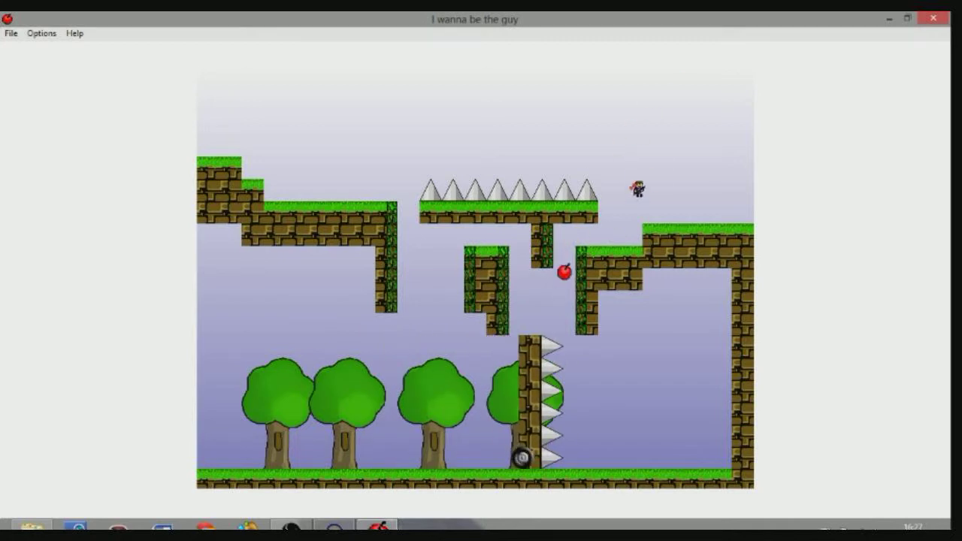
pyautogui.press('Right')
pyautogui.press('shift')
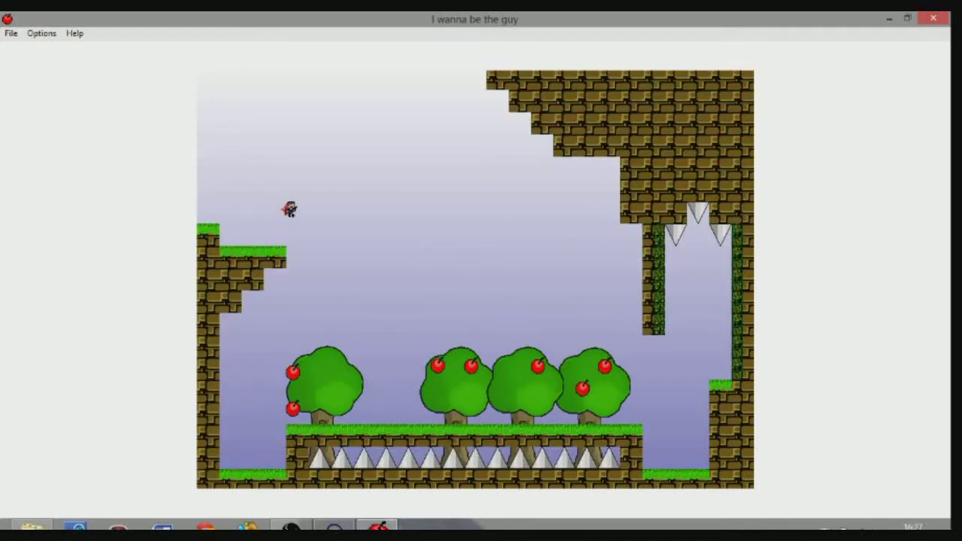
# Cross the tree platform to the brick ledge and drop down the shaft into the cave.
pyautogui.press('shift')
pyautogui.press('Left')
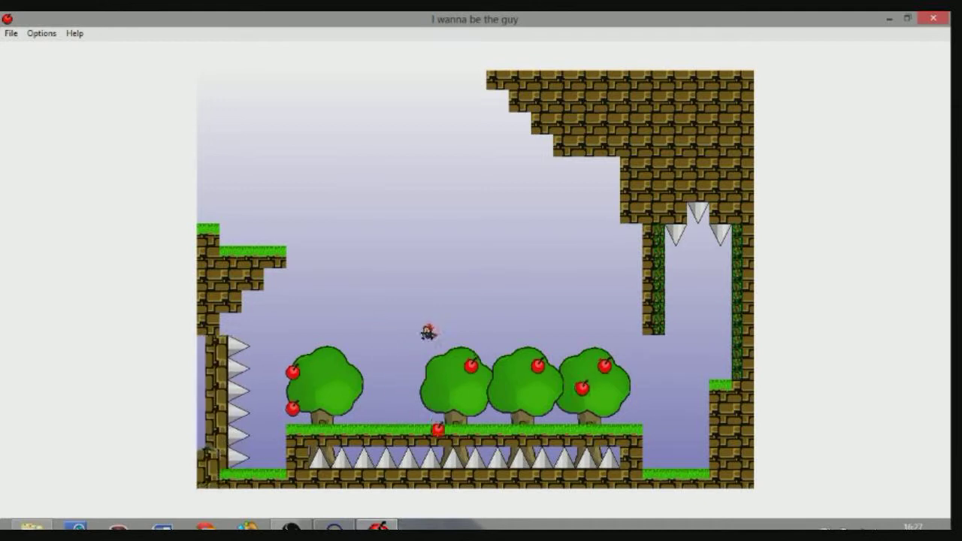
pyautogui.press('shift')
pyautogui.press('Right')
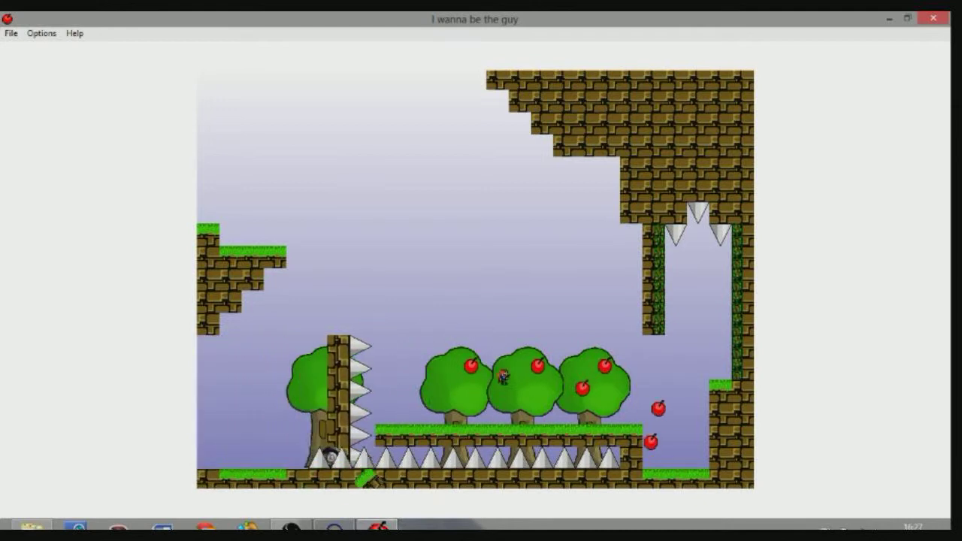
pyautogui.press('Right')
pyautogui.press('shift')
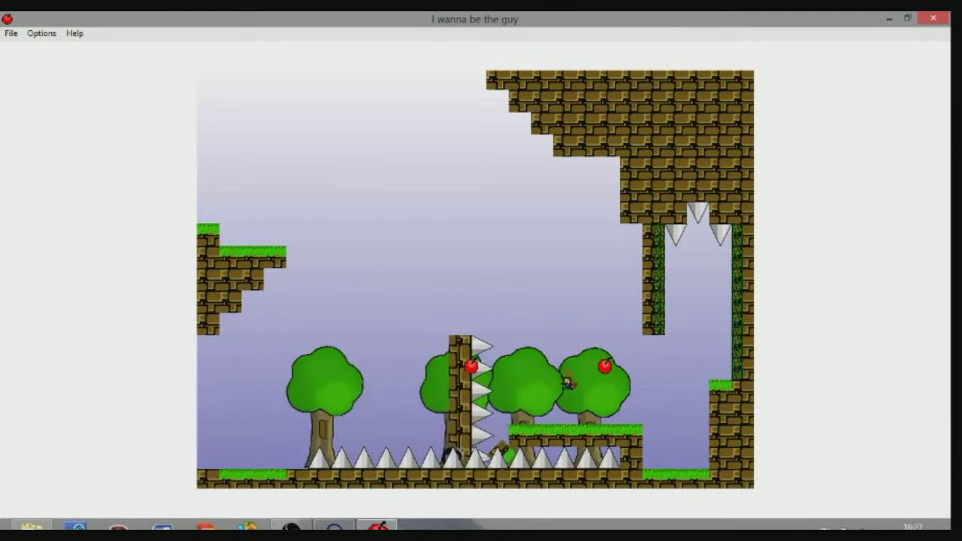
pyautogui.press('Right')
pyautogui.press('shift')
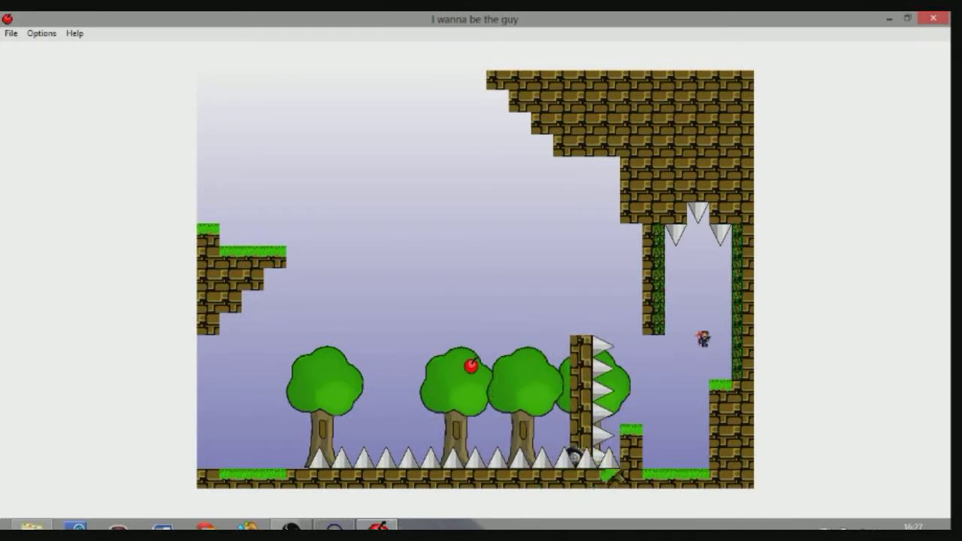
pyautogui.press('shift')
pyautogui.press('Left')
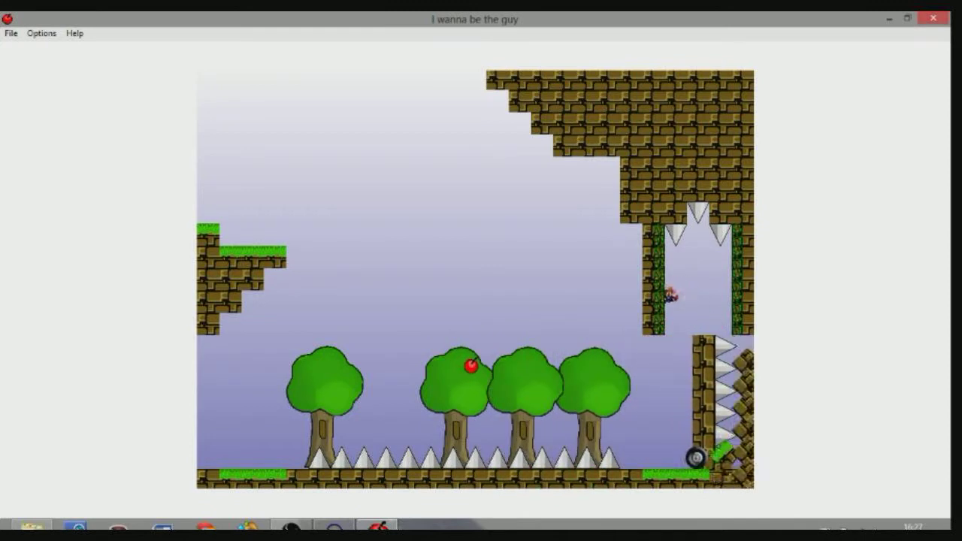
pyautogui.press('Right')
# Walk to the cave save block and shoot it to save.
pyautogui.press('Right')
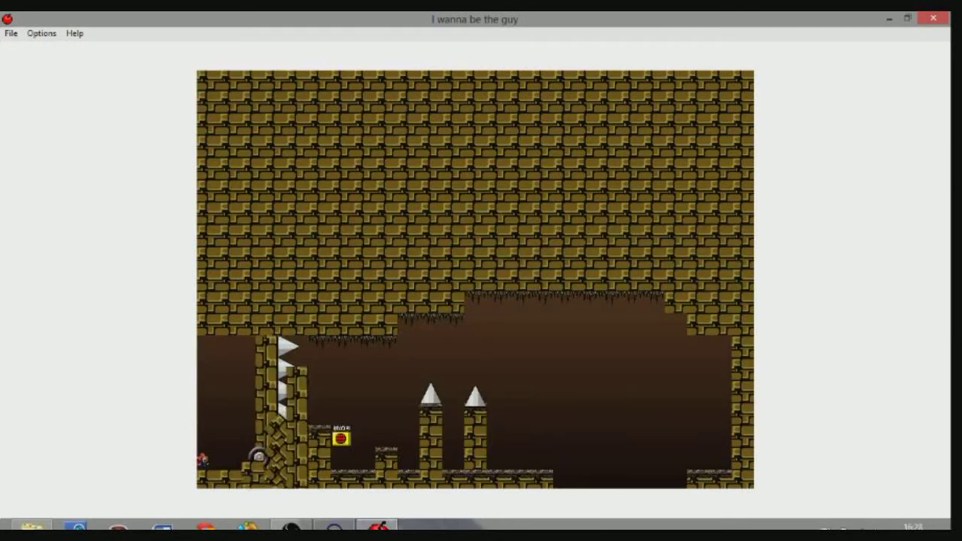
pyautogui.press('Right')
pyautogui.press('Right')
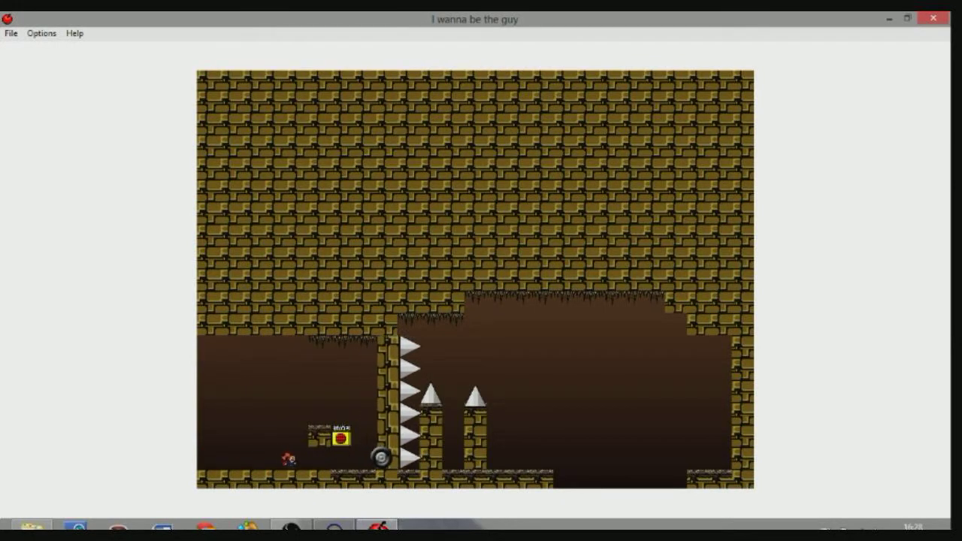
pyautogui.press('shift')
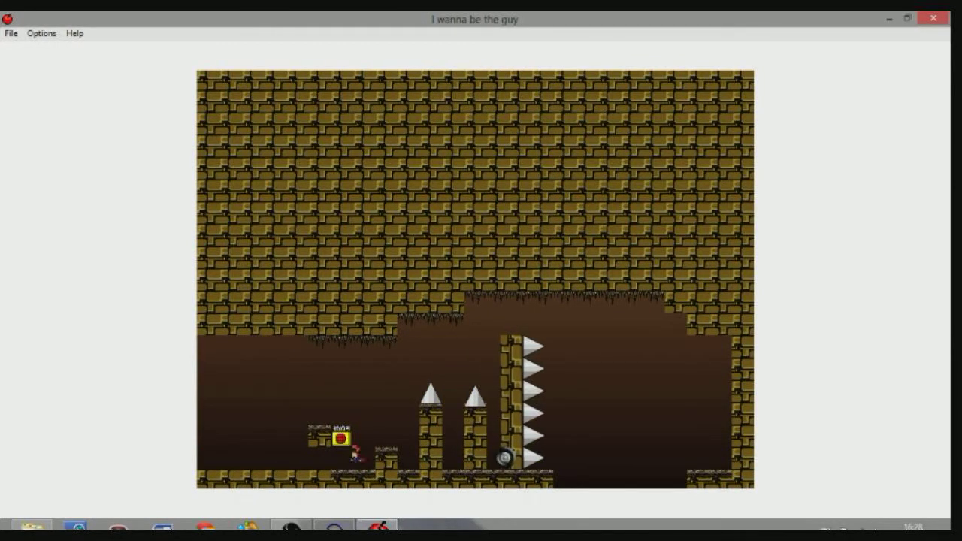
pyautogui.press('shift')
pyautogui.press('z')
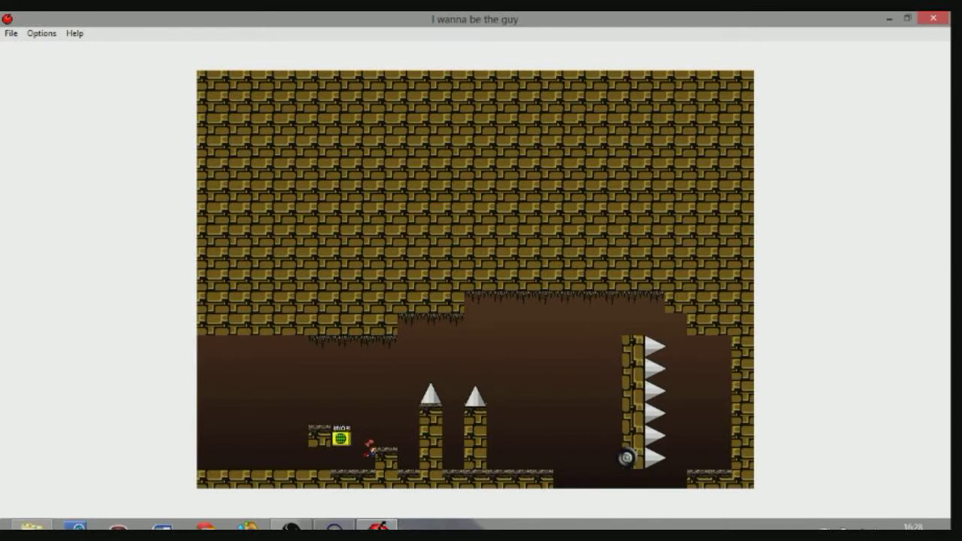
# Hop onto the small pillar and fall through the floor gap.
pyautogui.press('shift')
pyautogui.press('Right')
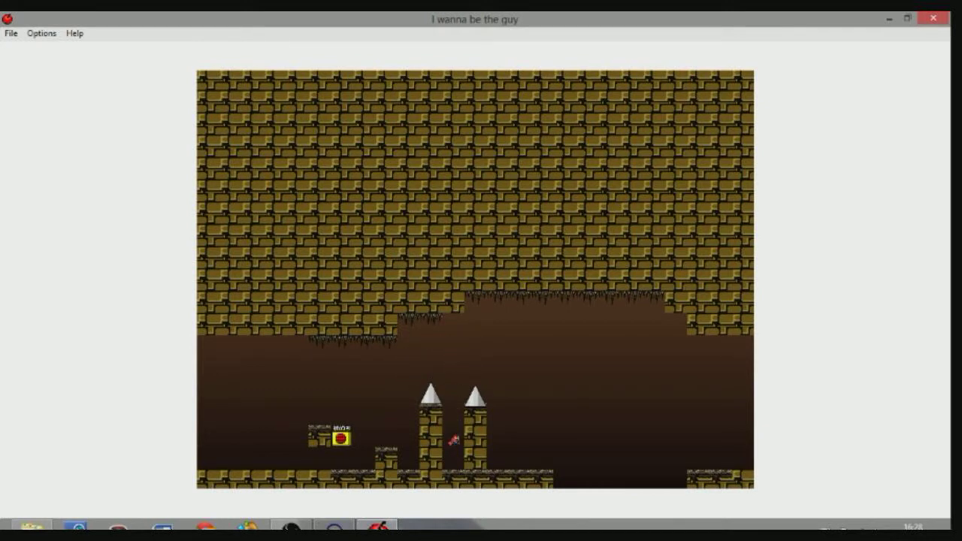
pyautogui.press('Right')
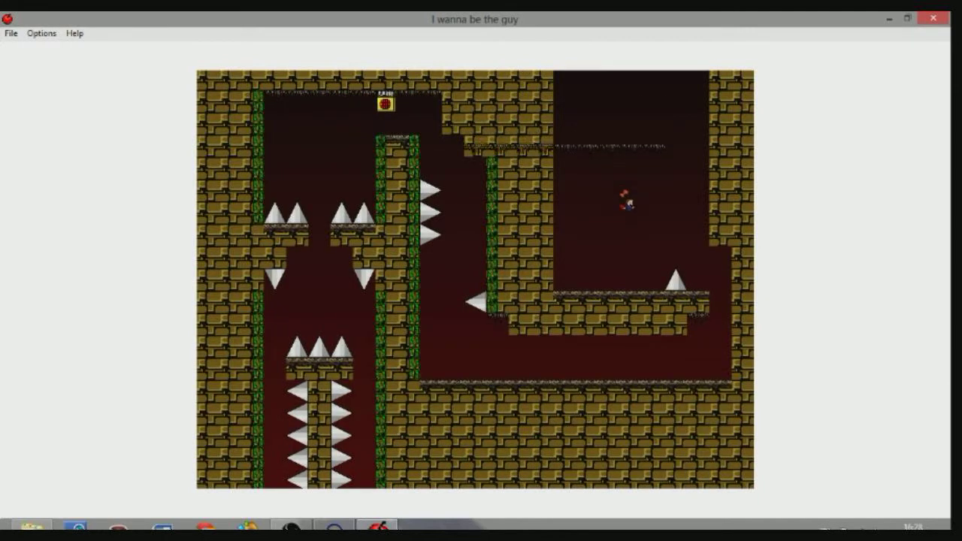
# Drop off the ledge to the lower floor toward the spike-lined shaft.
pyautogui.press('Right')
pyautogui.press('Left')
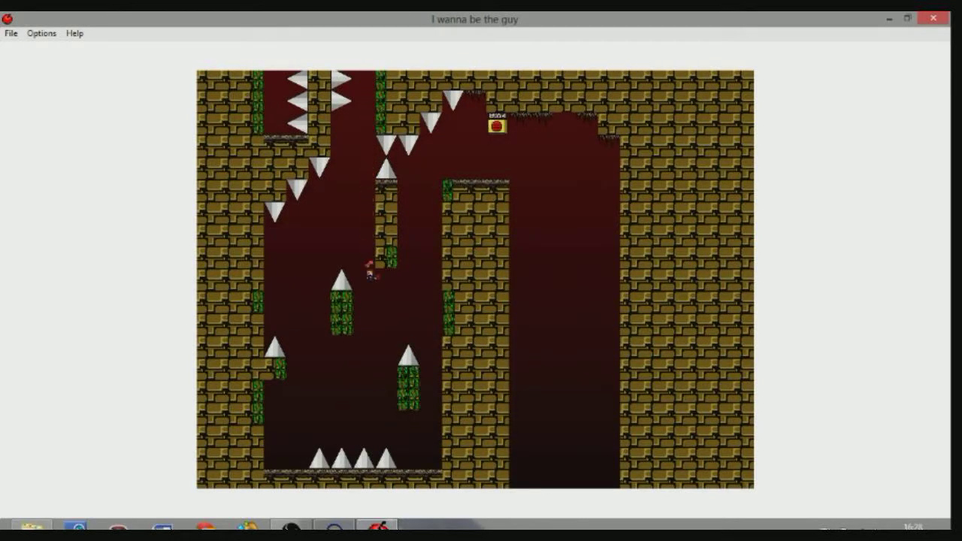
# Fall down the shaft beside the pillar, then retry from the Game Over screen.
pyautogui.press('Right')
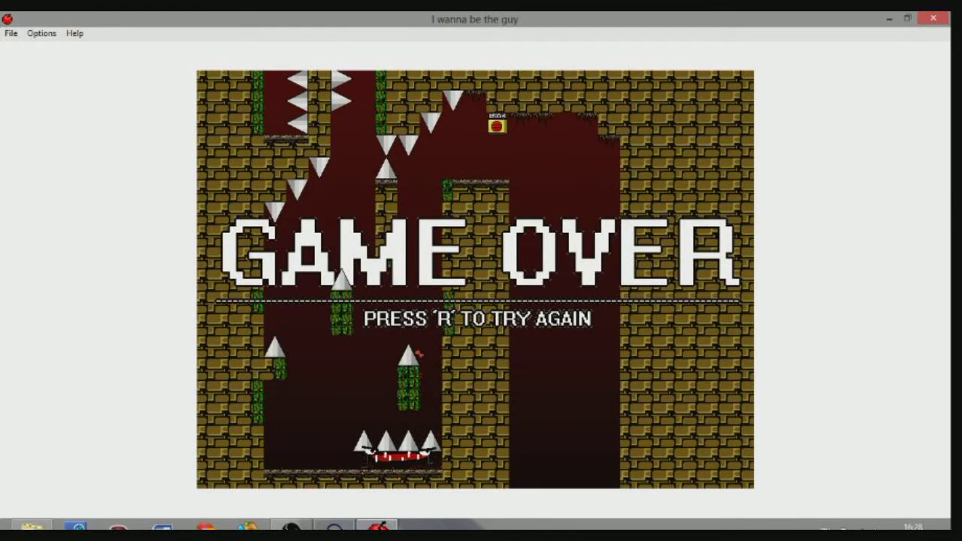
pyautogui.press('r')
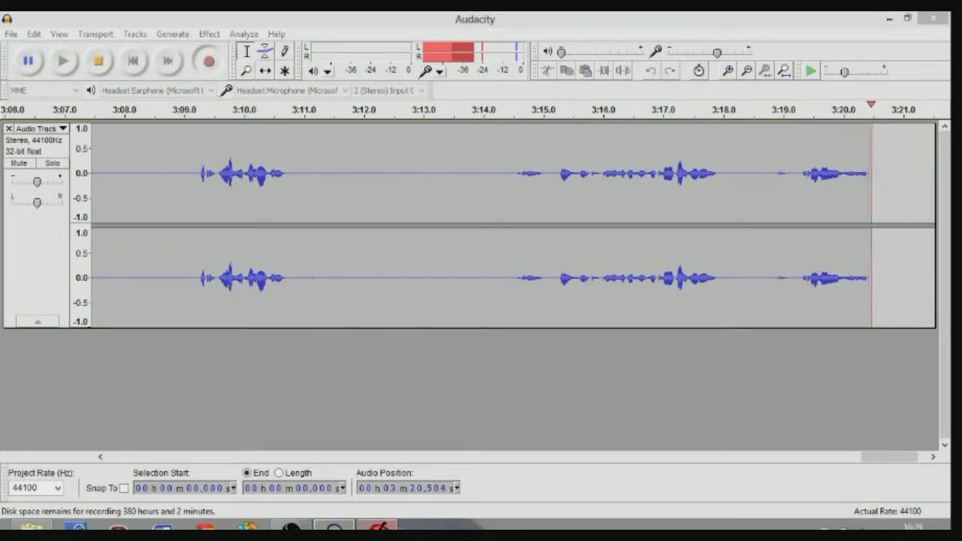
# Alt+Tab back to the game and respawn at the brick-room save point.
pyautogui.hotkey('alt', 'Tab')
pyautogui.press('r')
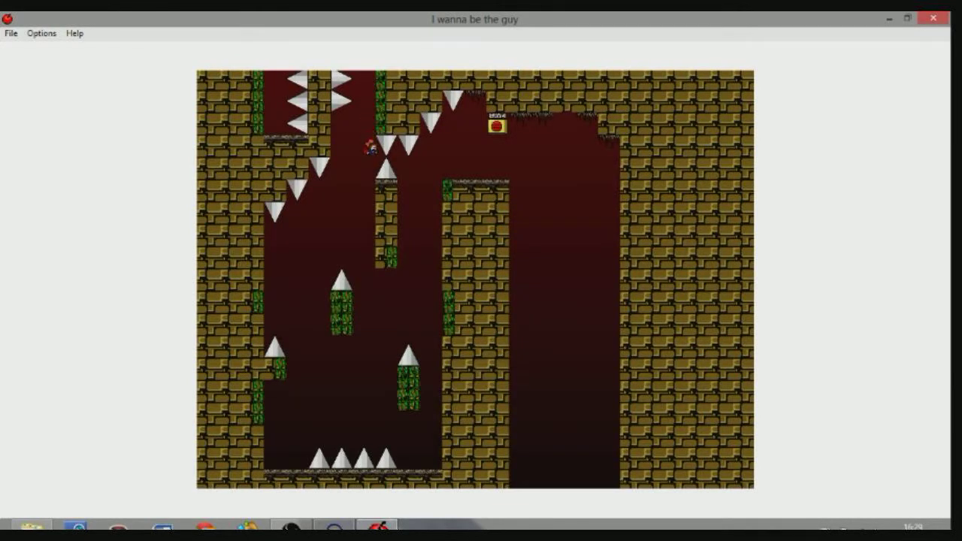
# Jump right off the spiked pillar toward the right wall.
pyautogui.press('Right')
pyautogui.press('shift')
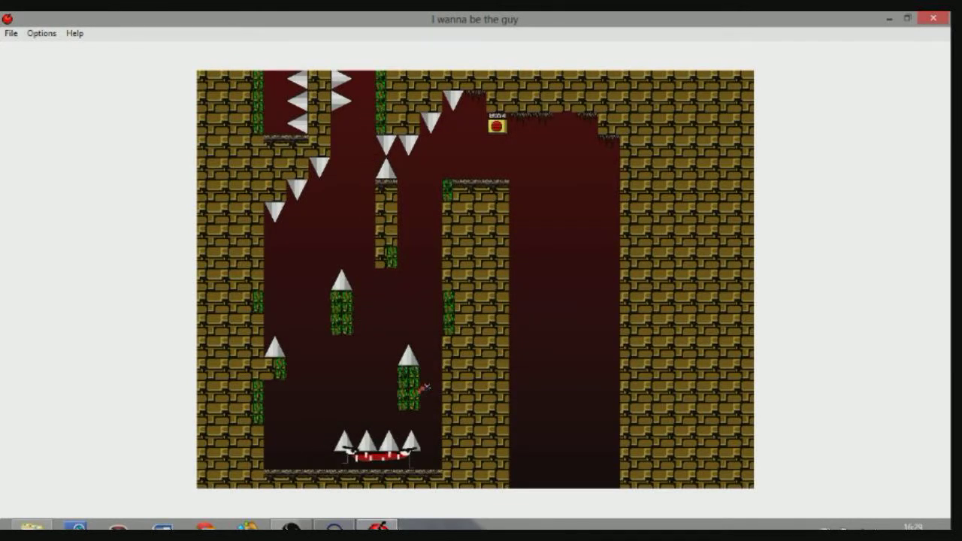
pyautogui.press('shift')
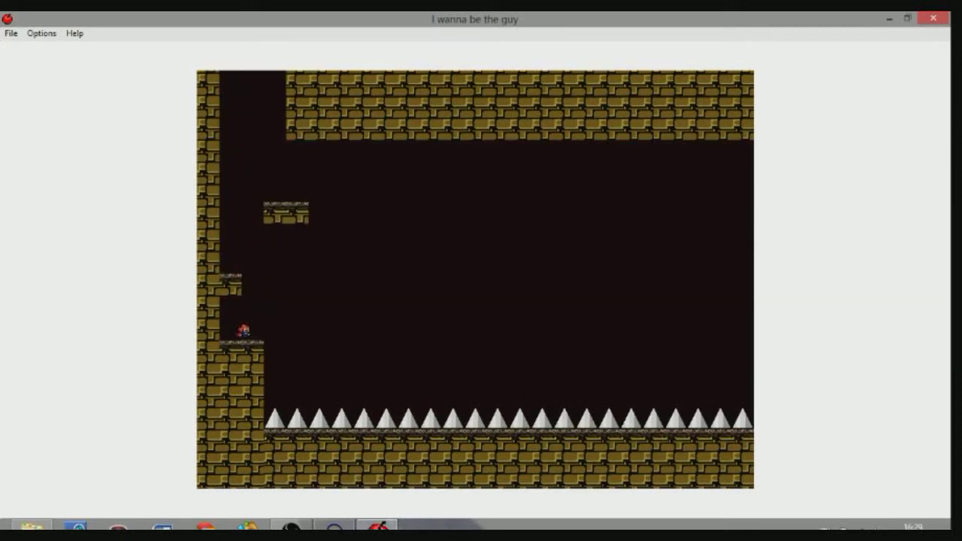
# Jump left onto the small upper ledge, making the green wrestler boss rise.
pyautogui.press('shift')
pyautogui.press('Left')
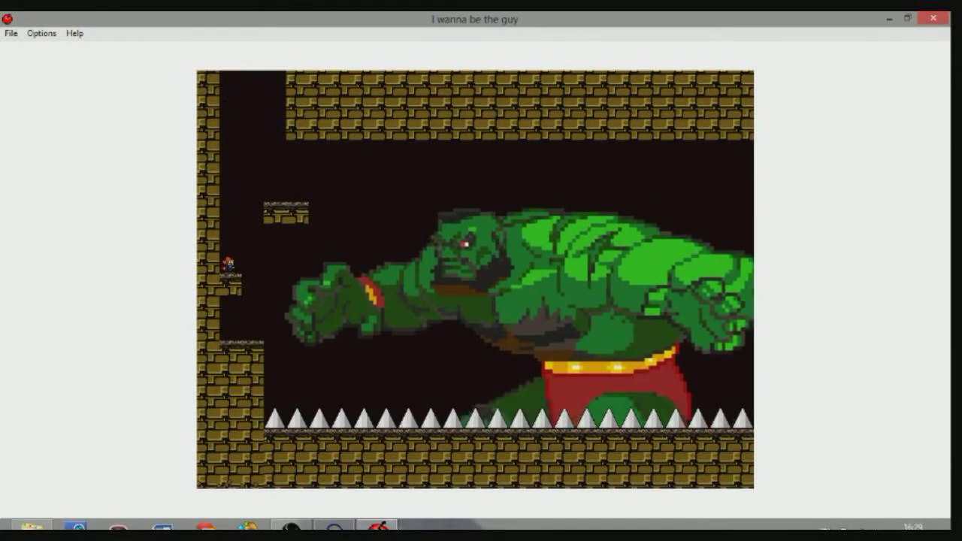
# Jump onto the small right ledge, then drop left to dodge the boss's punches.
pyautogui.press('shift')
pyautogui.press('Right')
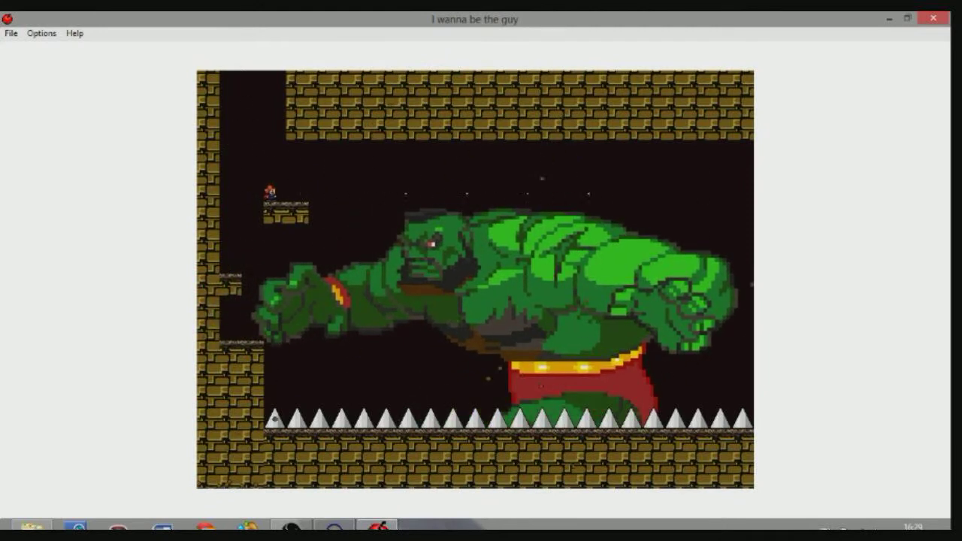
pyautogui.press('Left')
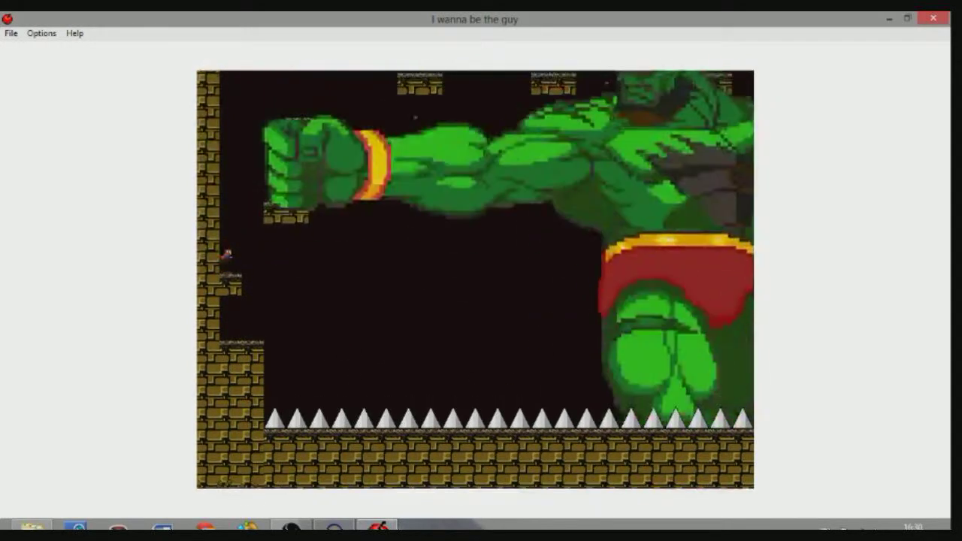
# Run right from the left wall, jumping clear of the boss's lunges, then drop to a lower platform.
pyautogui.press('Right')
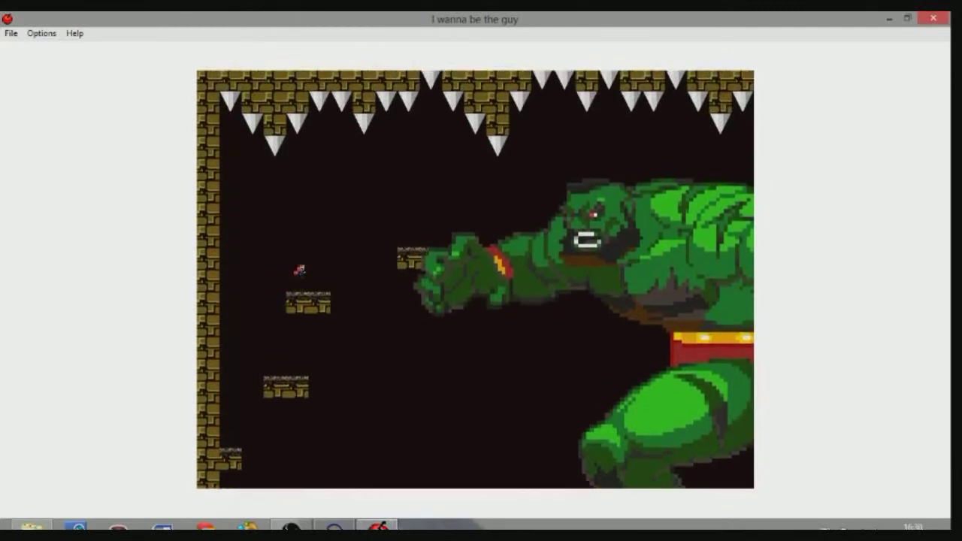
pyautogui.press('shift')
pyautogui.press('shift')
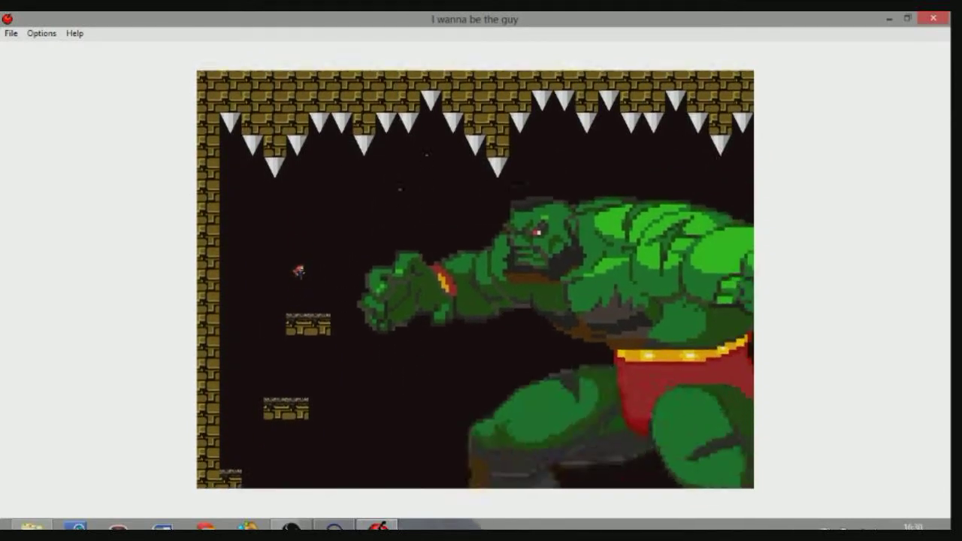
pyautogui.press('shift')
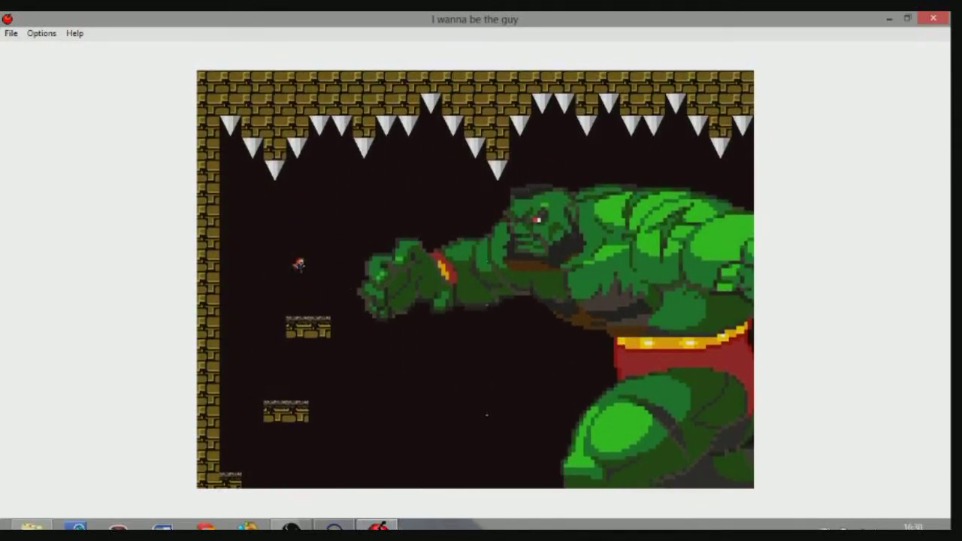
pyautogui.press('shift')
pyautogui.press('shift')
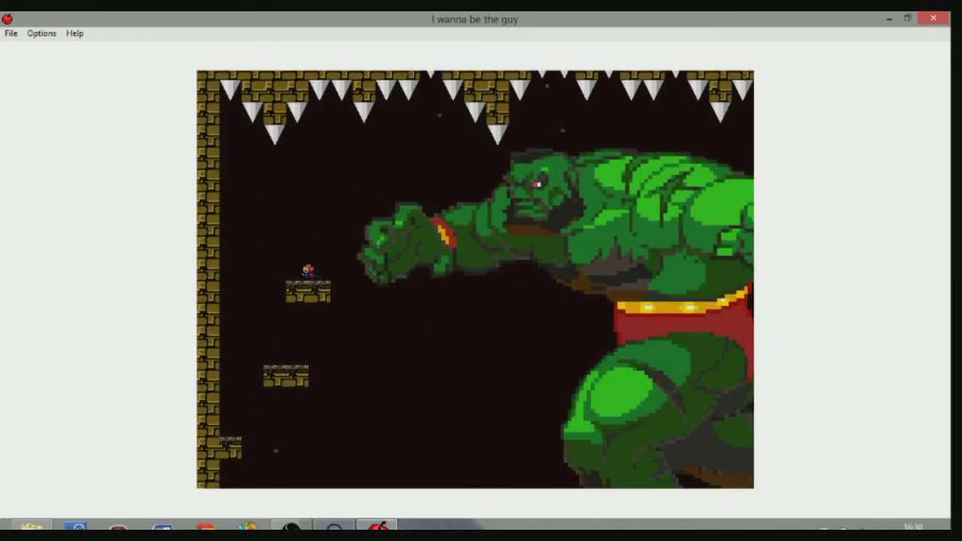
pyautogui.press('shift')
pyautogui.press('shift')
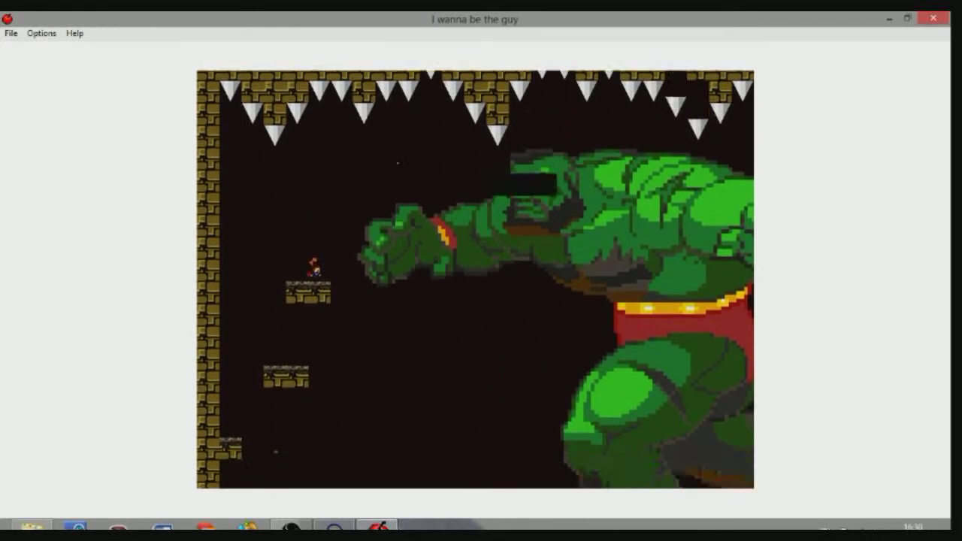
pyautogui.press('shift')
pyautogui.press('Left')
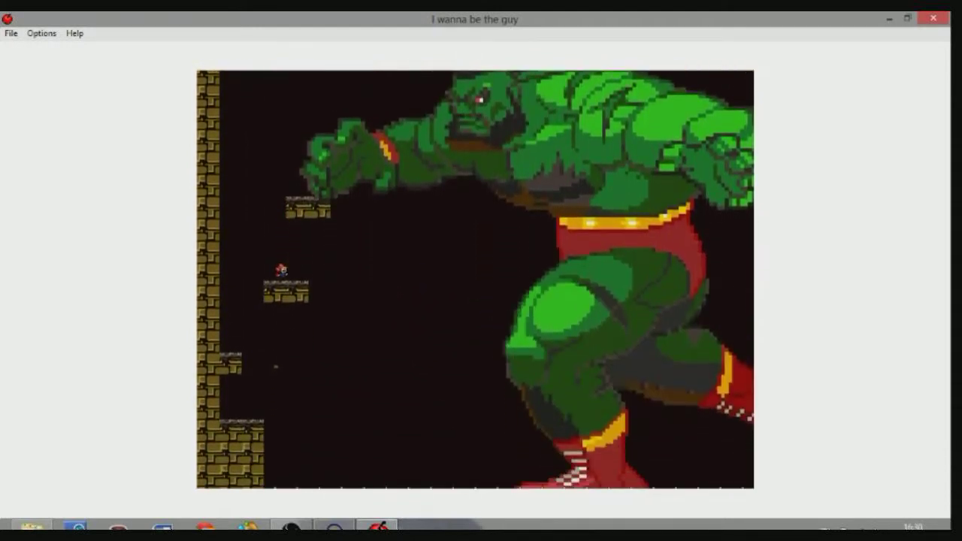
# Jump rightward onto the brick platform and dodge the falling spike.
pyautogui.press('shift')
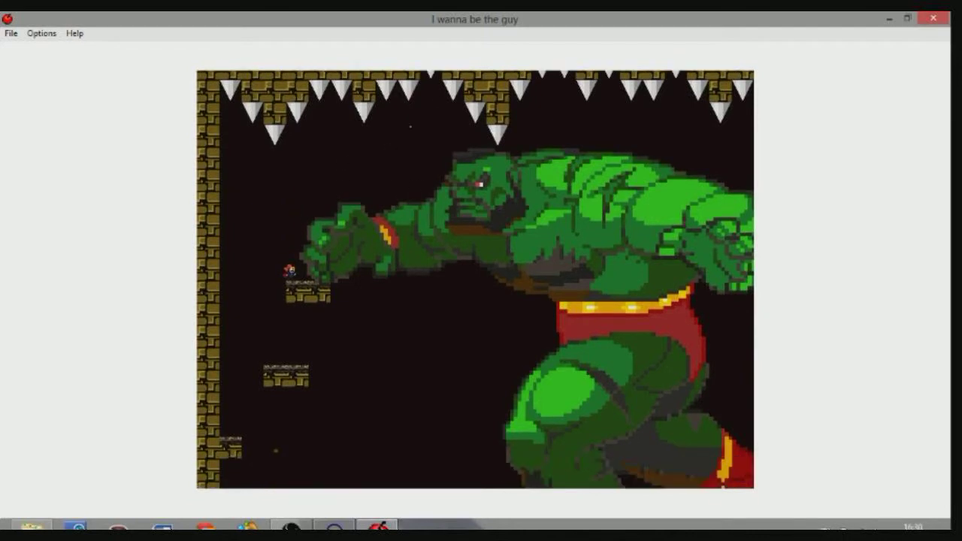
pyautogui.press('shift')
pyautogui.press('shift')
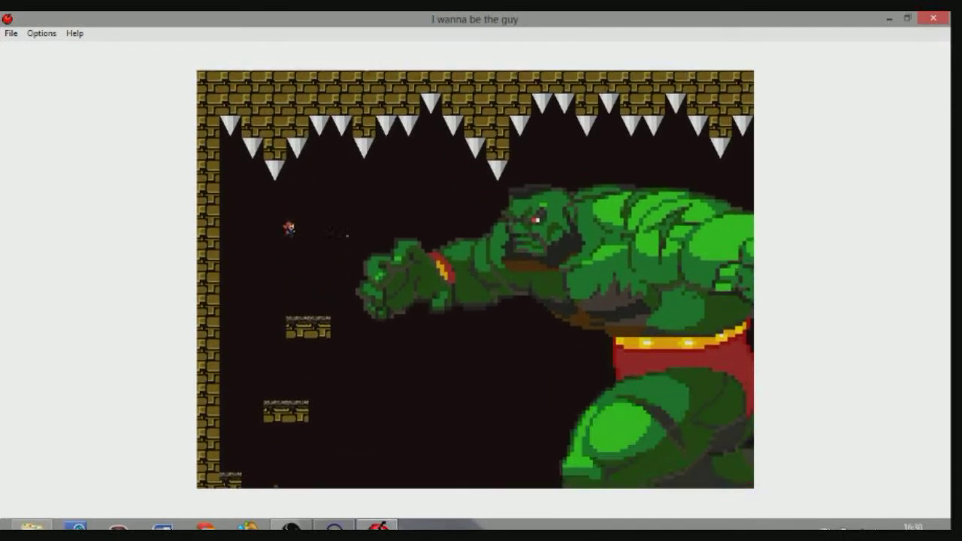
pyautogui.press('Right')
pyautogui.press('shift')
pyautogui.press('shift')
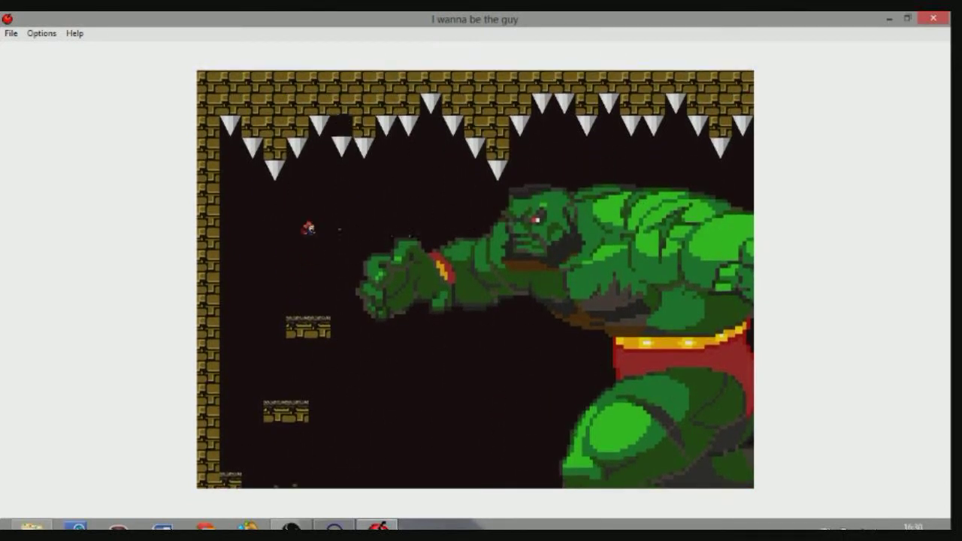
pyautogui.press('Left')
pyautogui.press('shift')
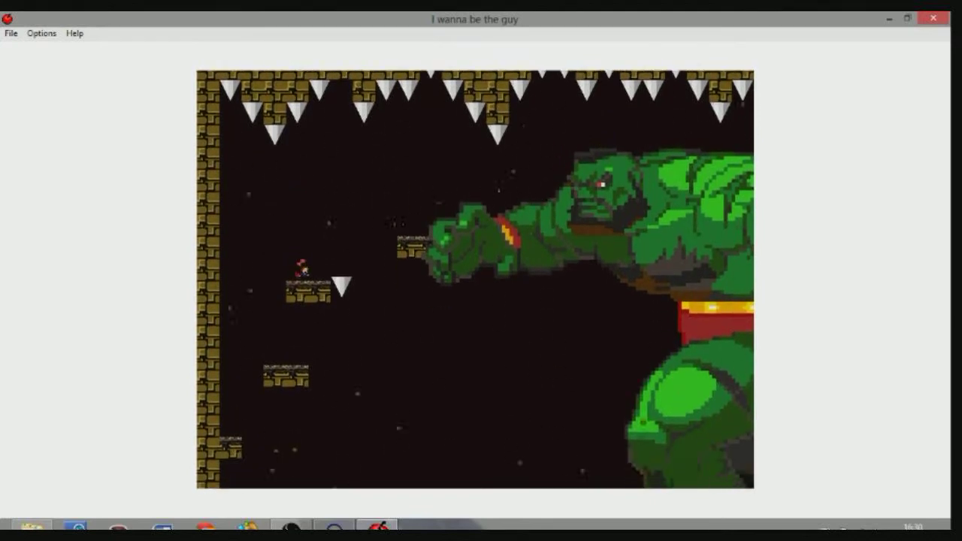
pyautogui.press('shift')
pyautogui.press('shift')
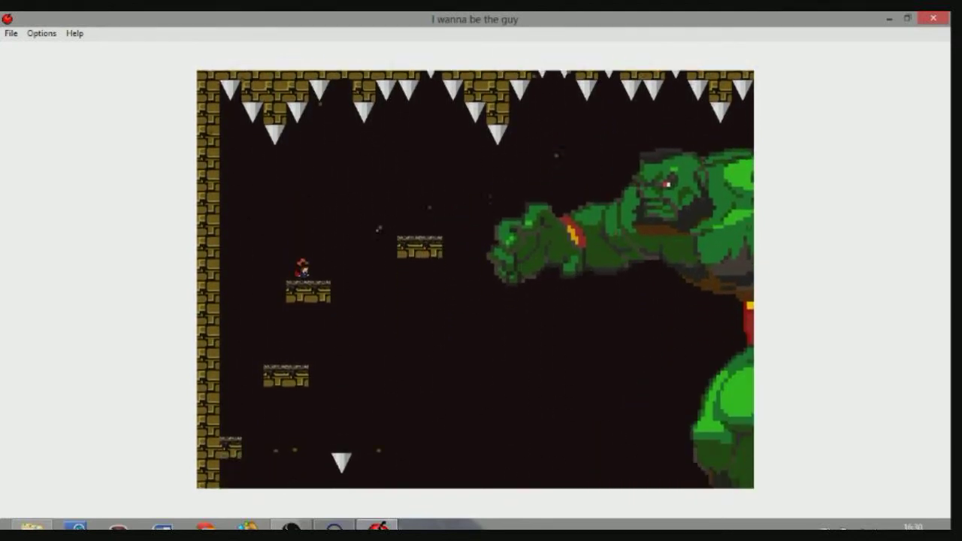
# Jump off the brick platform to avoid the boss, then settle on a lower left platform.
pyautogui.press('shift')
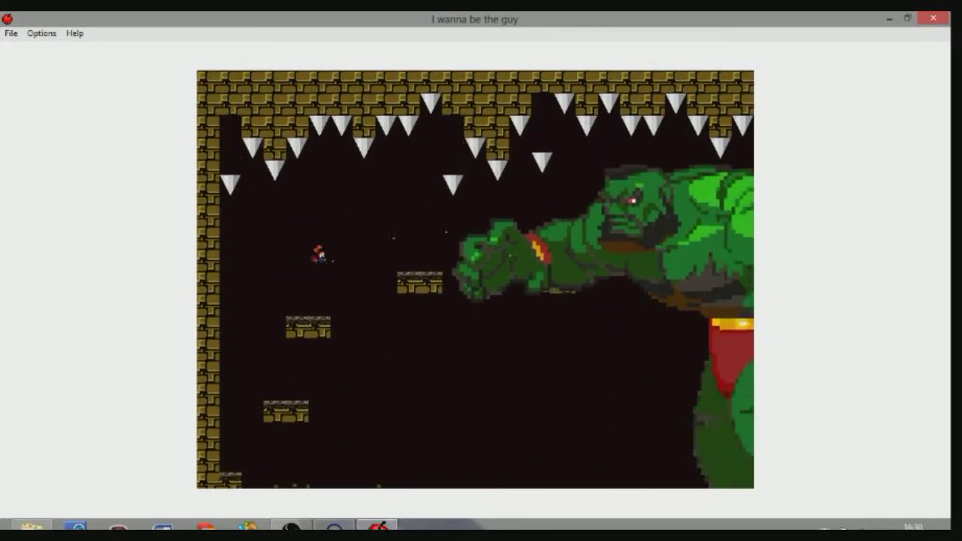
pyautogui.press('shift')
pyautogui.press('shift')
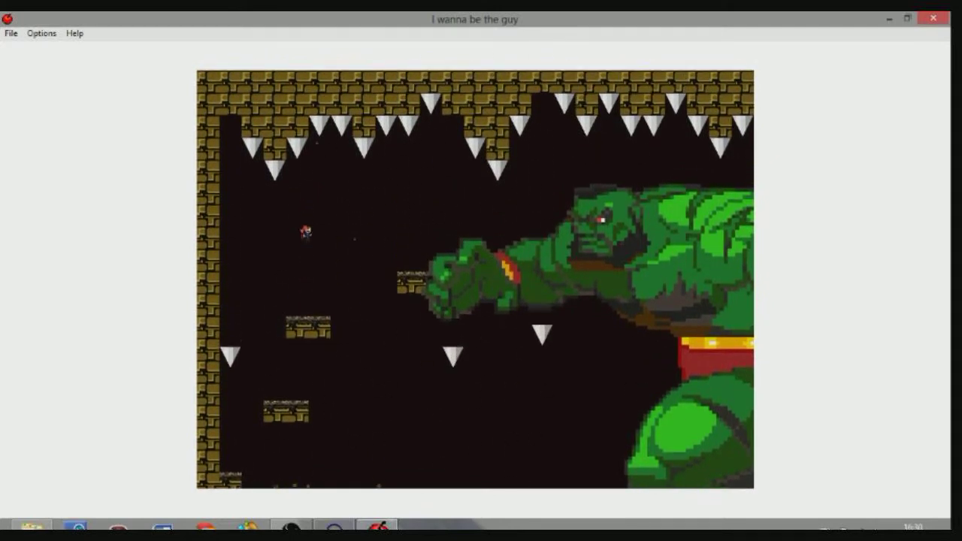
pyautogui.press('shift')
pyautogui.press('shift')
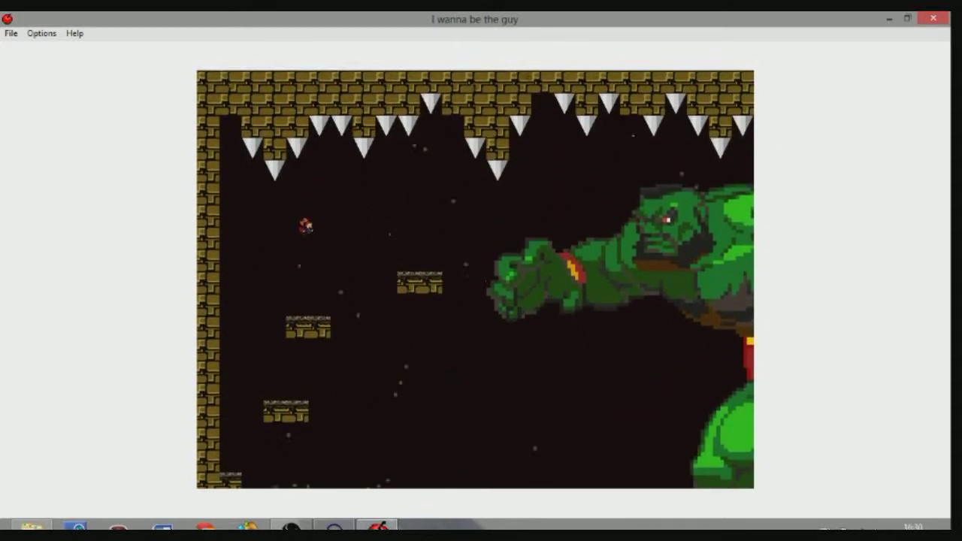
pyautogui.press('shift')
pyautogui.press('shift')
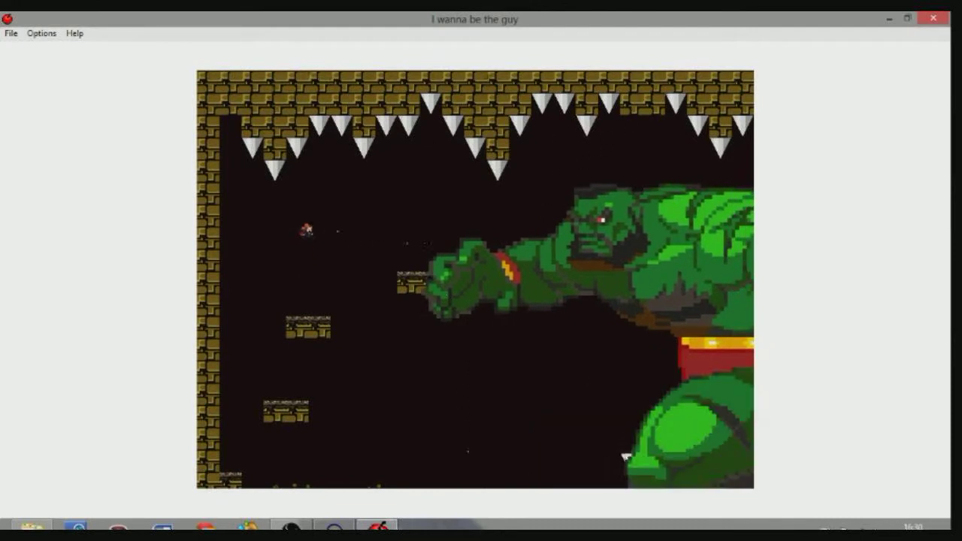
pyautogui.press('shift')
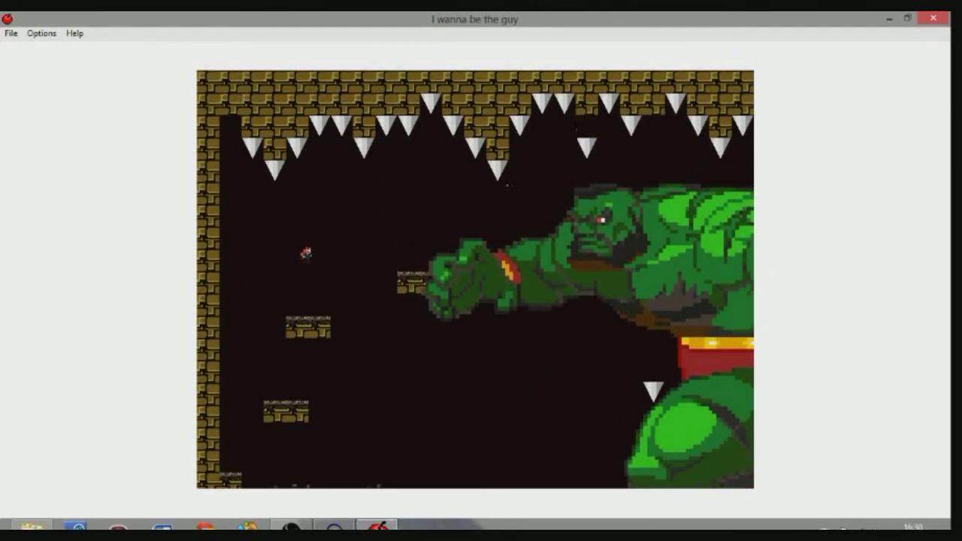
pyautogui.press('Left')
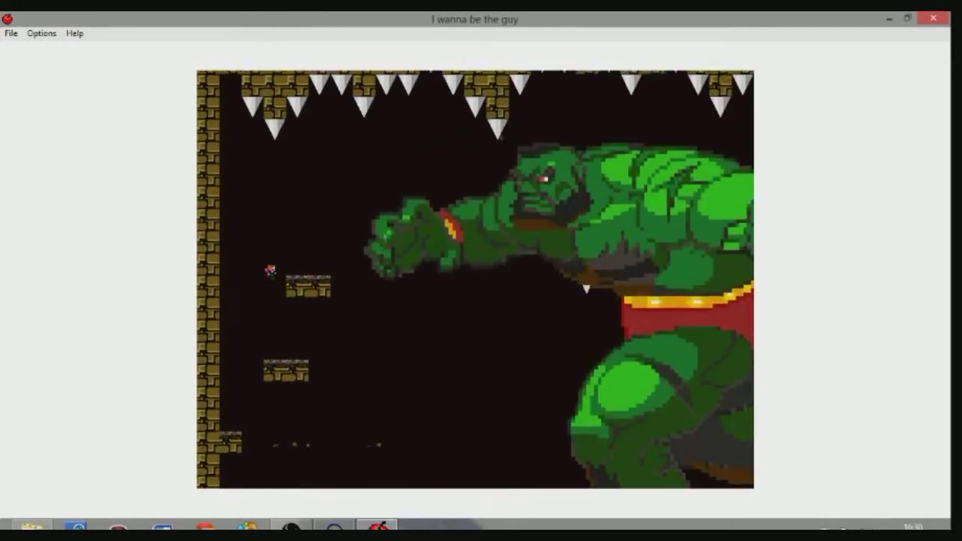
# Hop rightward across the platforms, double-jumping to dodge the boss's attacks.
pyautogui.press('Right')
pyautogui.press('shift')
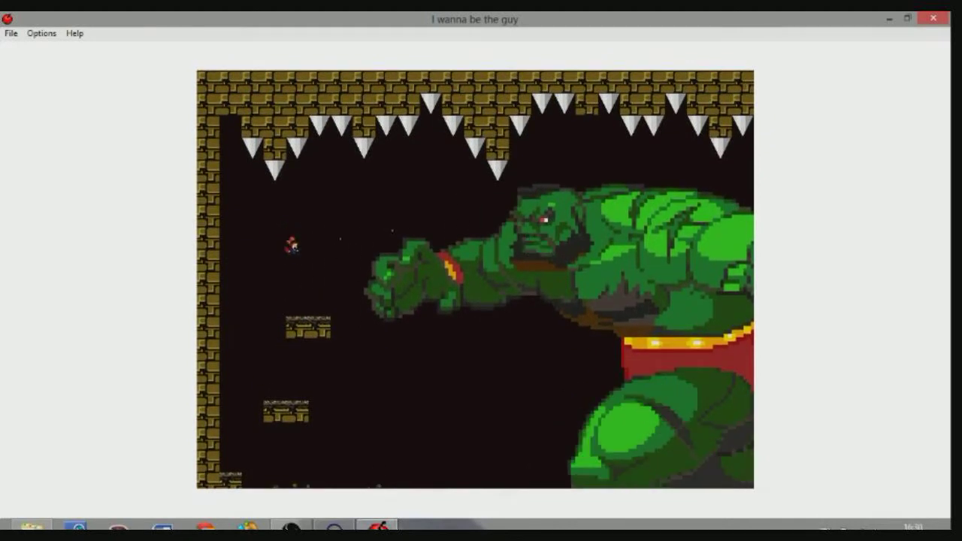
pyautogui.press('shift')
pyautogui.press('shift')
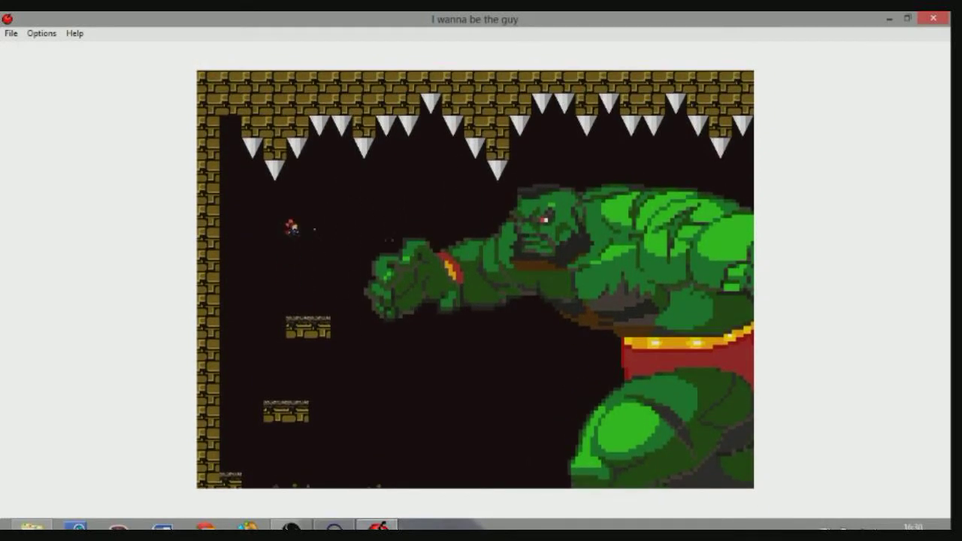
pyautogui.press('shift')
pyautogui.press('shift')
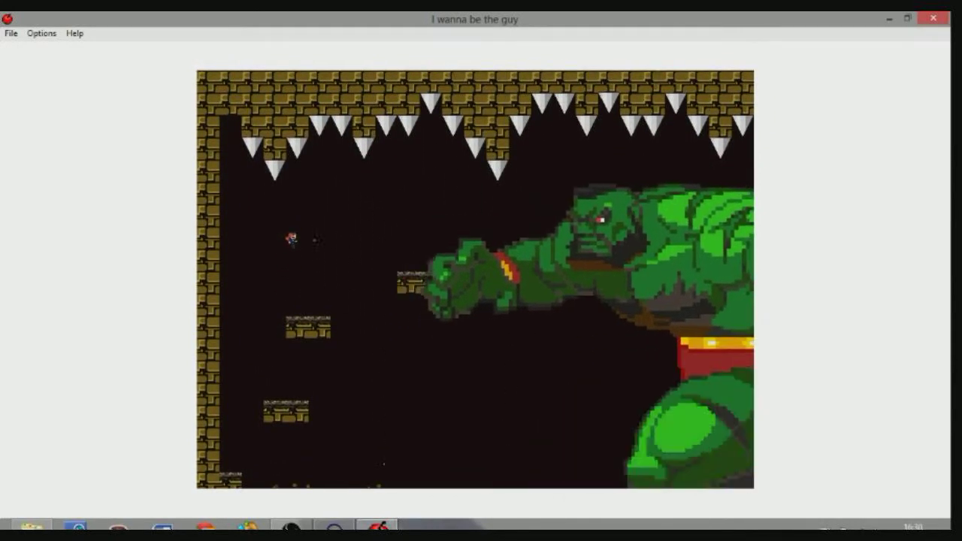
pyautogui.press('shift')
pyautogui.press('Right')
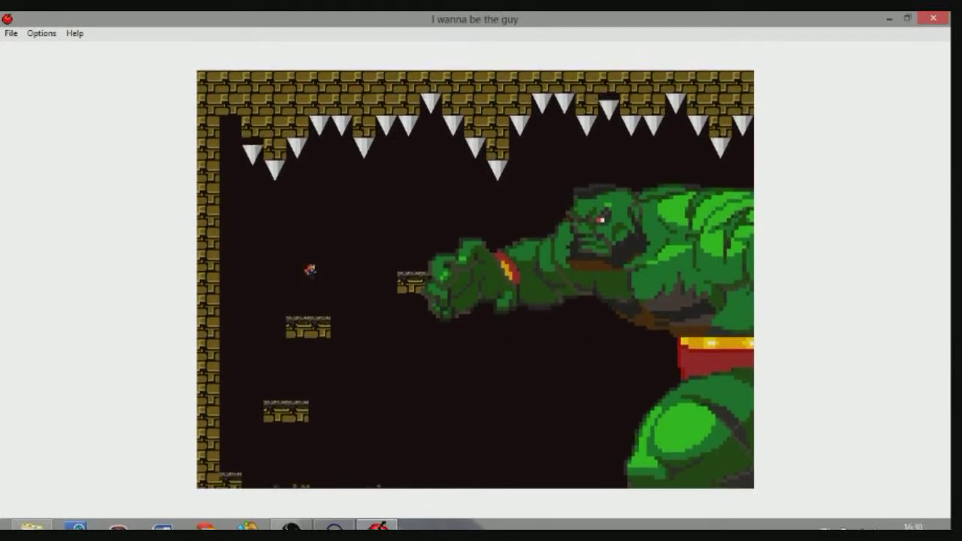
pyautogui.press('shift')
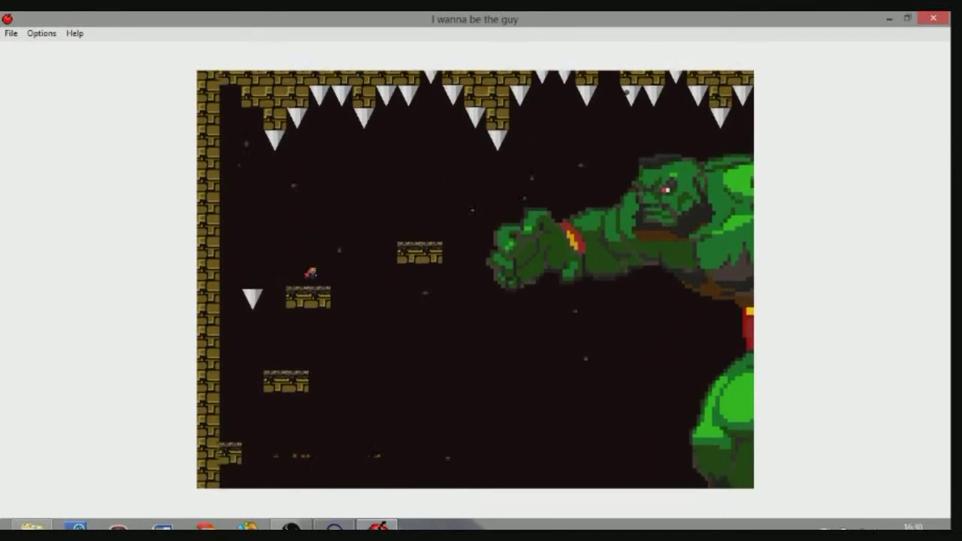
# Hop between the moving platforms to avoid the spikes.
pyautogui.press('shift')
pyautogui.press('shift')
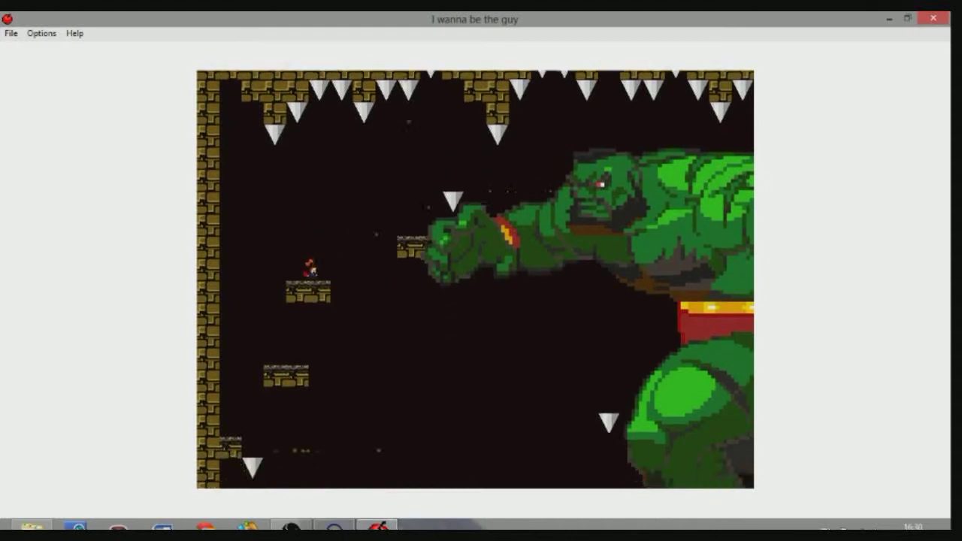
pyautogui.press('shift')
pyautogui.press('shift')
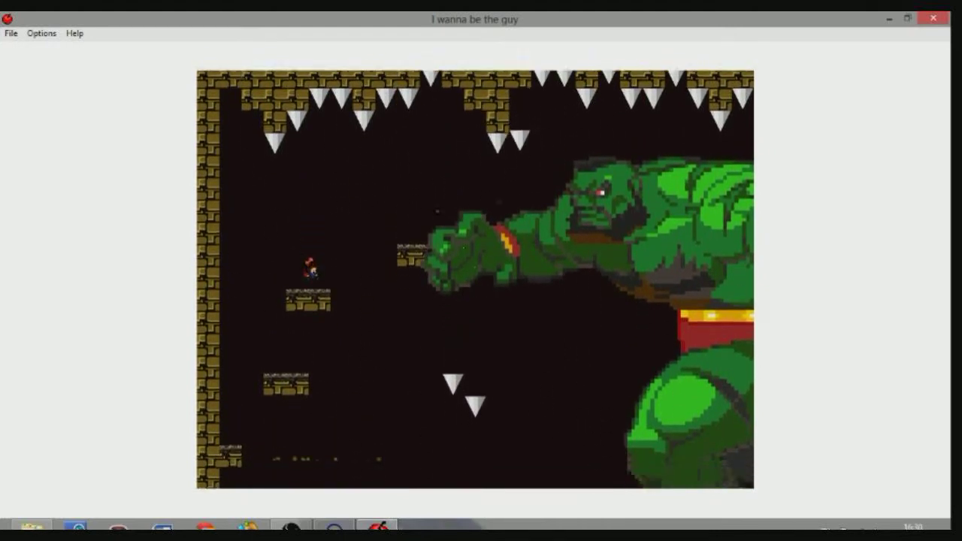
pyautogui.press('shift')
pyautogui.press('shift')
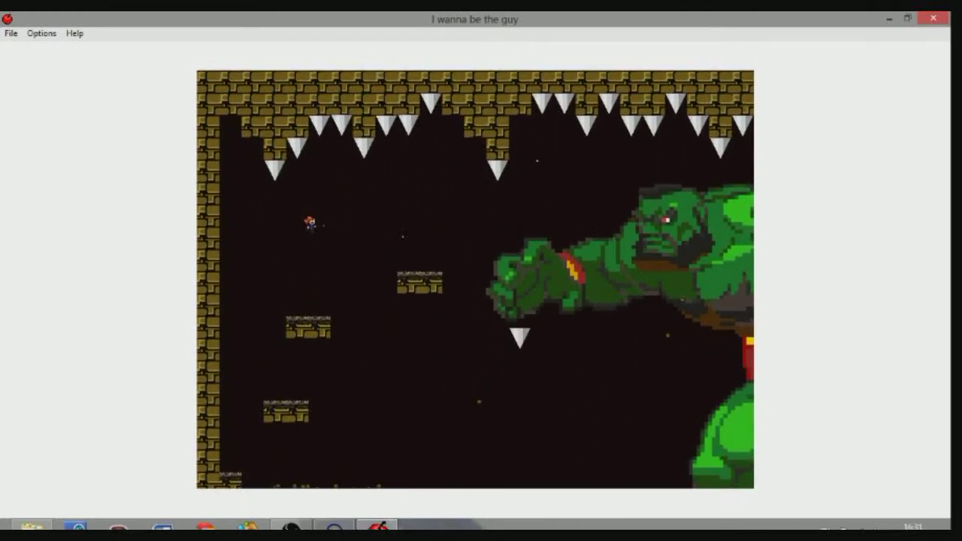
pyautogui.press('shift')
pyautogui.press('shift')
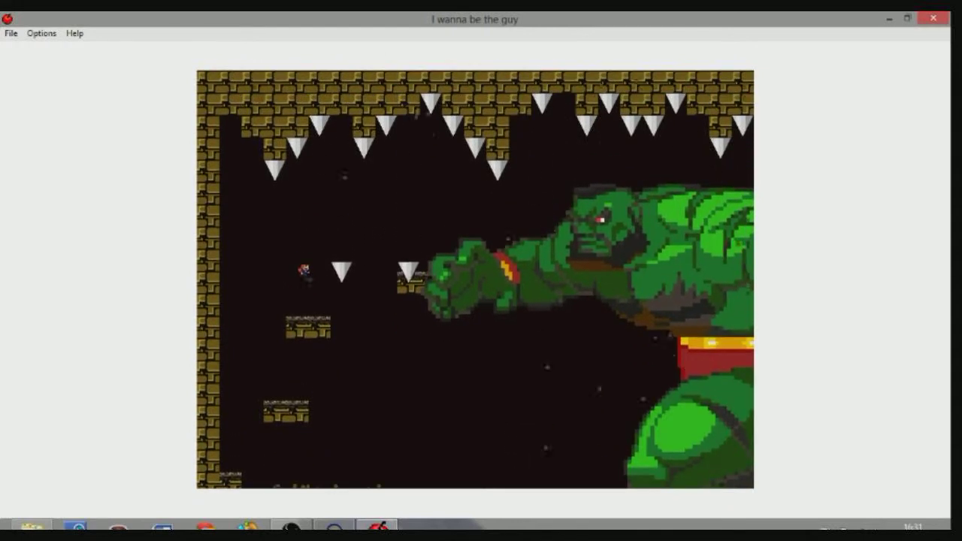
pyautogui.press('shift')
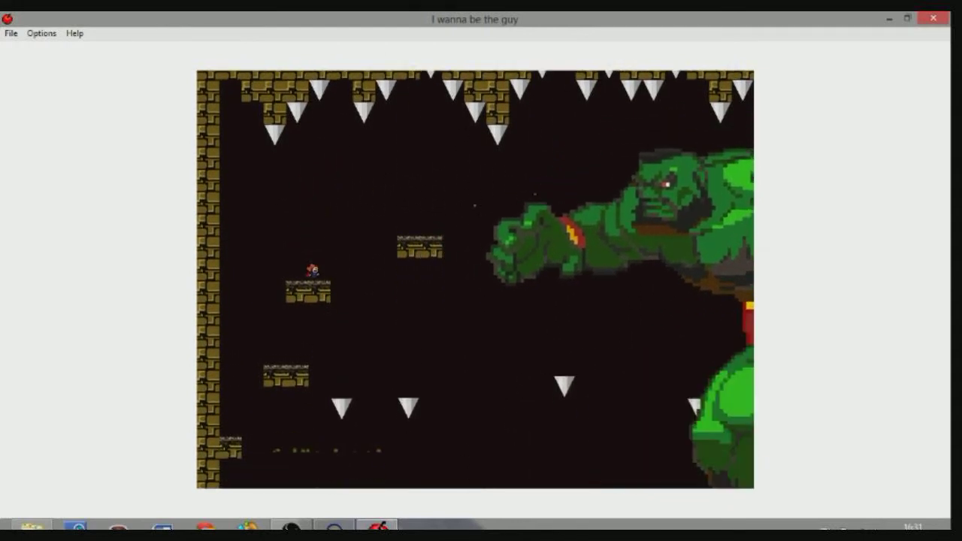
pyautogui.press('shift')
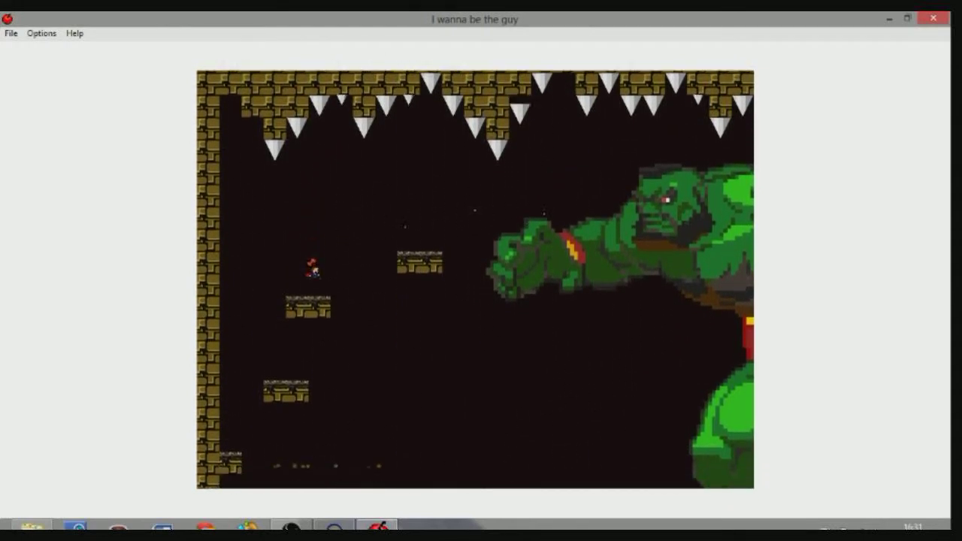
# Stay airborne beside the platforms as the boss advances, avoiding a falling spike.
pyautogui.press('shift')
pyautogui.press('shift')
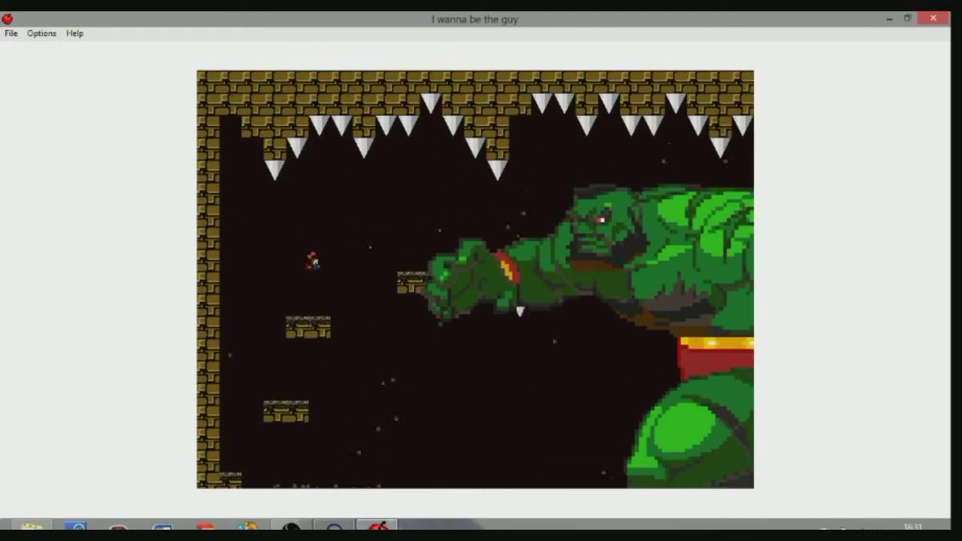
pyautogui.press('shift')
pyautogui.press('Left')
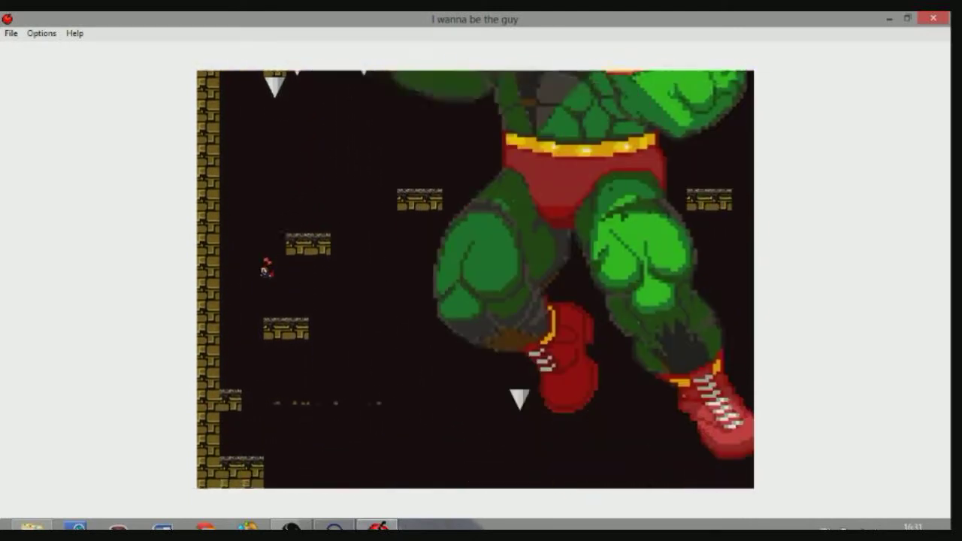
pyautogui.press('shift')
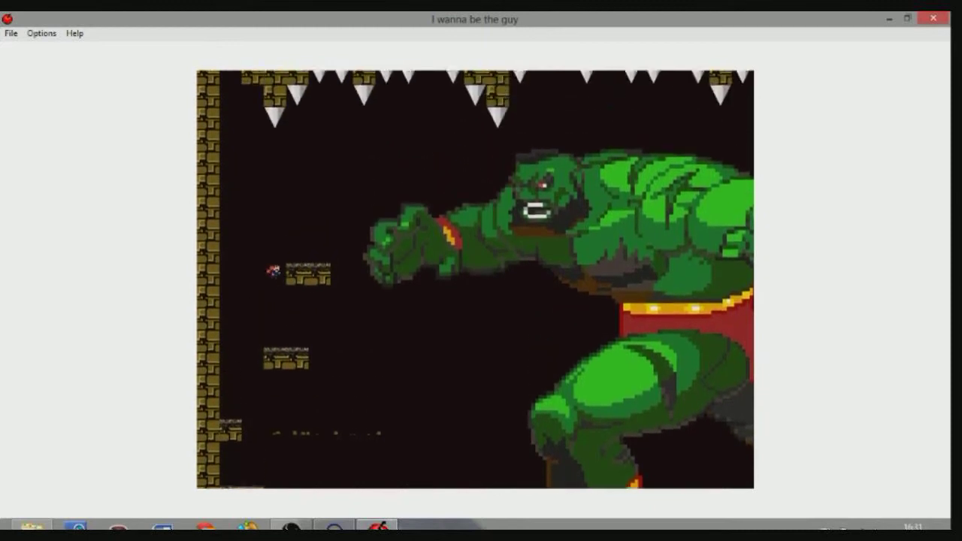
# Climb over the upper platform and keep hopping on the small platform.
pyautogui.press('Right')
pyautogui.press('shift')
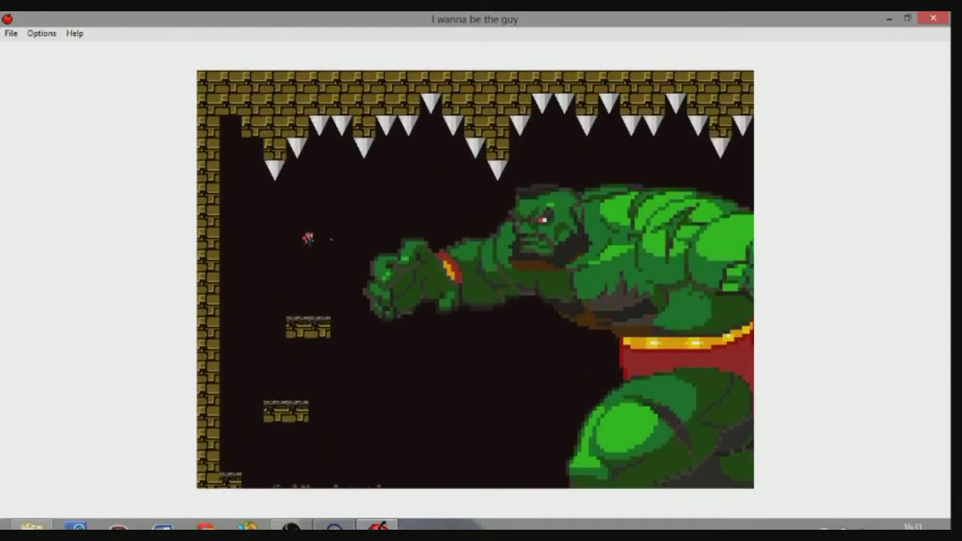
pyautogui.press('Left')
pyautogui.press('shift')
pyautogui.press('shift')
pyautogui.press('Right')
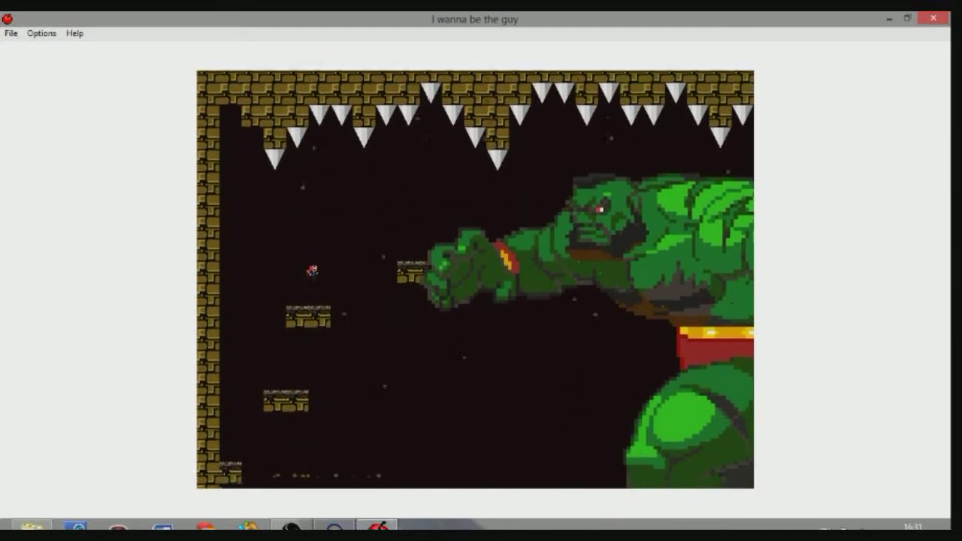
pyautogui.press('shift')
pyautogui.press('shift')
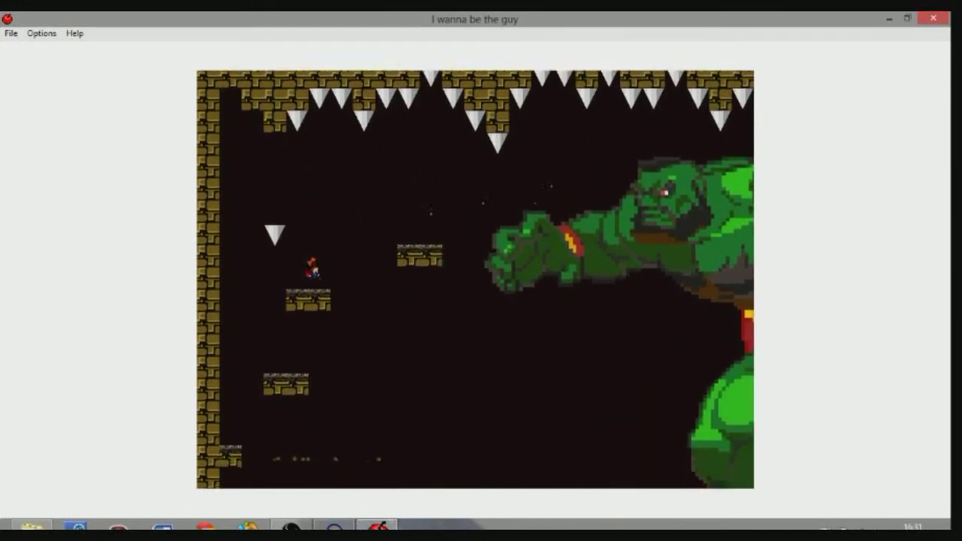
pyautogui.press('shift')
pyautogui.press('shift')
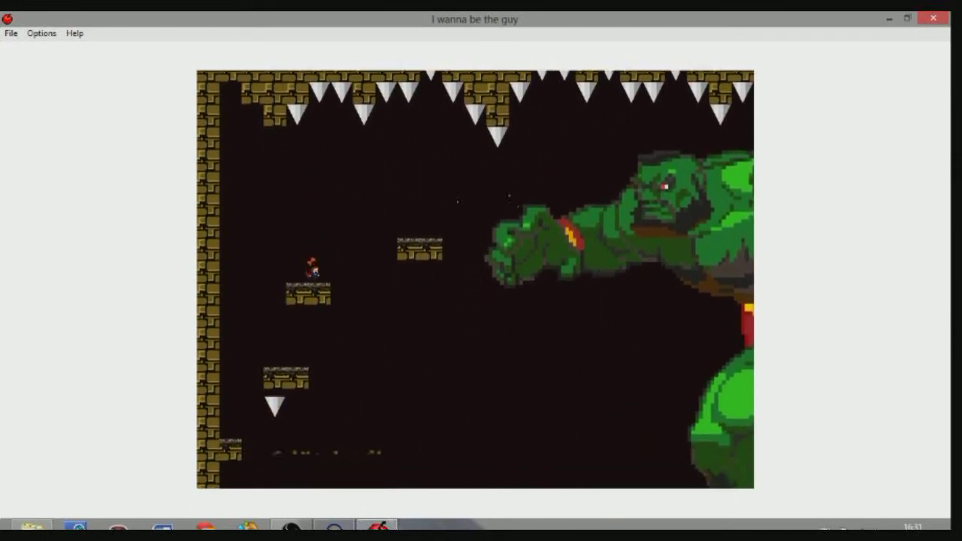
pyautogui.press('shift')
pyautogui.press('shift')
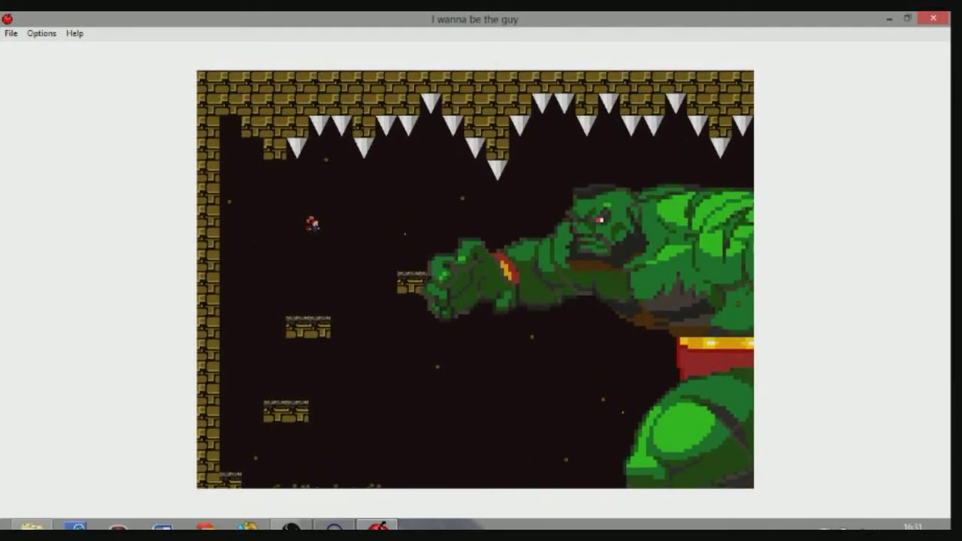
pyautogui.press('shift')
# Ride the rising platforms away from the boss, then restart the room after dying.
pyautogui.press('Left')
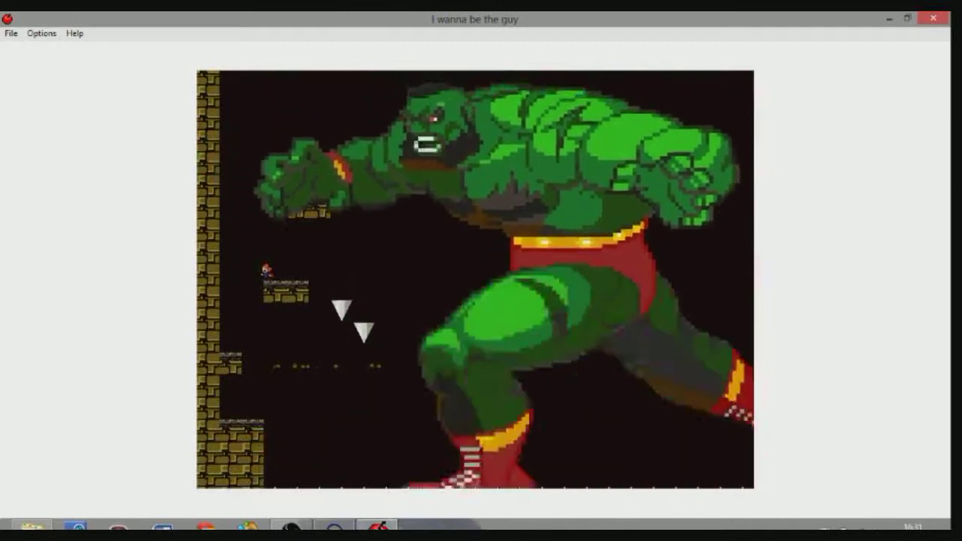
pyautogui.press('Right')
pyautogui.press('shift')
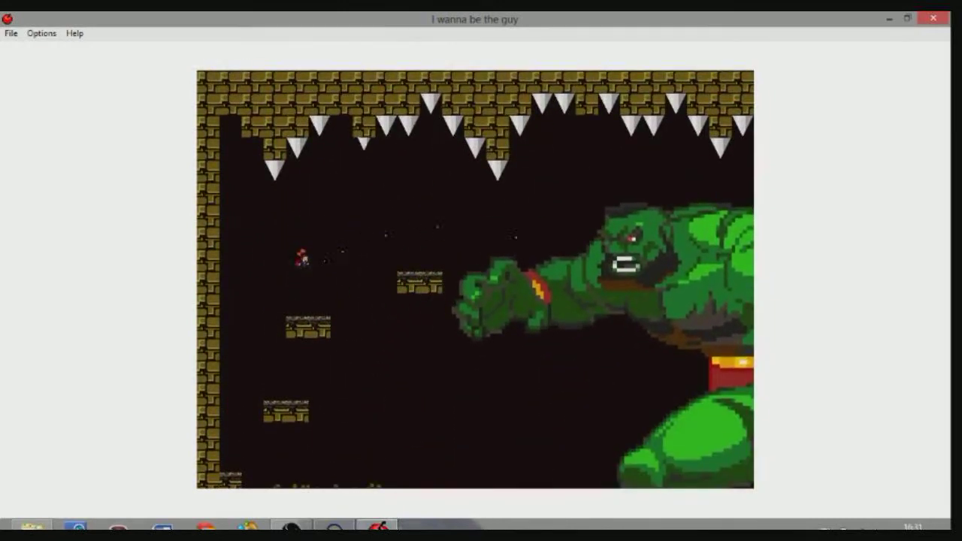
pyautogui.press('shift')
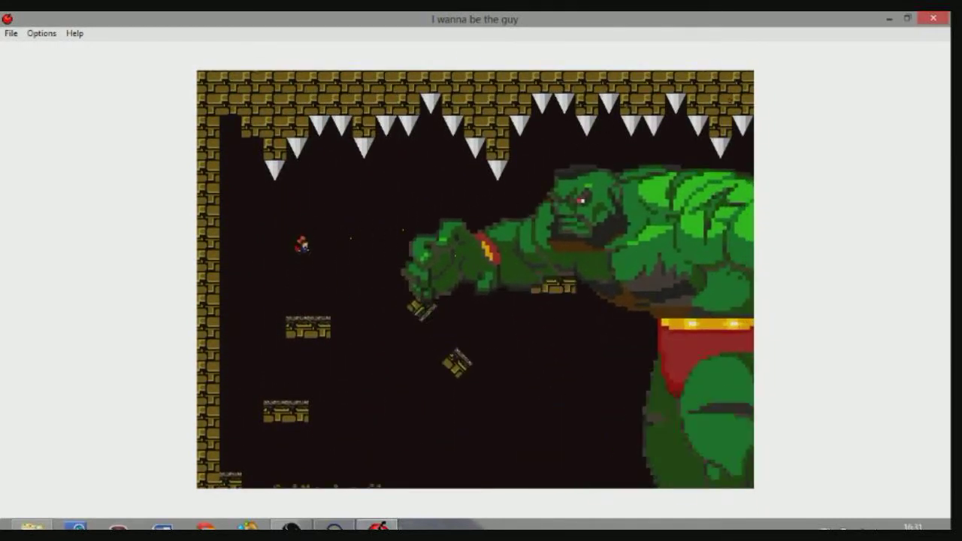
pyautogui.press('Left')
pyautogui.press('shift')
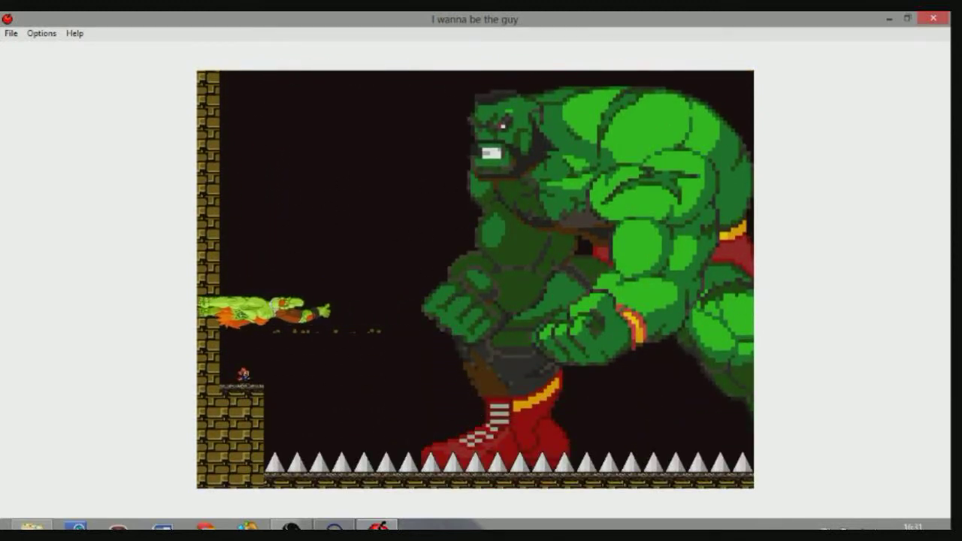
pyautogui.press('Right')
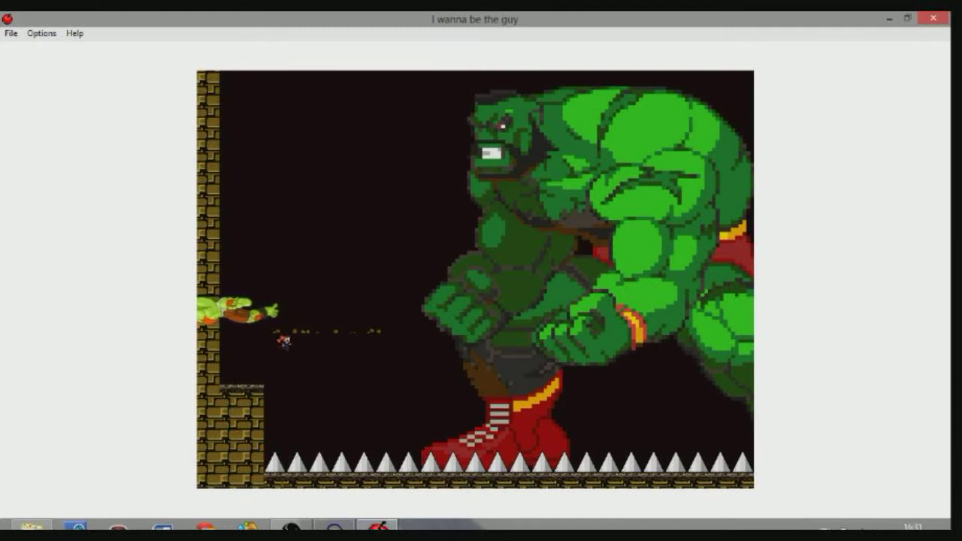
pyautogui.press('r')
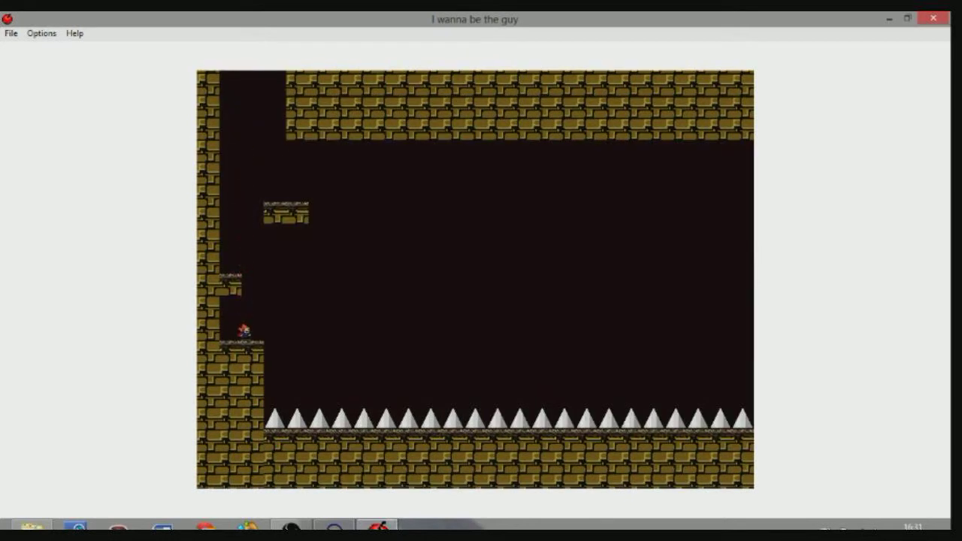
pyautogui.press('Left')
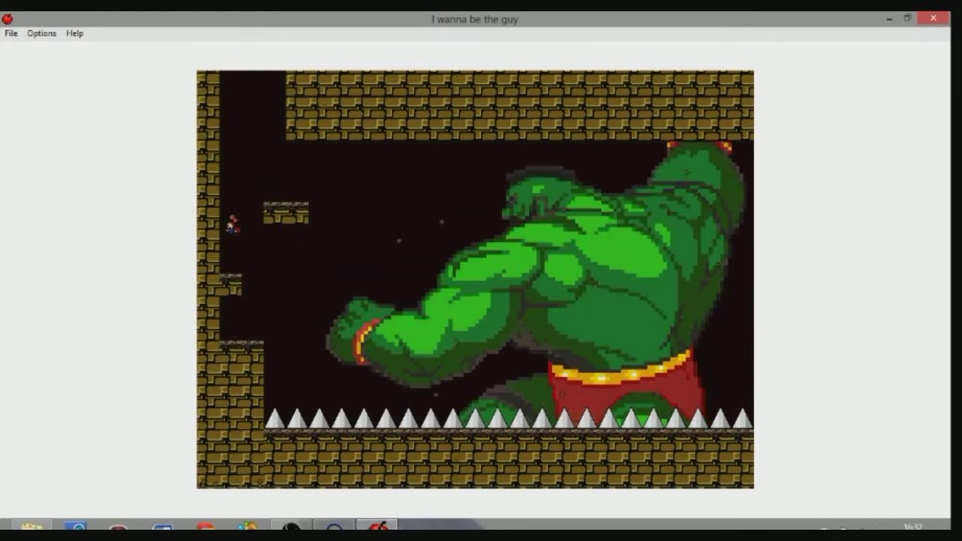
pyautogui.press('Left')
pyautogui.press('r')
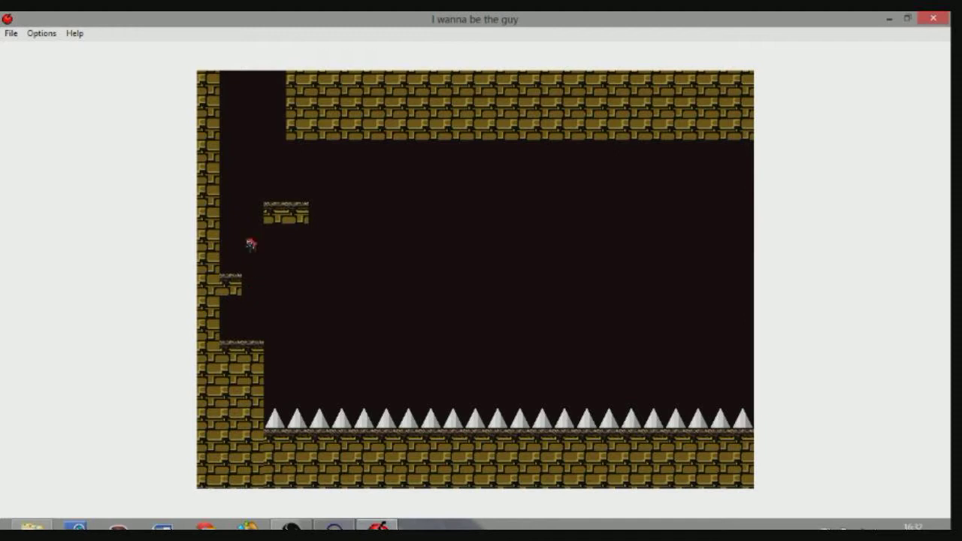
pyautogui.press('Left')
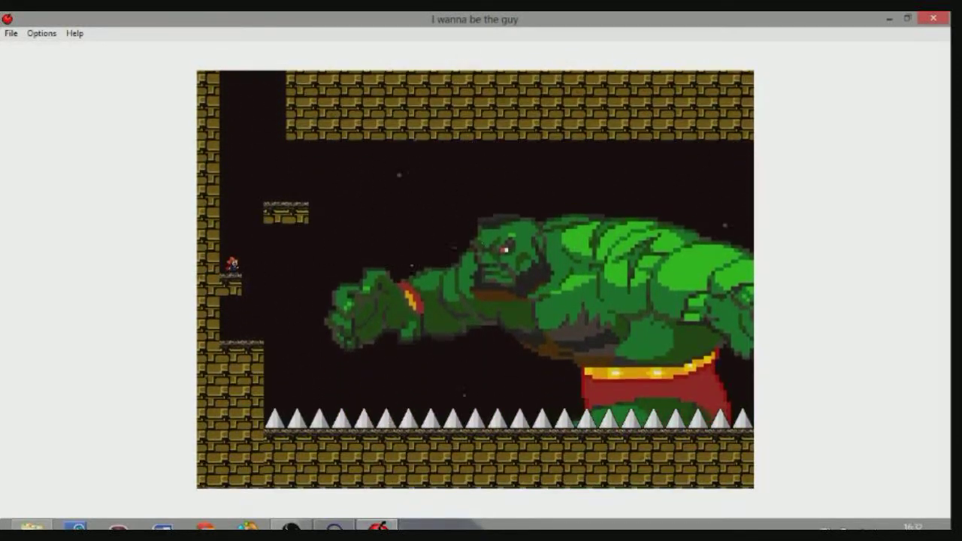
# Shoot the boss, leap onto the small platform, then drop to the lower ledge and keep firing.
pyautogui.press('z')
pyautogui.press('z')
pyautogui.press('z')
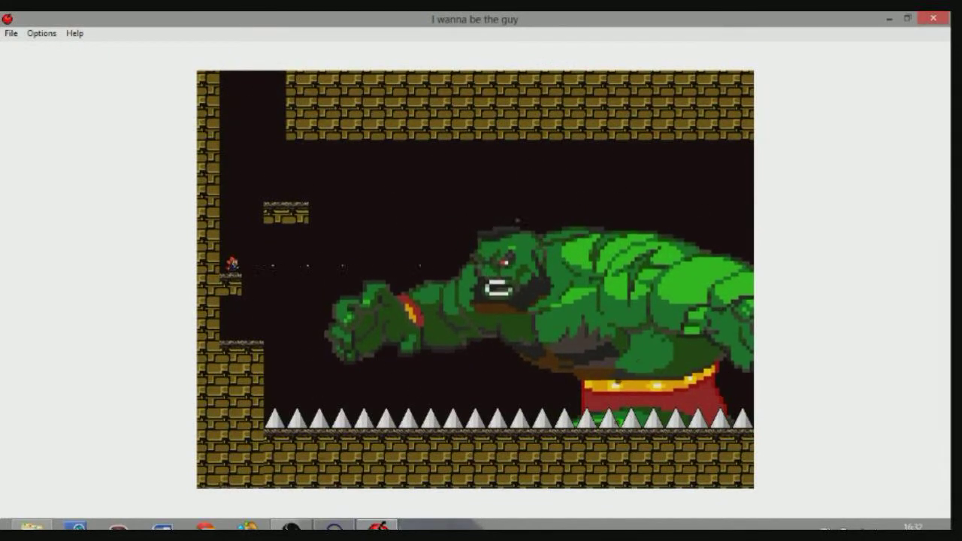
pyautogui.press('Right')
pyautogui.press('shift')
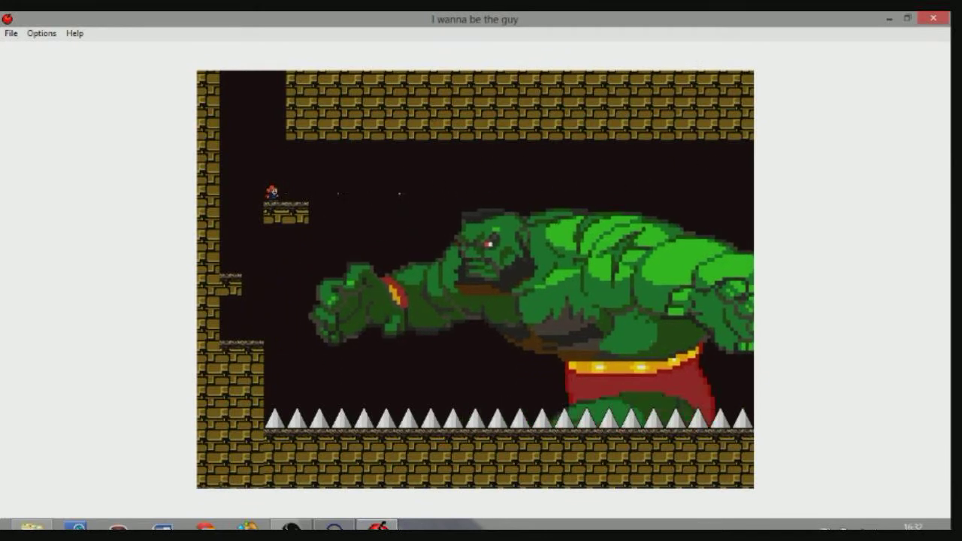
pyautogui.press('Left')
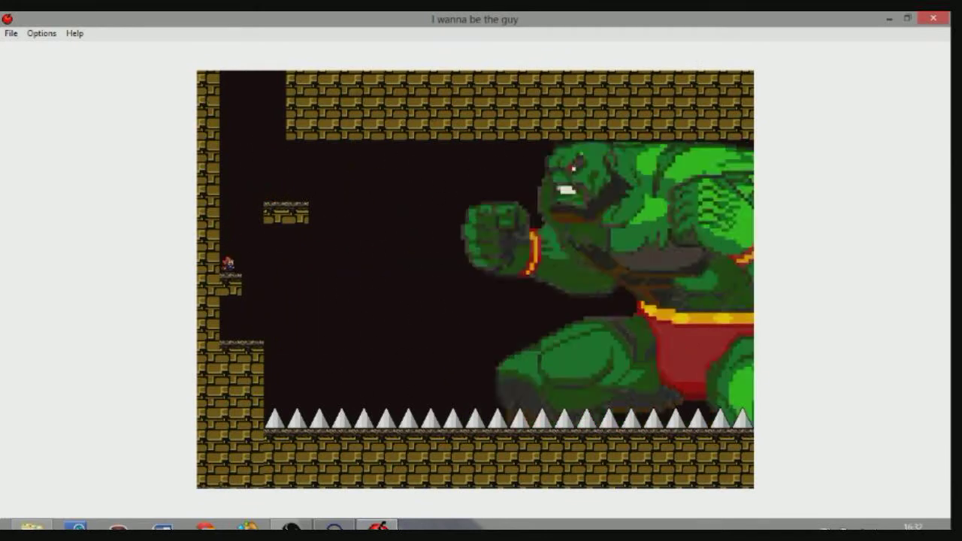
pyautogui.press('z')
pyautogui.press('z')
pyautogui.press('z')
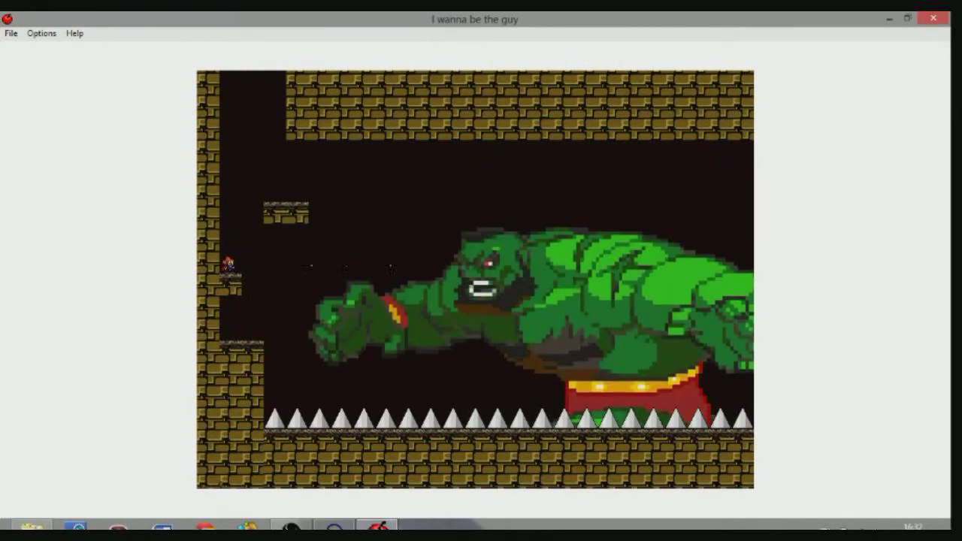
pyautogui.press('z')
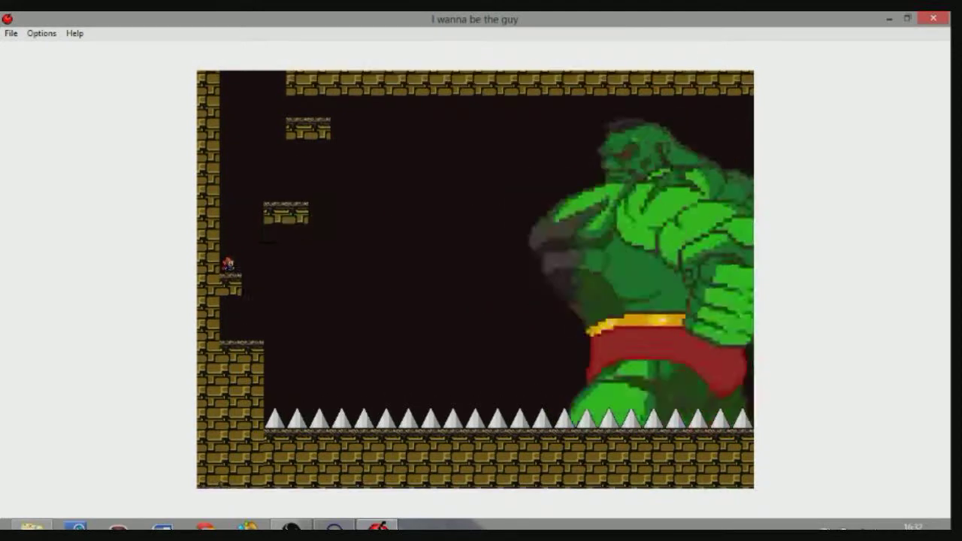
# Jump right off the ledge past the falling spikes, staying airborne to dodge them.
pyautogui.press('shift')
pyautogui.press('Right')
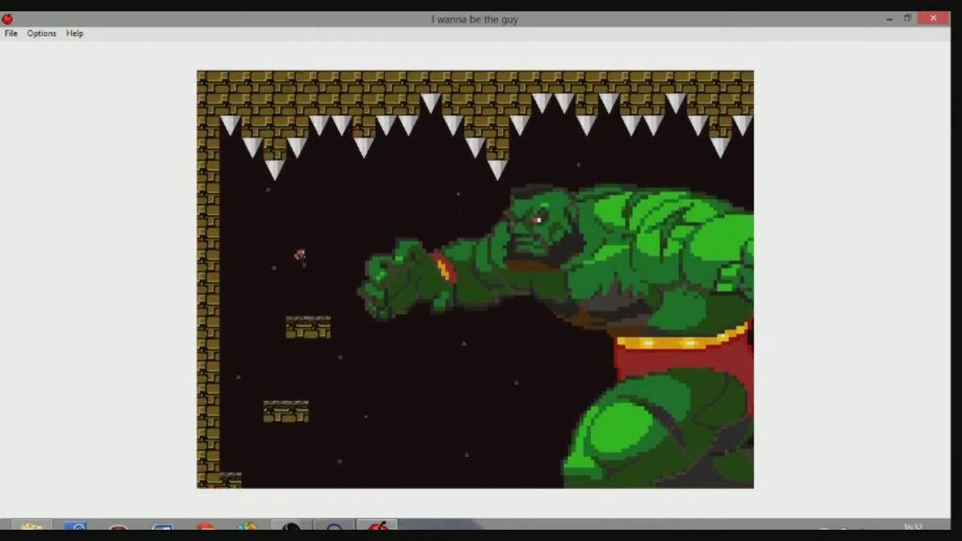
pyautogui.press('shift')
pyautogui.press('Right')
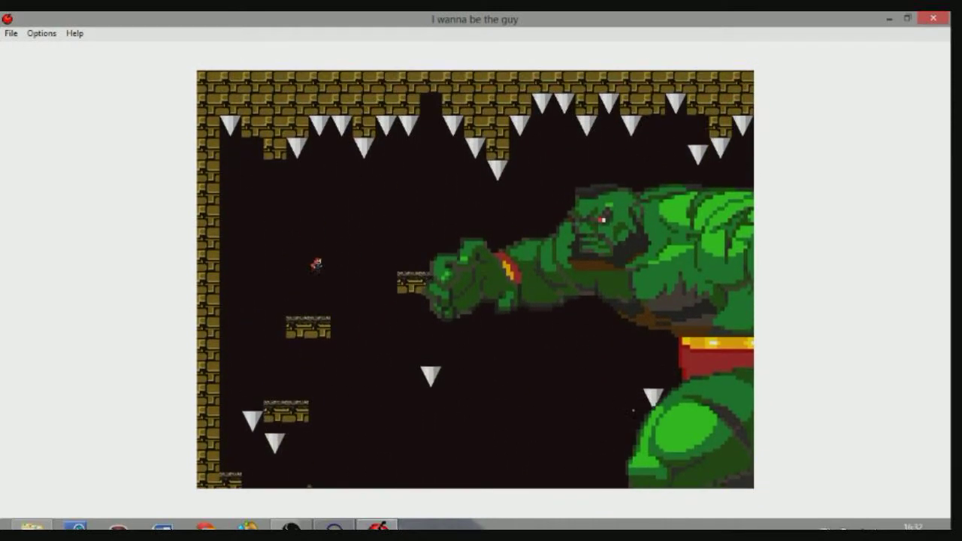
pyautogui.press('shift')
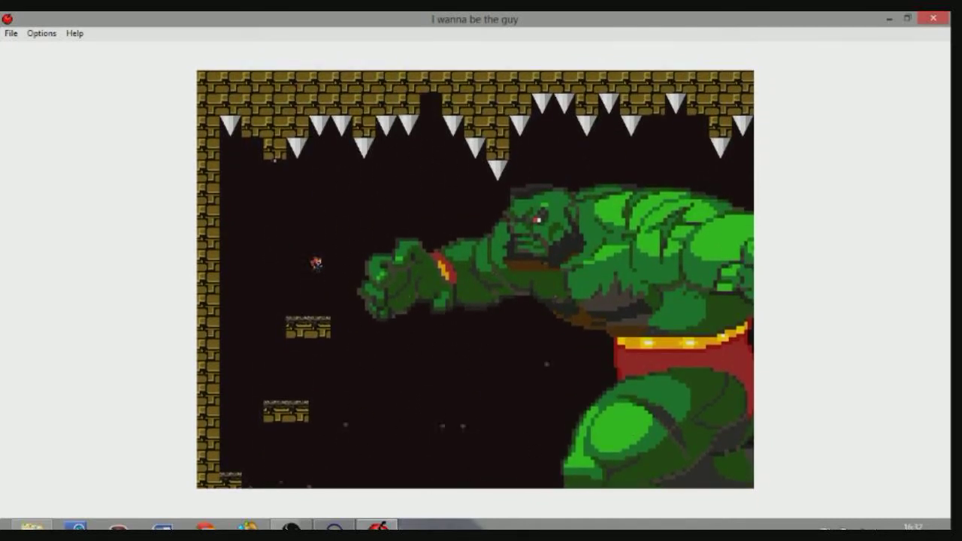
pyautogui.press('shift')
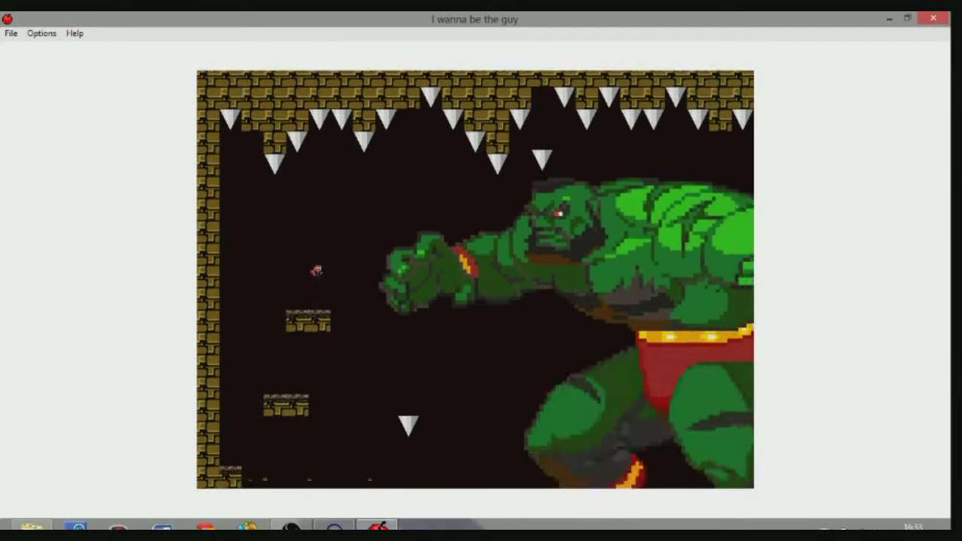
# Jump left away from the advancing boss, then respawn at the save point after dying.
pyautogui.press('shift')
pyautogui.press('shift')
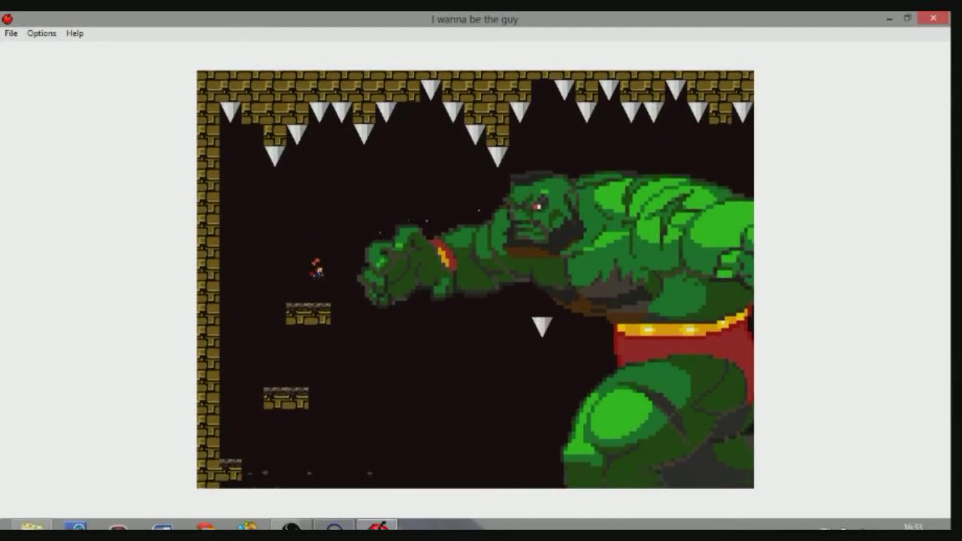
pyautogui.press('shift')
pyautogui.press('Left')
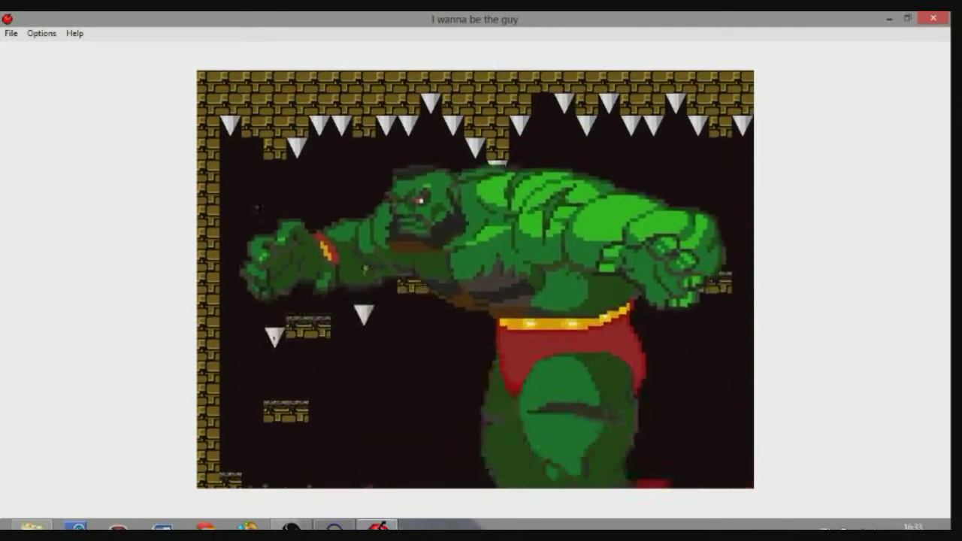
pyautogui.press('shift')
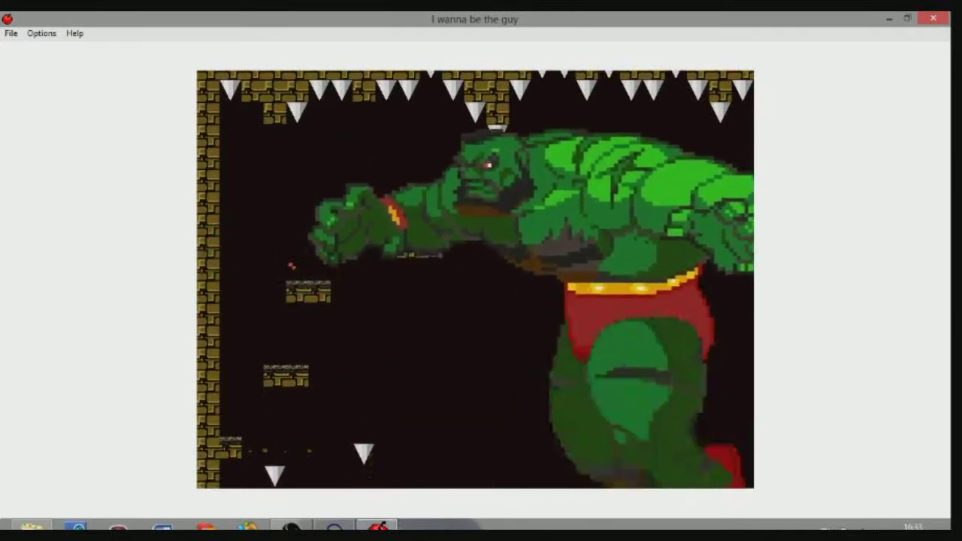
pyautogui.press('r')
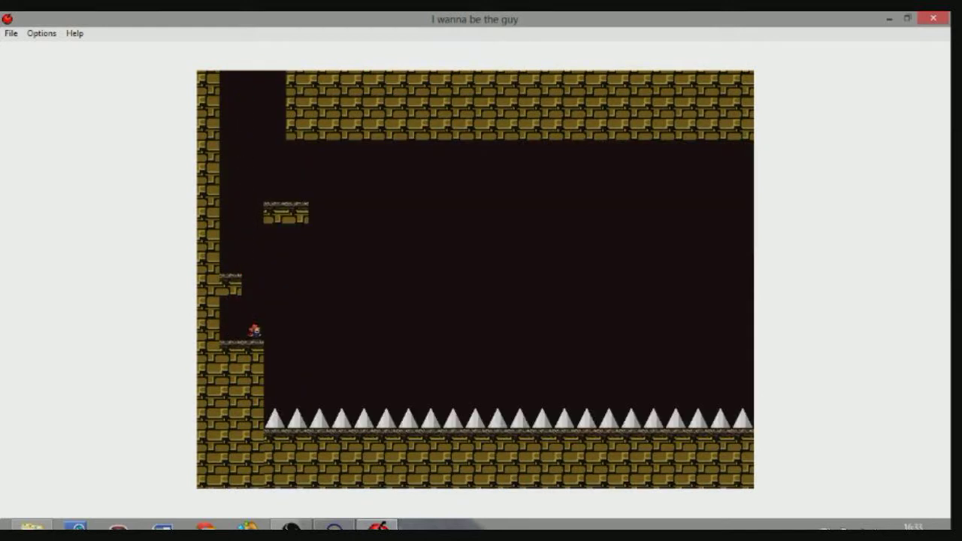
# Walk right, shoot the green boss, and jump toward the upper platform, then respawn after its punch.
pyautogui.press('Right')
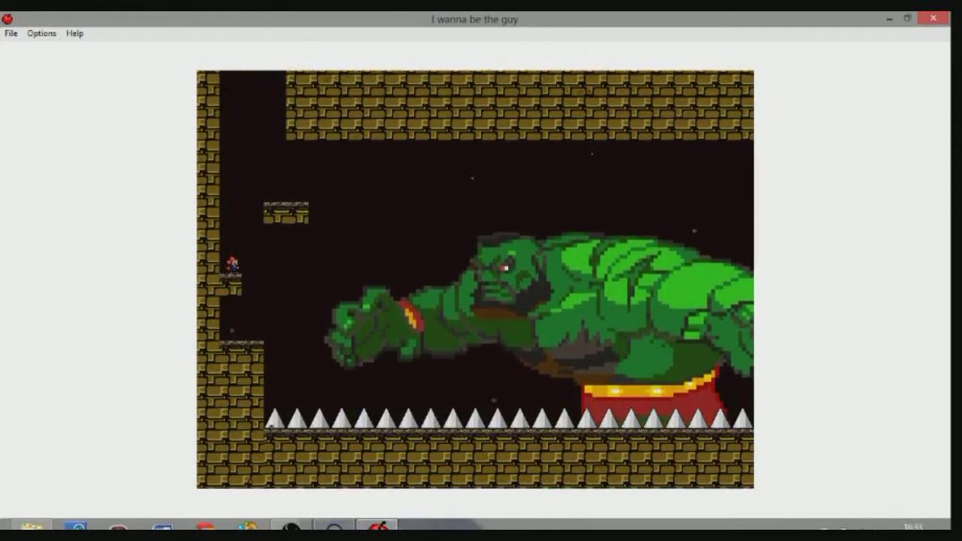
pyautogui.press('z')
pyautogui.press('z')
pyautogui.press('z')
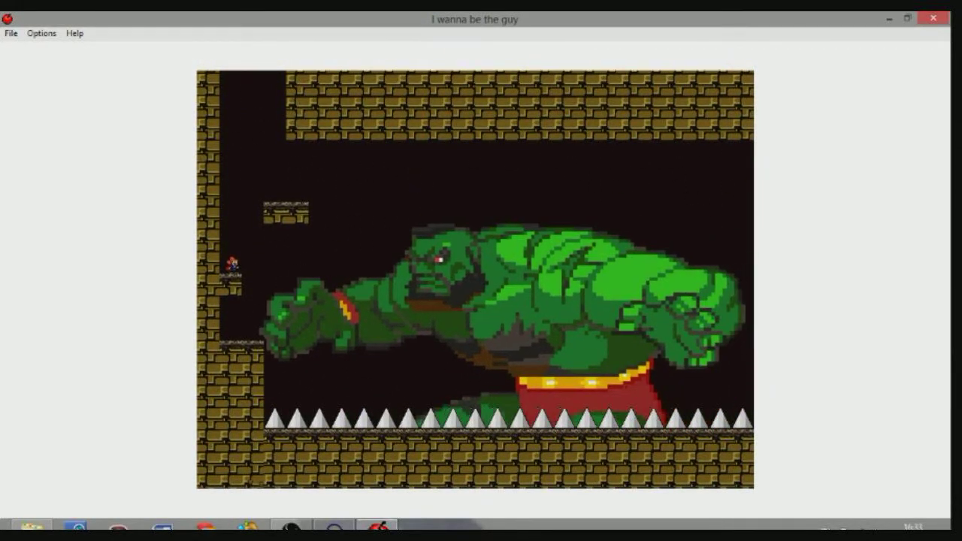
pyautogui.press('shift')
pyautogui.press('Right')
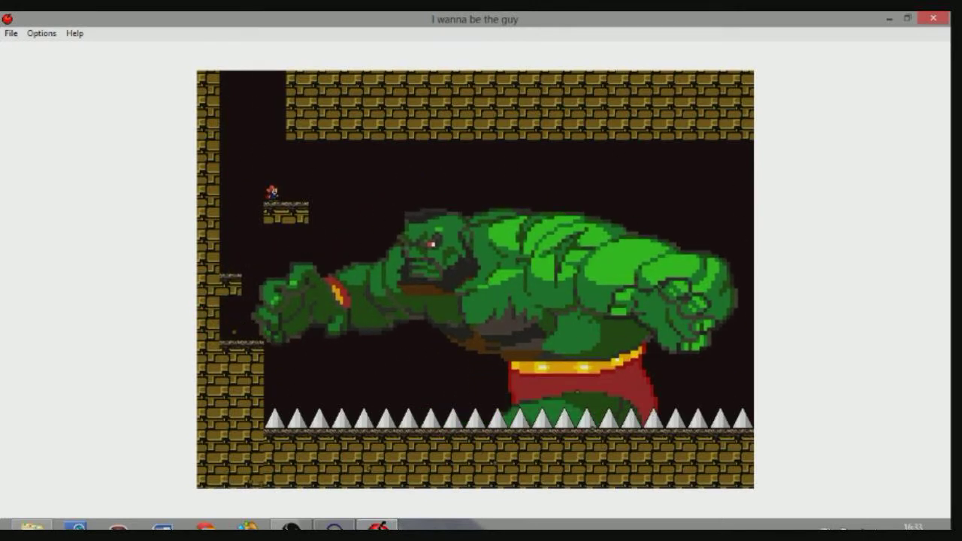
pyautogui.press('Left')
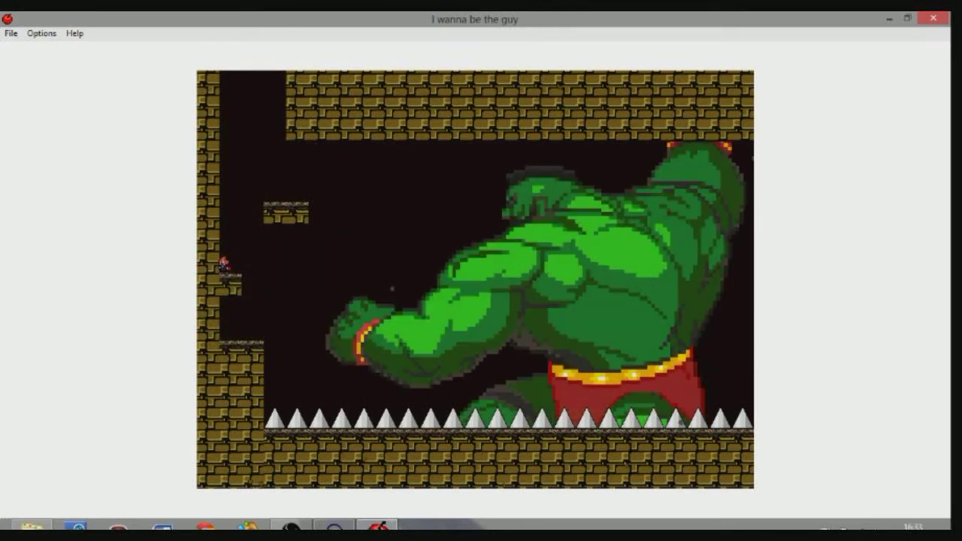
pyautogui.press('Right')
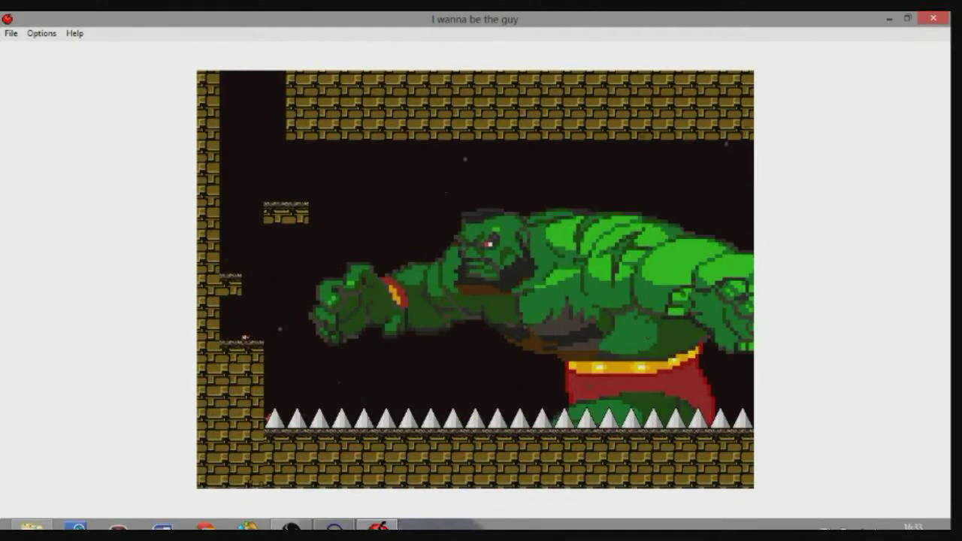
pyautogui.press('r')
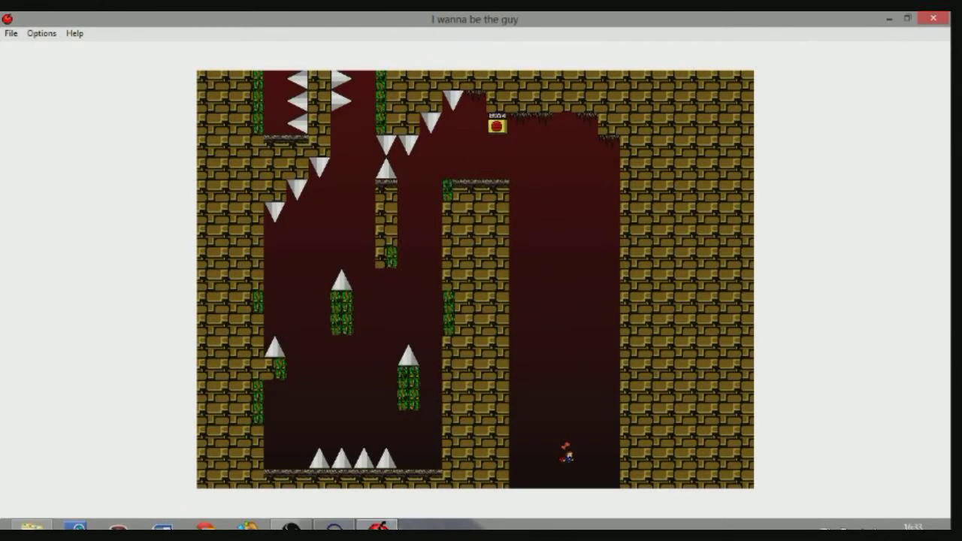
# Jump up the shaft, walk the small ledge right then left, and respawn after the punch.
pyautogui.press('shift')
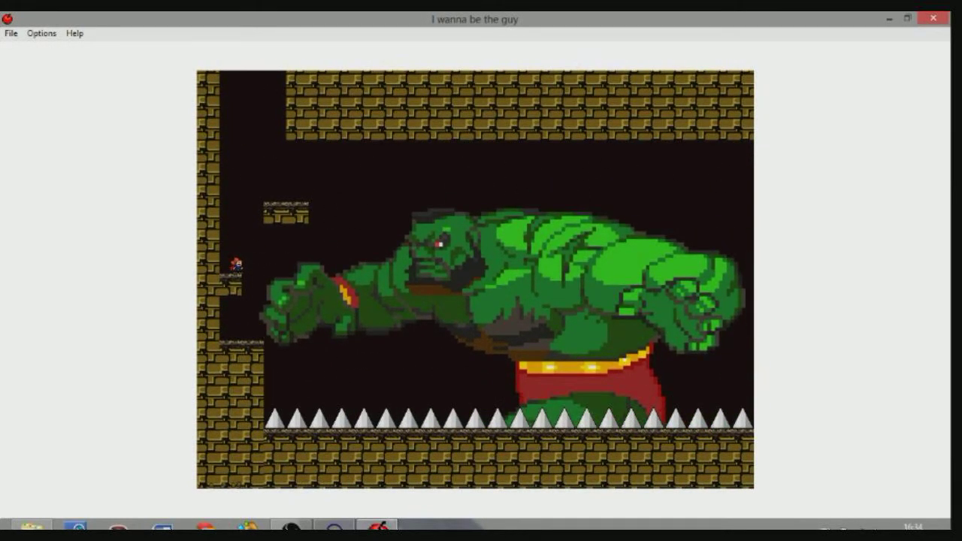
pyautogui.press('Right')
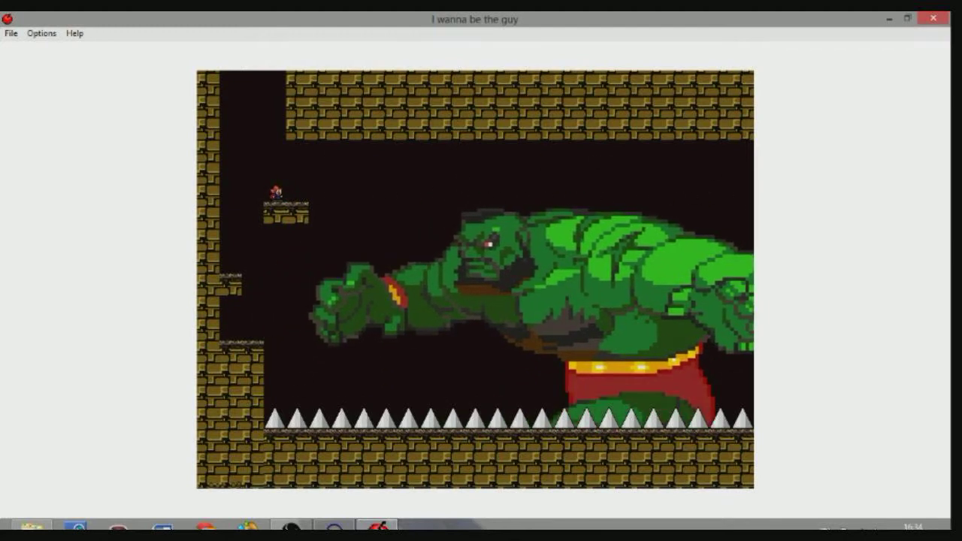
pyautogui.press('Left')
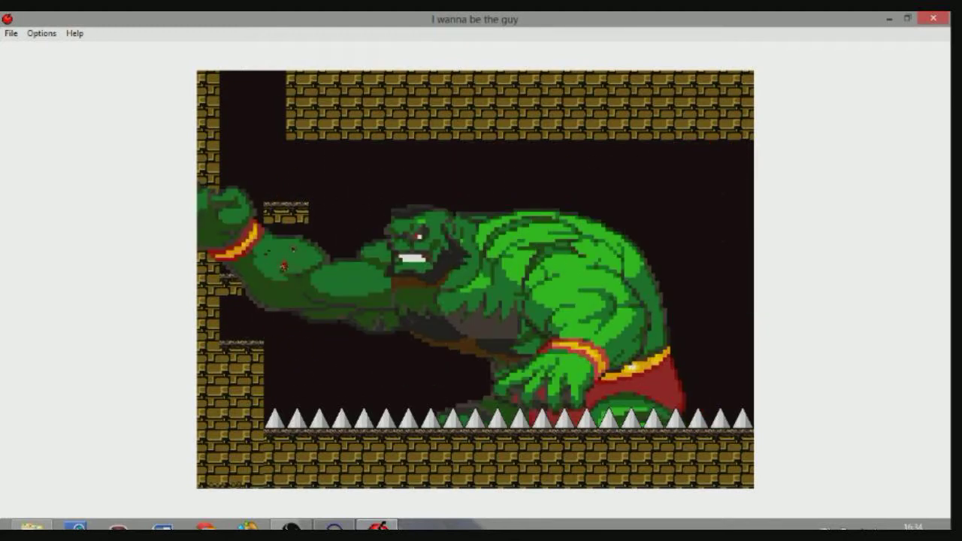
pyautogui.press('r')
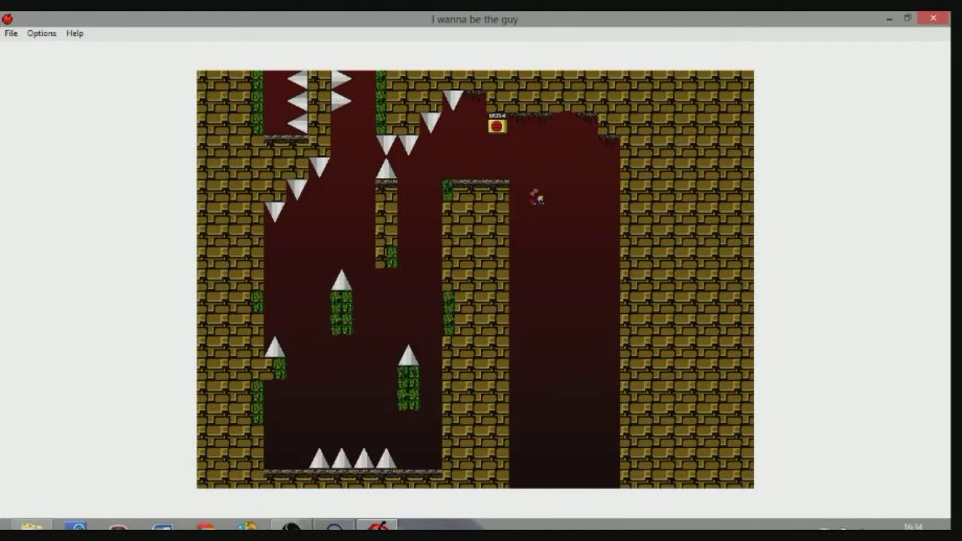
# Enter the boss room, climb to the small upper platforms, and fire repeatedly at the boss.
pyautogui.press('r')
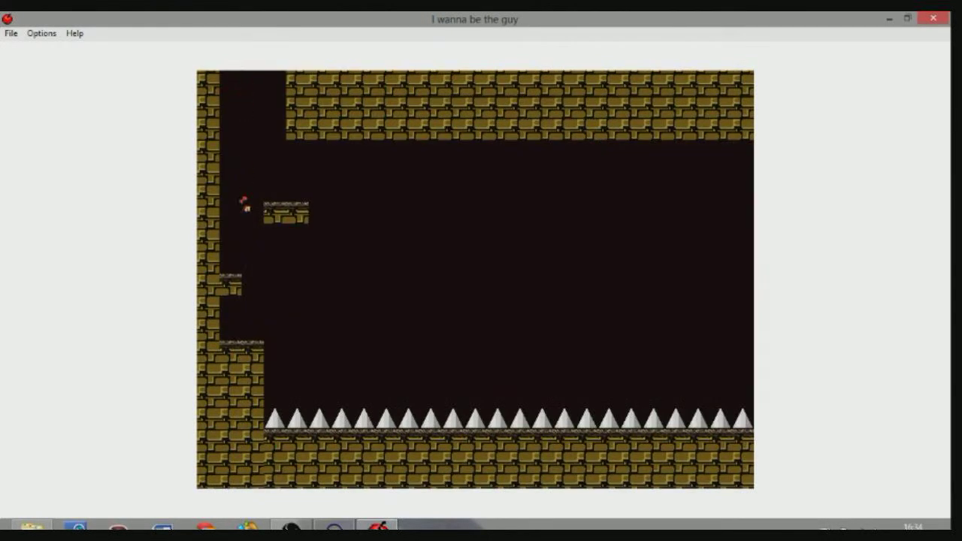
pyautogui.press('shift')
pyautogui.press('Left')
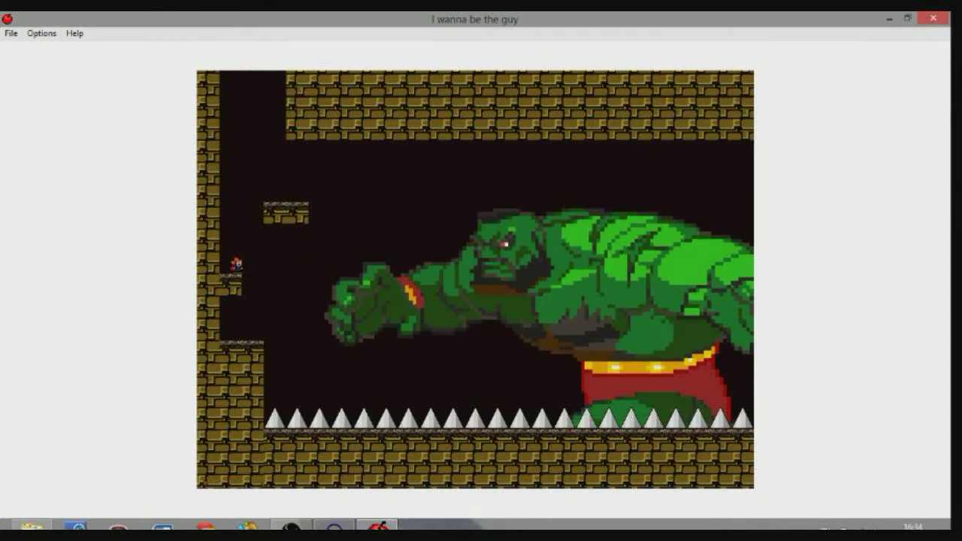
pyautogui.press('shift')
pyautogui.press('Right')
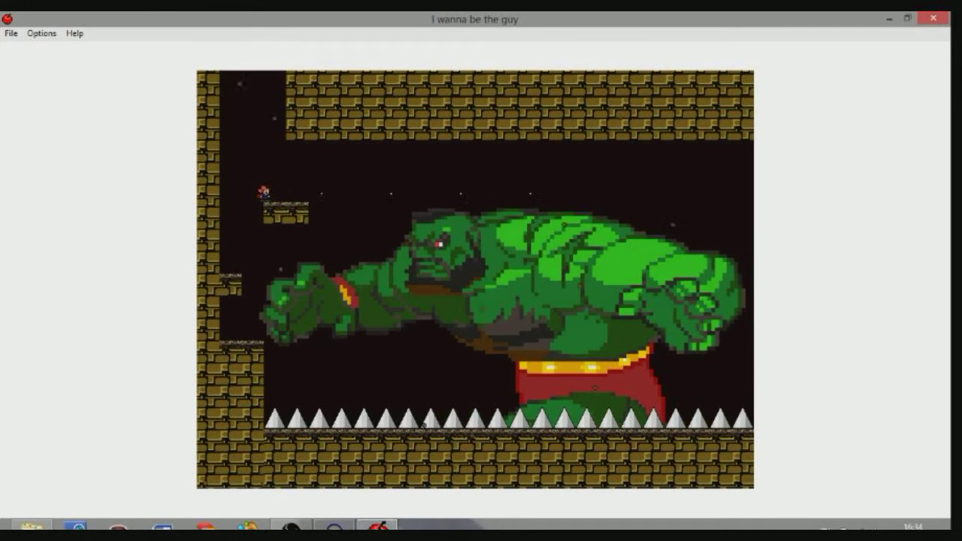
pyautogui.press('z')
pyautogui.press('z')
pyautogui.press('z')
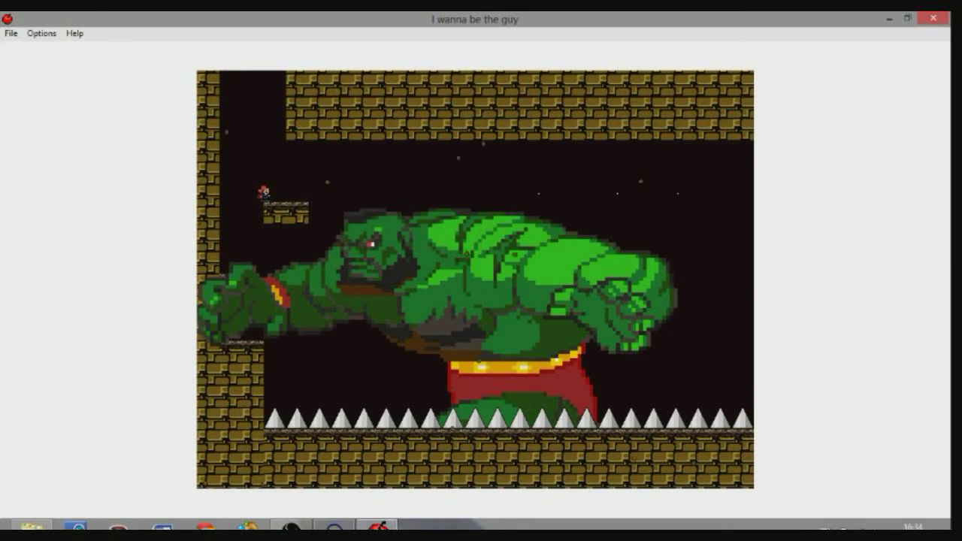
pyautogui.press('z')
pyautogui.press('z')
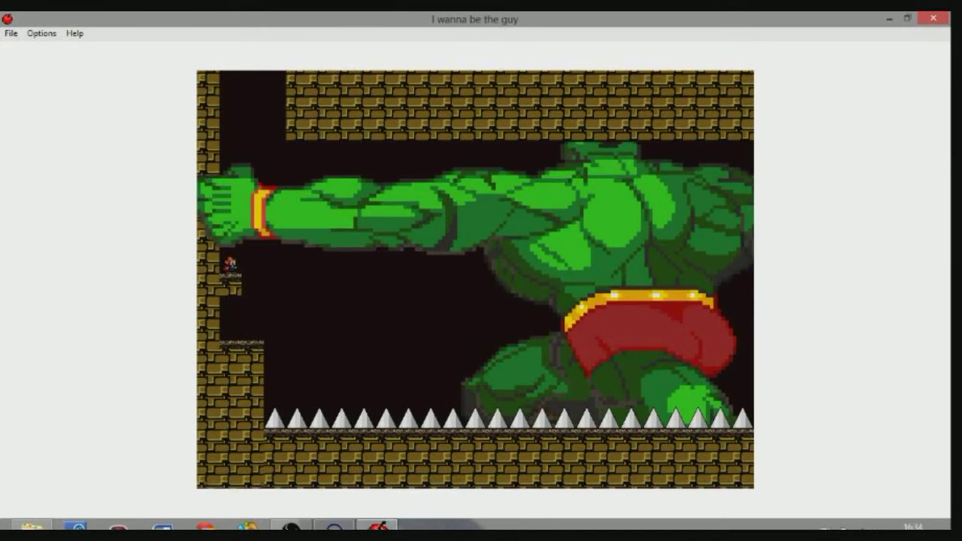
pyautogui.press('z')
pyautogui.press('z')
pyautogui.press('z')
pyautogui.press('z')
pyautogui.press('z')
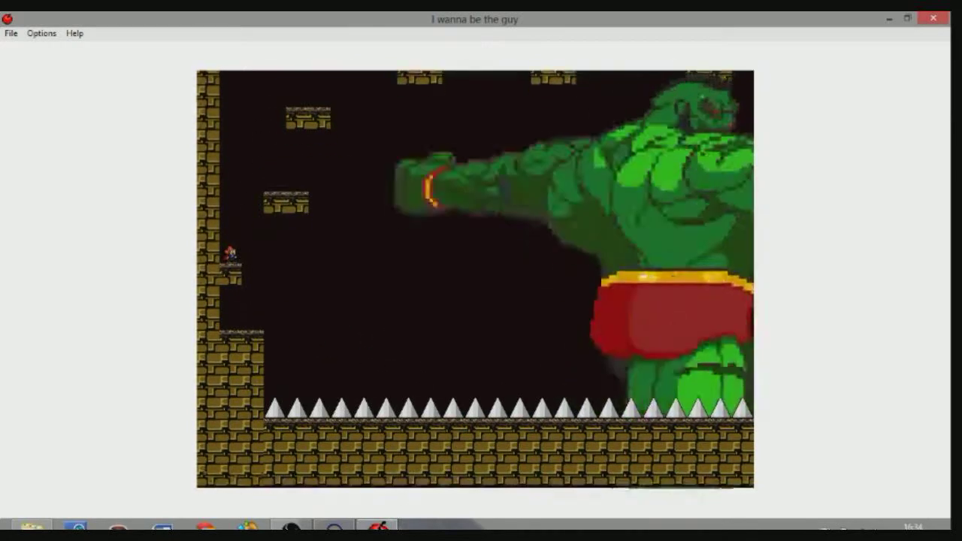
# Jump to a higher platform and hop beside the ledge to dodge the boss and a falling spike.
pyautogui.press('shift')
pyautogui.press('Right')
pyautogui.press('shift')
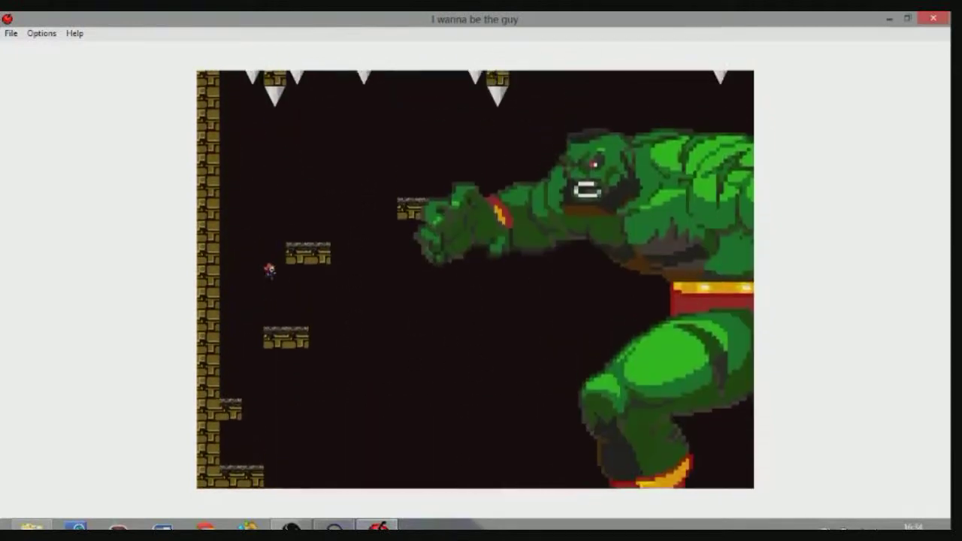
pyautogui.press('shift')
pyautogui.press('shift')
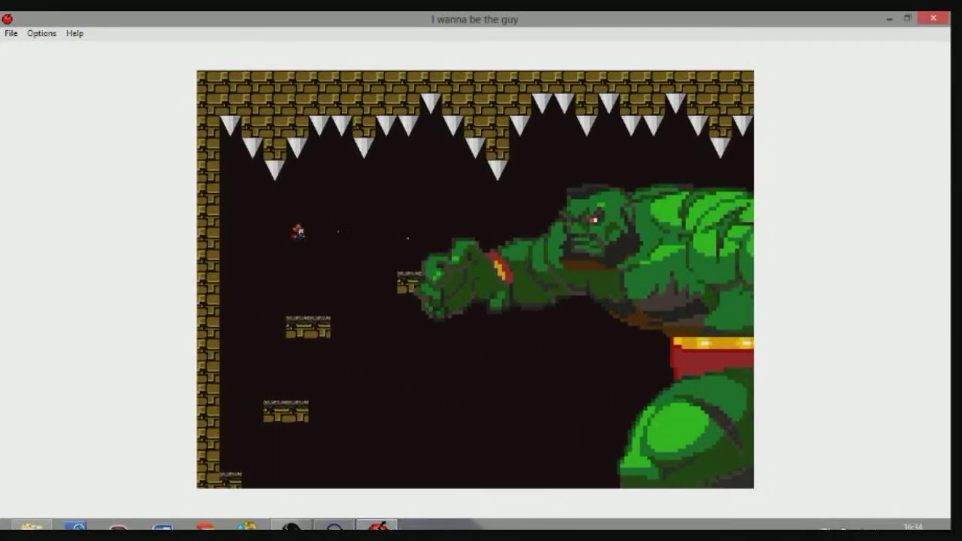
pyautogui.press('shift')
pyautogui.press('shift')
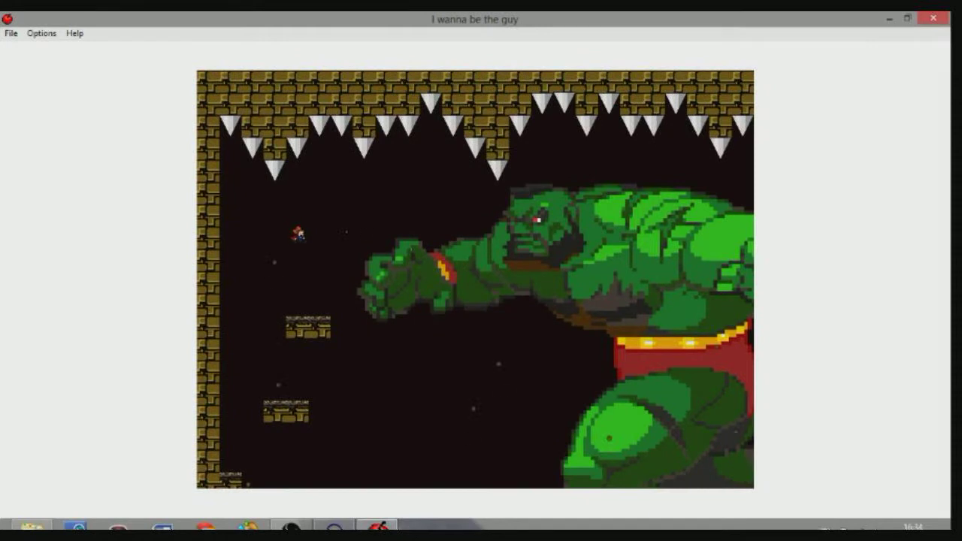
pyautogui.press('shift')
pyautogui.press('shift')
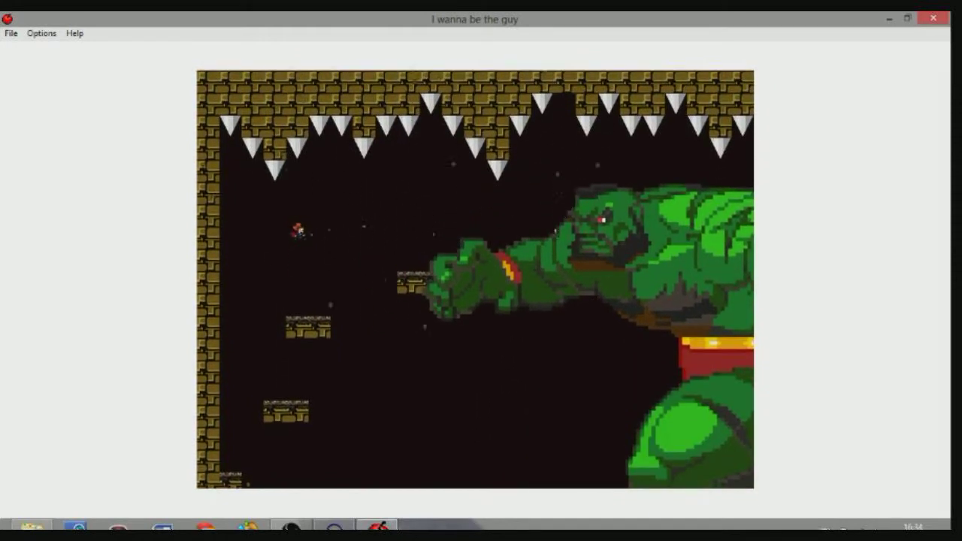
pyautogui.press('shift')
pyautogui.press('shift')
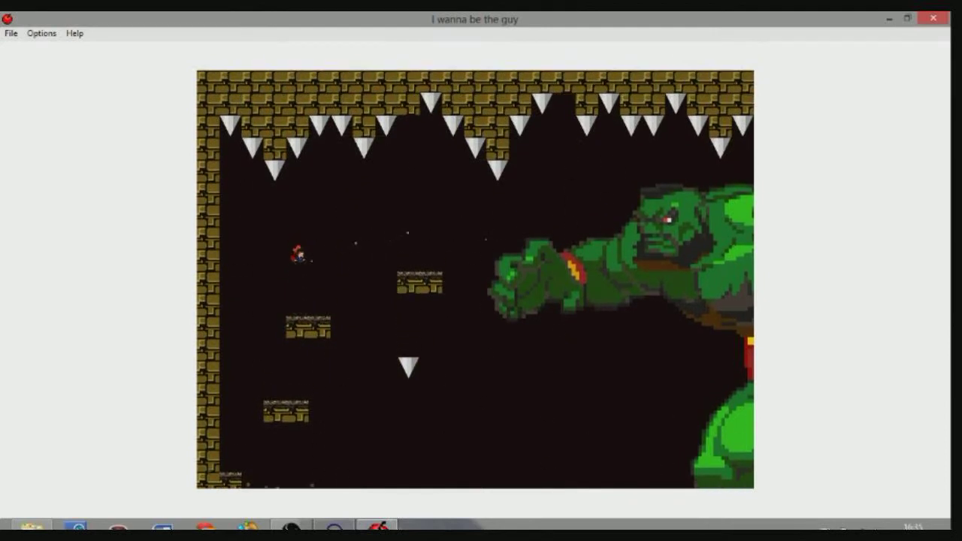
pyautogui.press('shift')
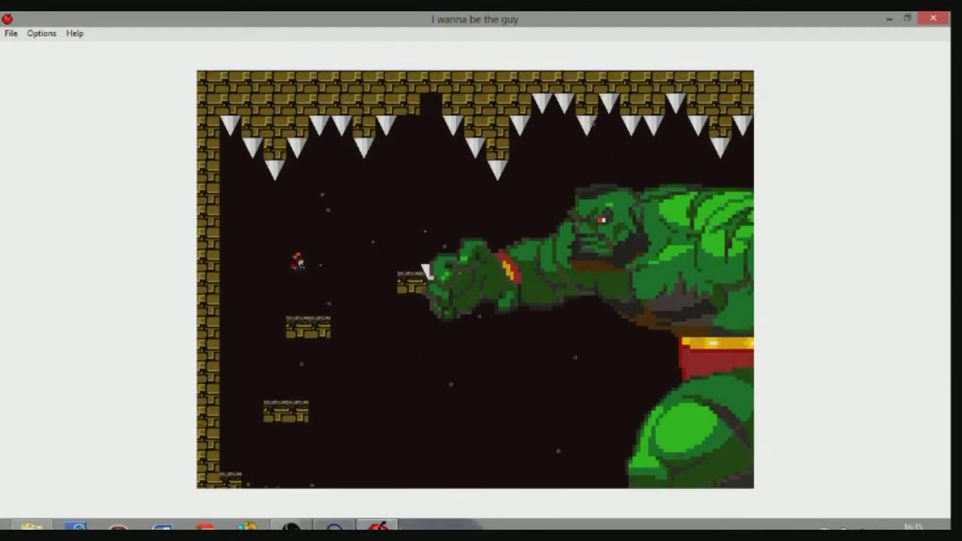
# Jump left from the blast onto a lower platform, then climb the higher ledge and hop to evade the lunge.
pyautogui.press('shift')
pyautogui.press('Left')
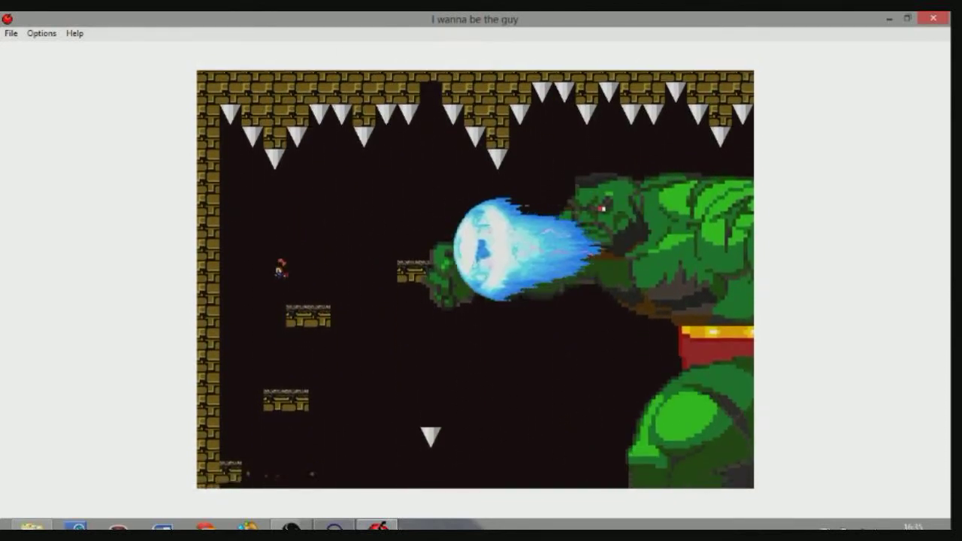
pyautogui.press('Left')
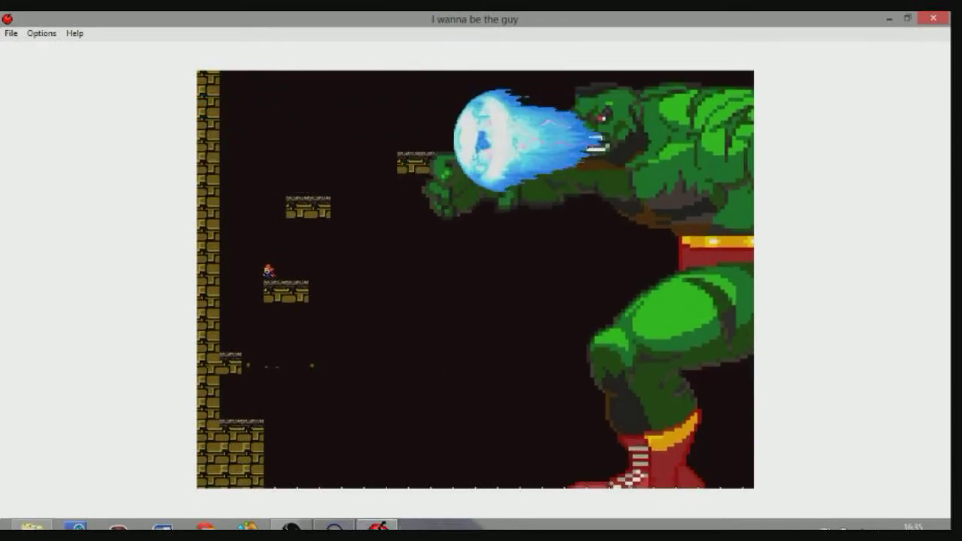
pyautogui.press('shift')
pyautogui.press('Right')
pyautogui.press('shift')
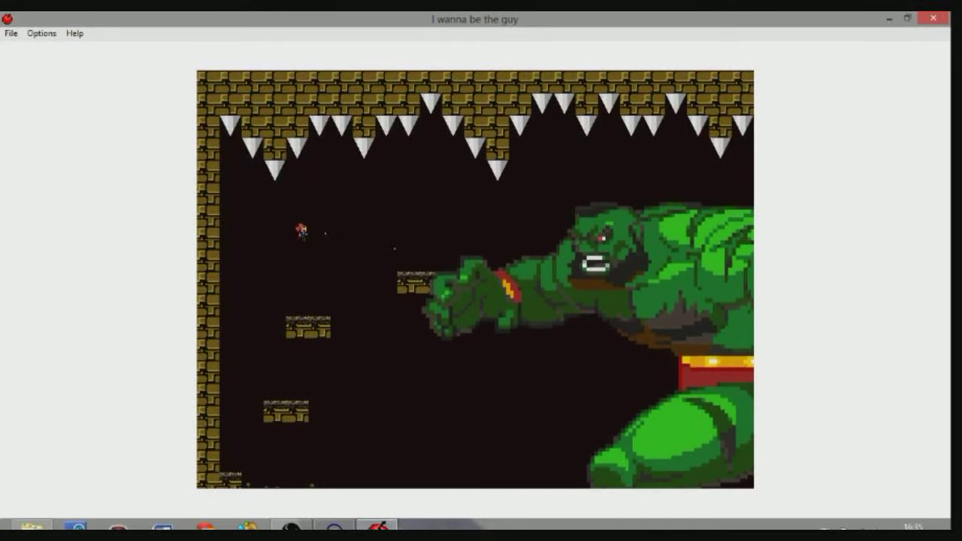
pyautogui.press('shift')
pyautogui.press('shift')
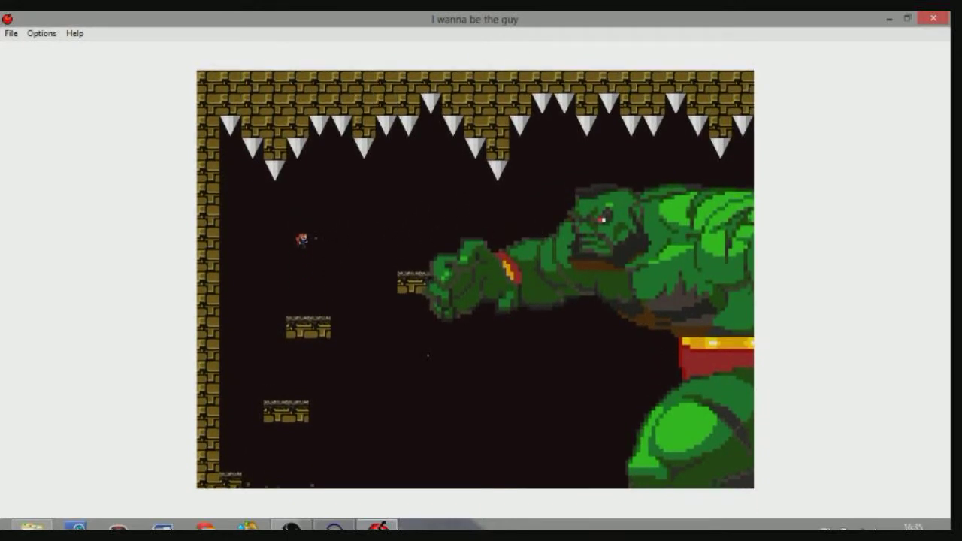
pyautogui.press('shift')
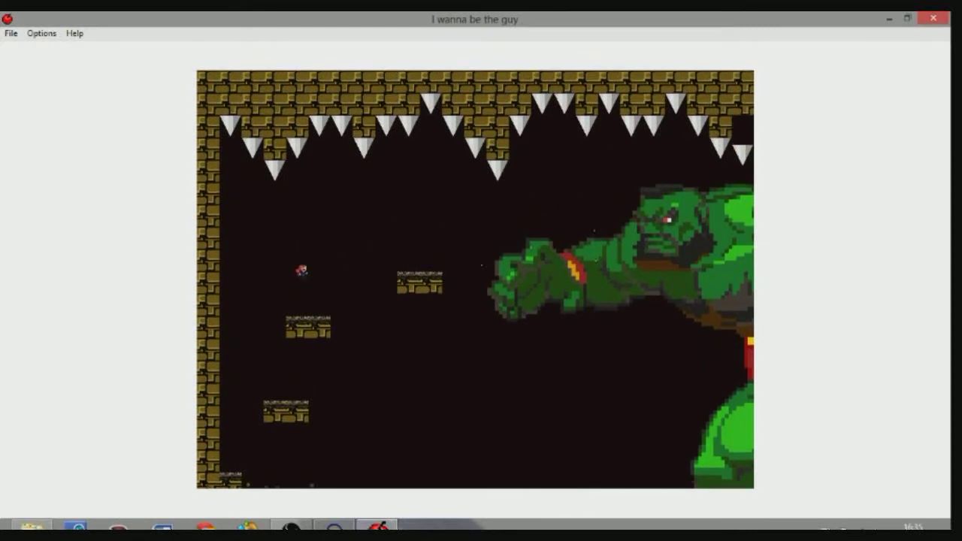
# Keep the Kid aloft above the dropping spikes, then descend to the lower left ledge.
pyautogui.press('shift')
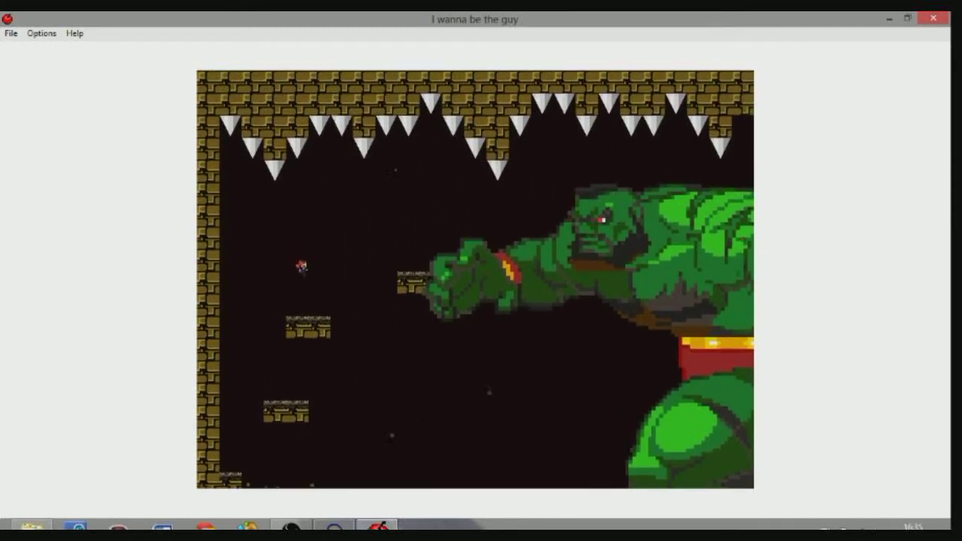
pyautogui.press('shift')
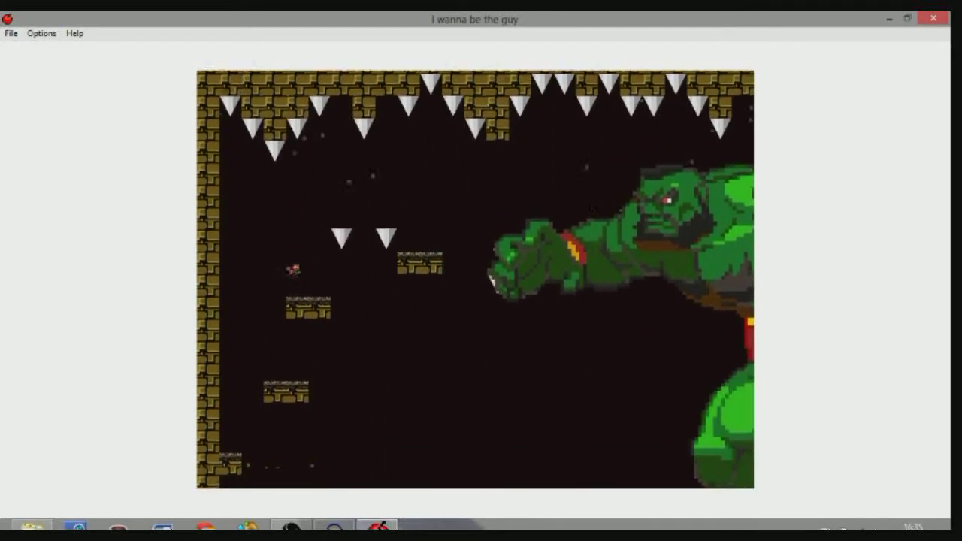
pyautogui.press('shift')
pyautogui.press('shift')
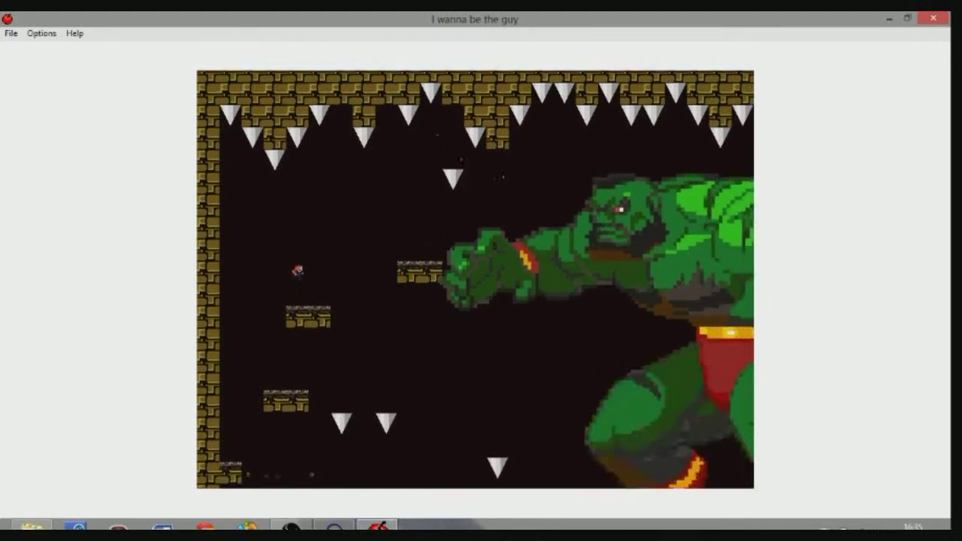
pyautogui.press('shift')
pyautogui.press('shift')
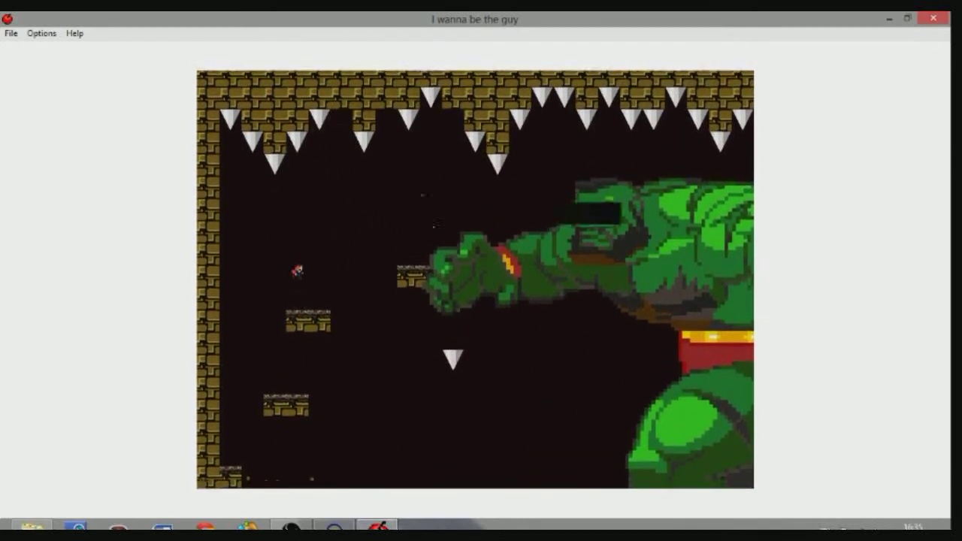
pyautogui.press('shift')
pyautogui.press('Left')
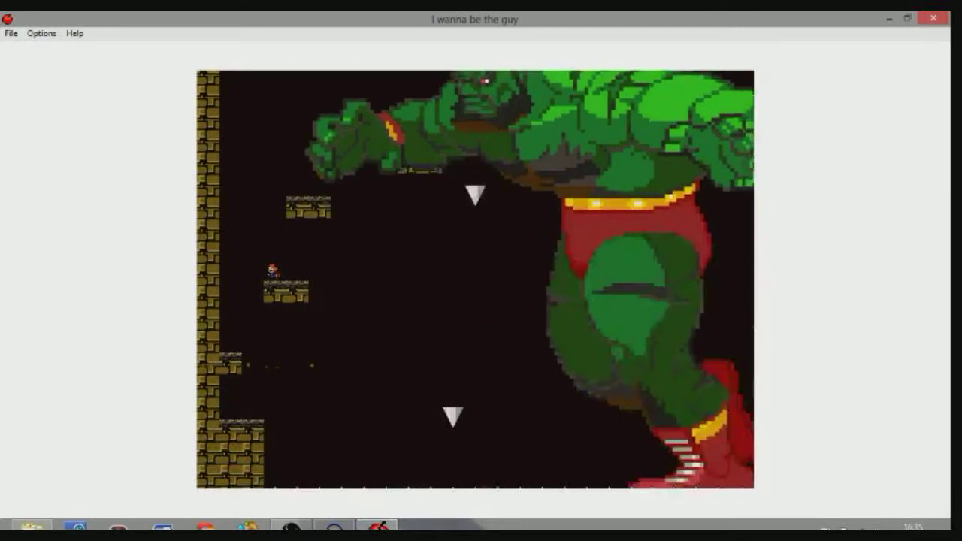
# Climb onto the higher ledge, hopping in place and leaping away from the boss.
pyautogui.press('shift')
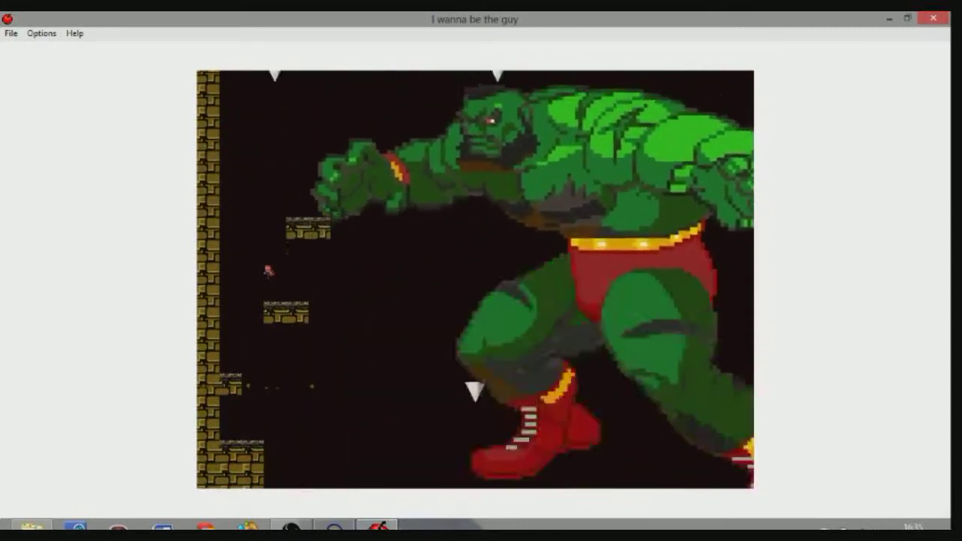
pyautogui.press('Right')
pyautogui.press('shift')
pyautogui.press('Right')
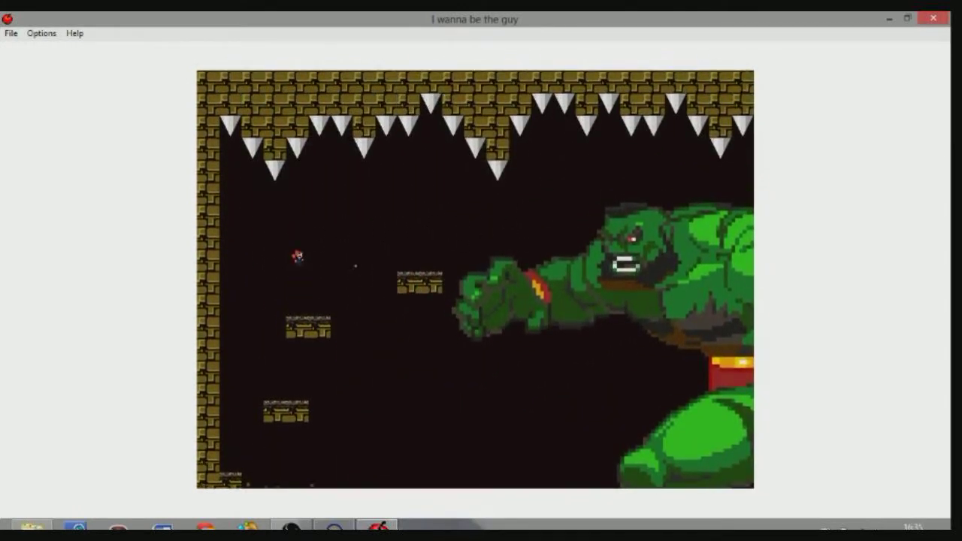
pyautogui.press('shift')
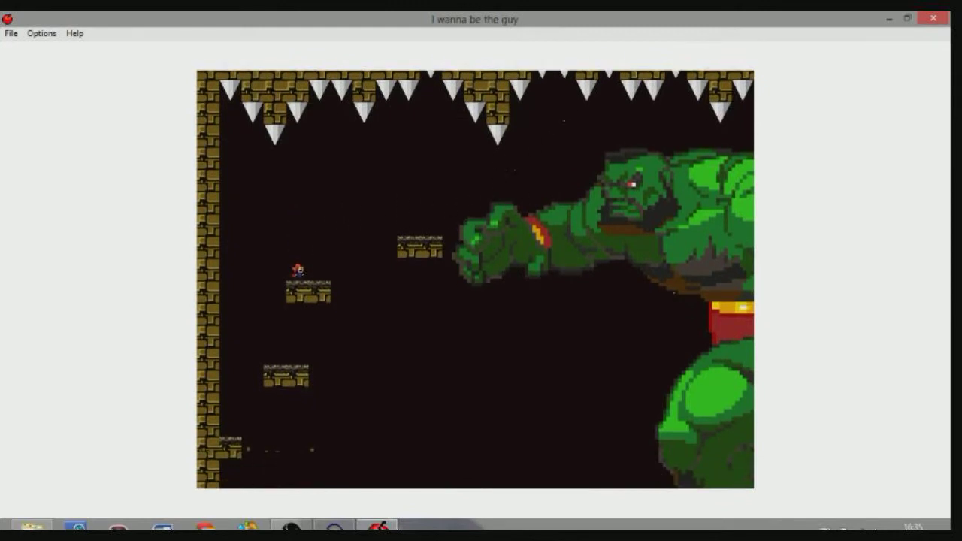
pyautogui.press('shift')
pyautogui.press('shift')
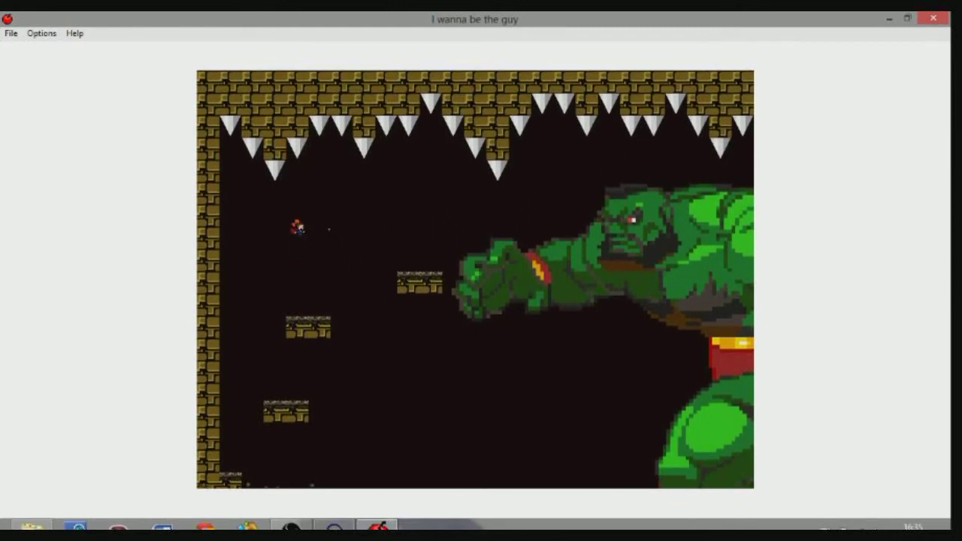
pyautogui.press('shift')
pyautogui.press('shift')
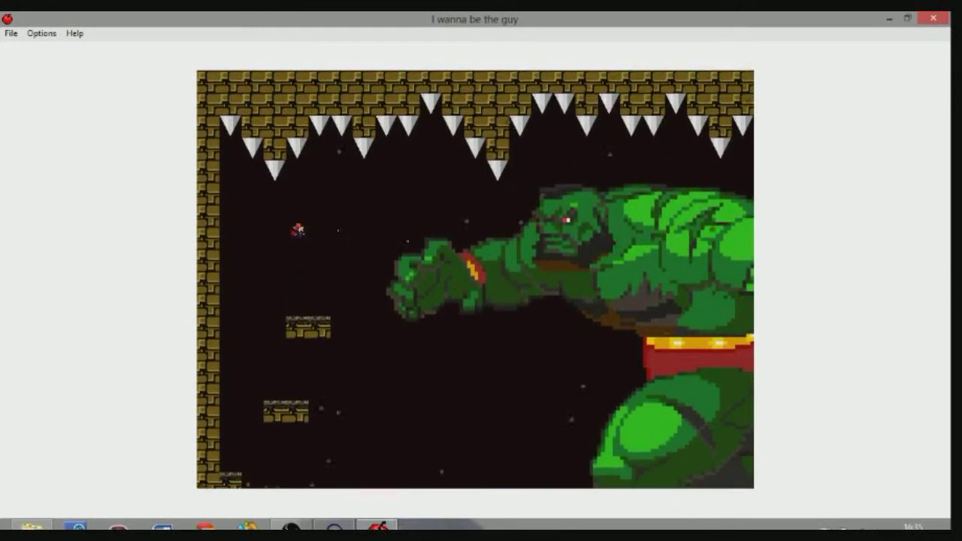
pyautogui.press('shift')
pyautogui.press('shift')
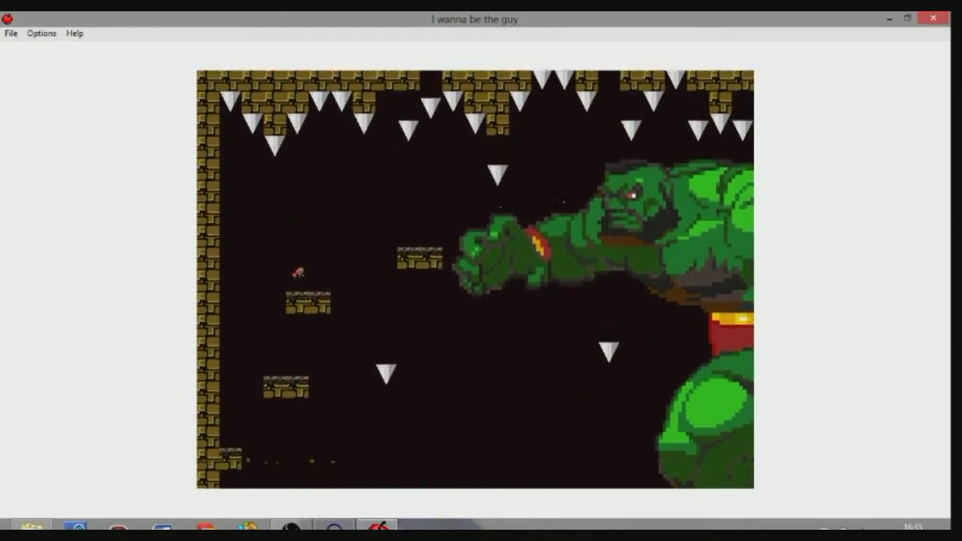
# Hover above the ledge to avoid spikes, then land on the ledge to the right as the stage scrolls.
pyautogui.press('shift')
pyautogui.press('shift')
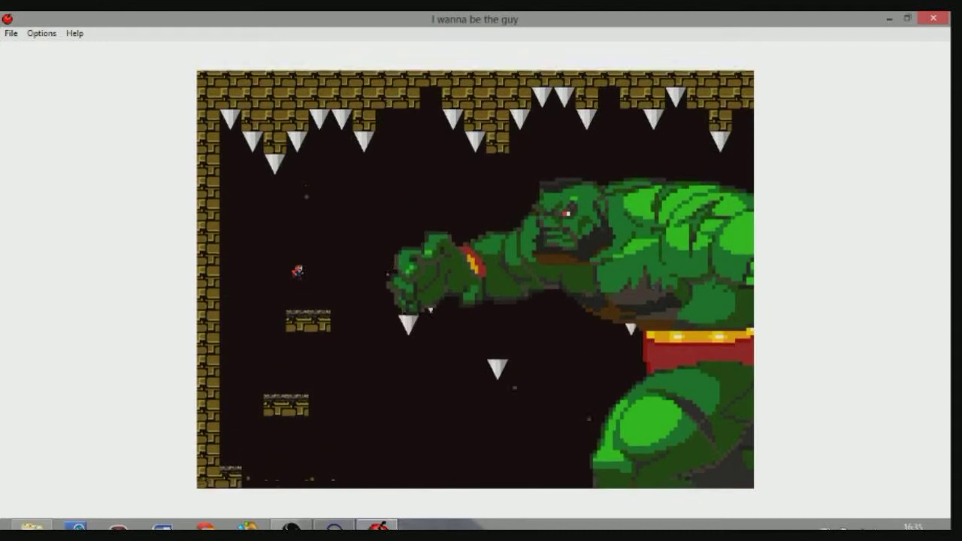
pyautogui.press('shift')
pyautogui.press('shift')
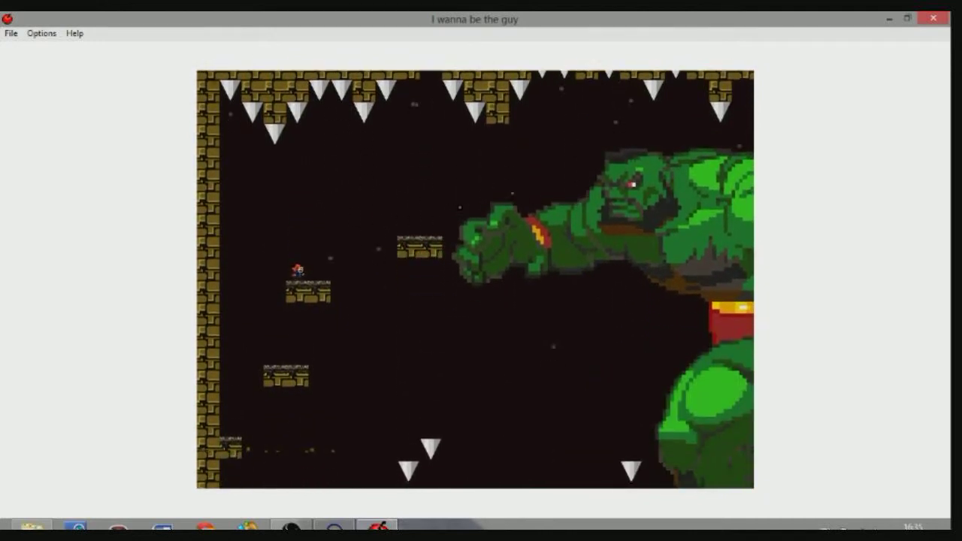
pyautogui.press('shift')
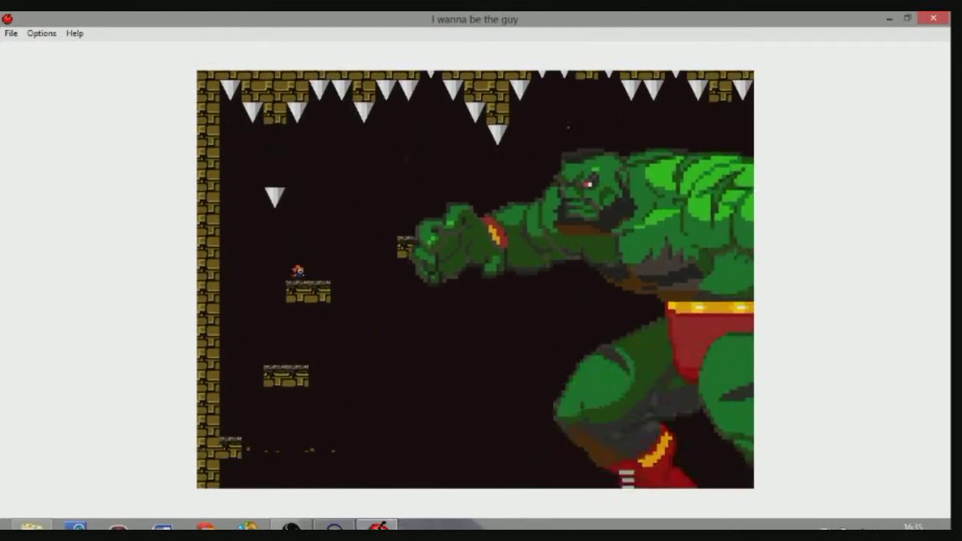
pyautogui.press('Right')
pyautogui.press('shift')
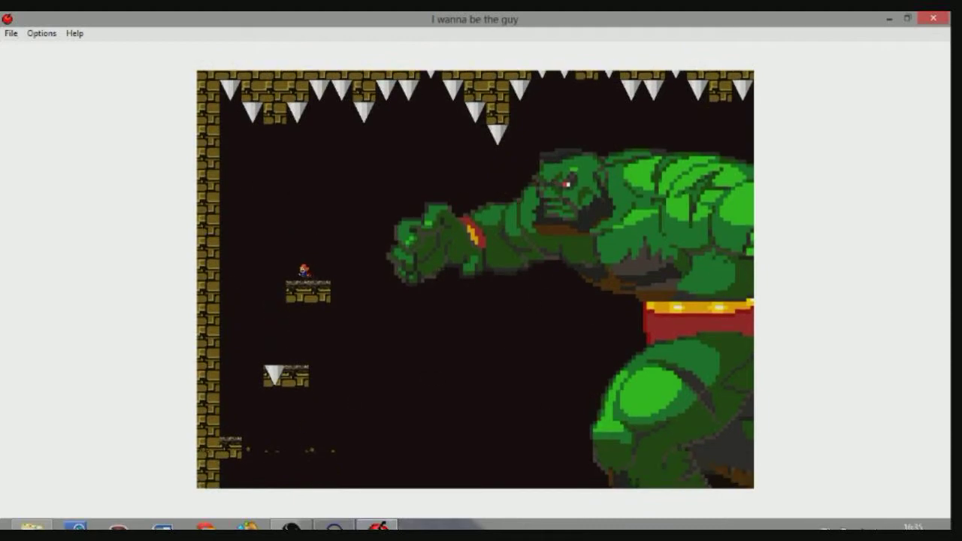
# Drop to the lower ledge, jump right onto another ledge, and fire a shot at the boss.
pyautogui.press('Left')
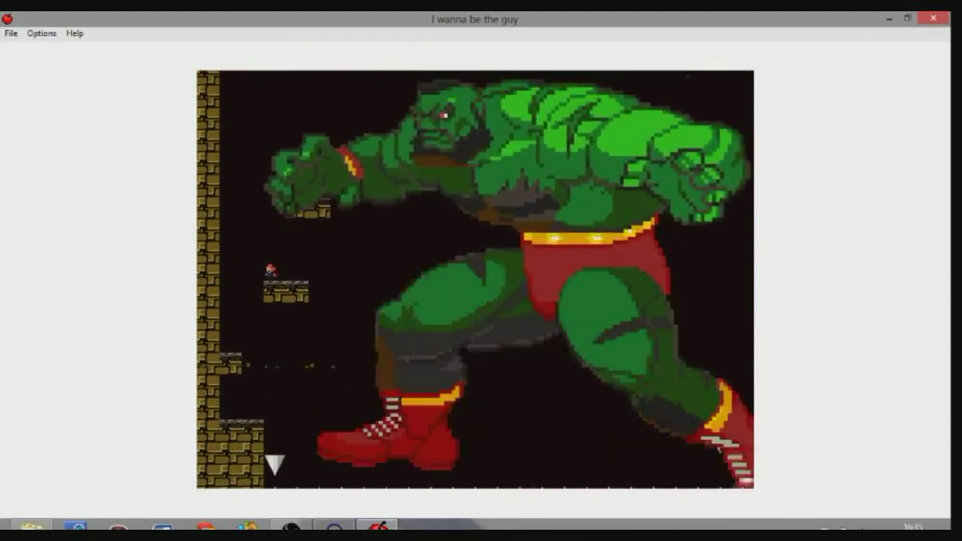
pyautogui.press('shift')
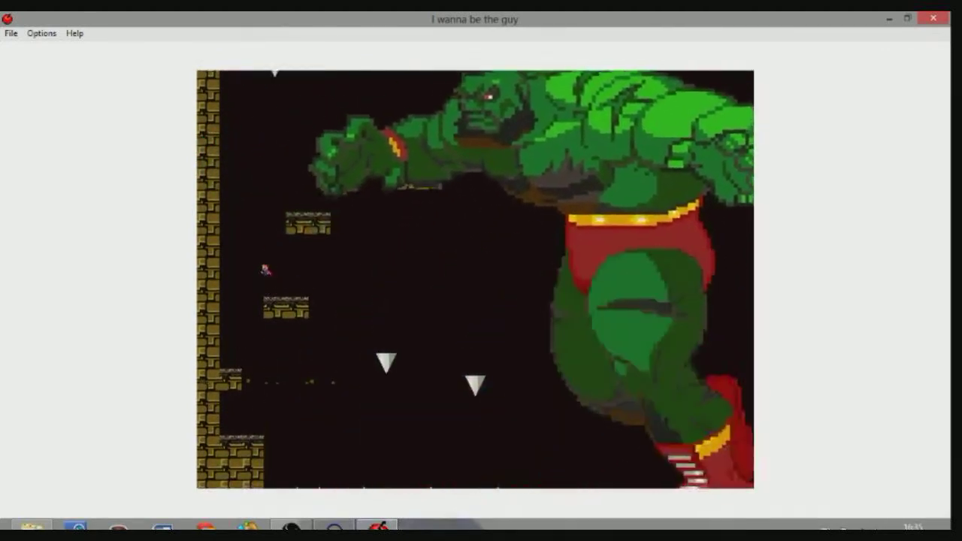
pyautogui.press('shift')
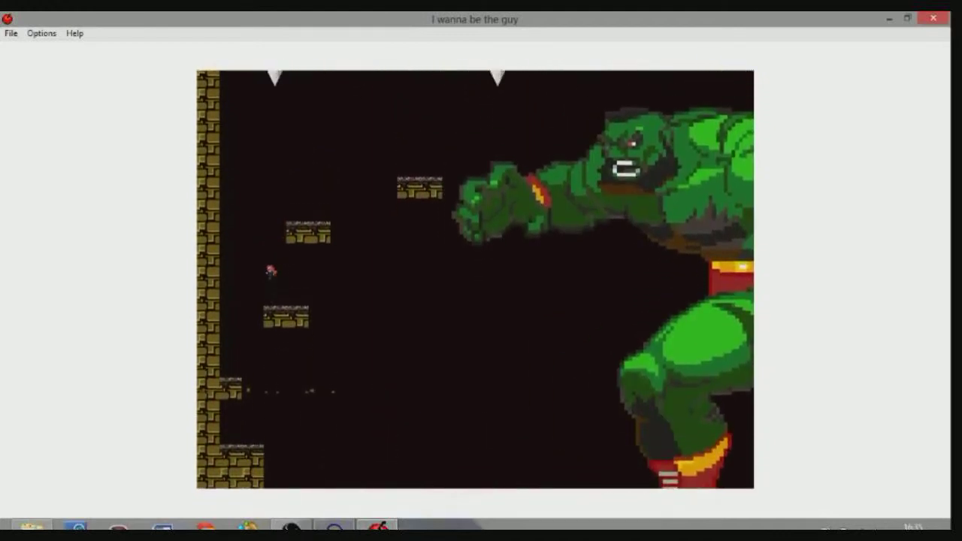
pyautogui.press('Right')
pyautogui.press('shift')
pyautogui.press('z')
pyautogui.press('z')
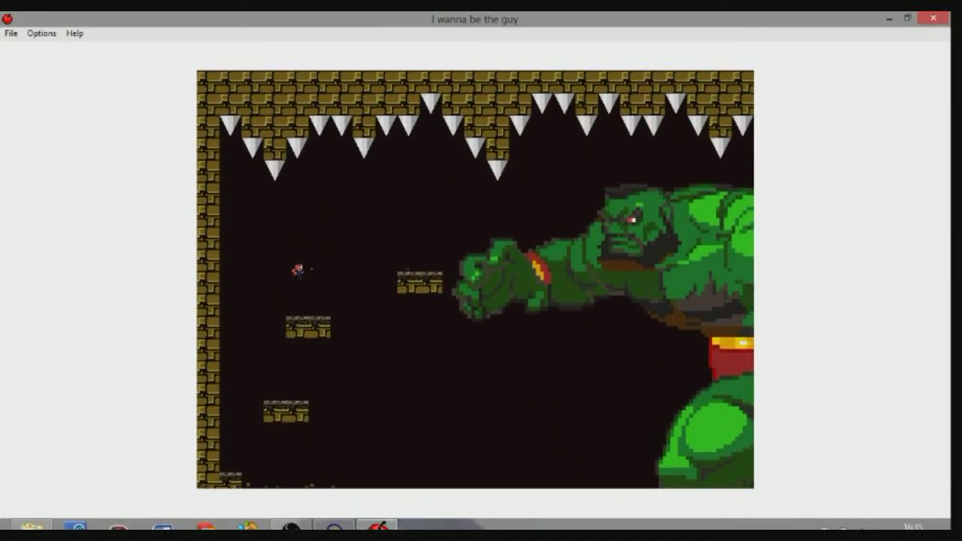
# Keep jumping on the left ledge to dodge the boss's slide and the falling spikes.
pyautogui.press('shift')
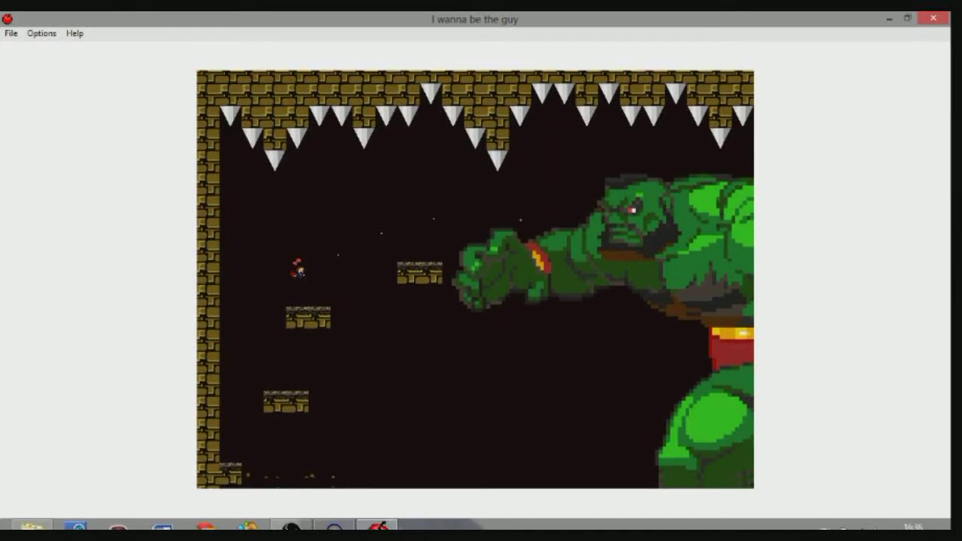
pyautogui.press('shift')
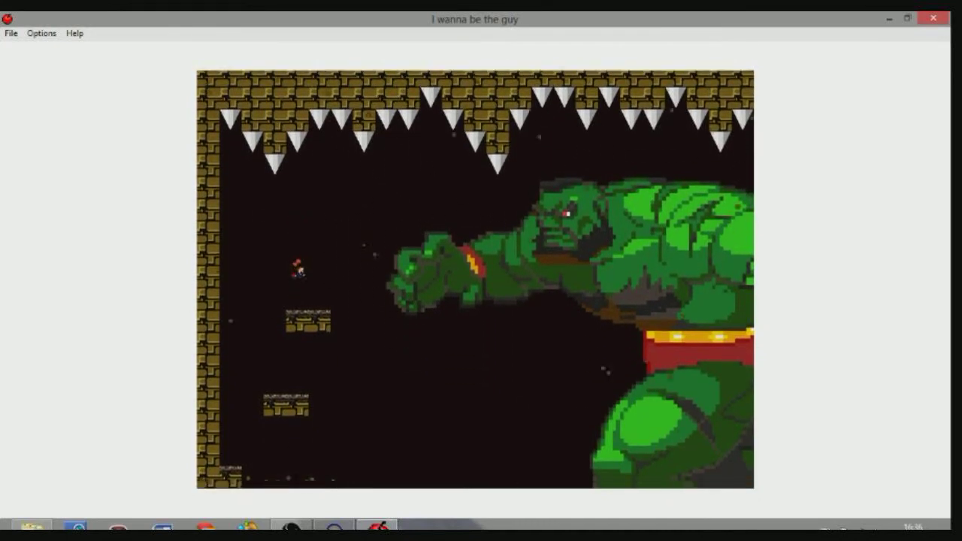
pyautogui.press('shift')
pyautogui.press('shift')
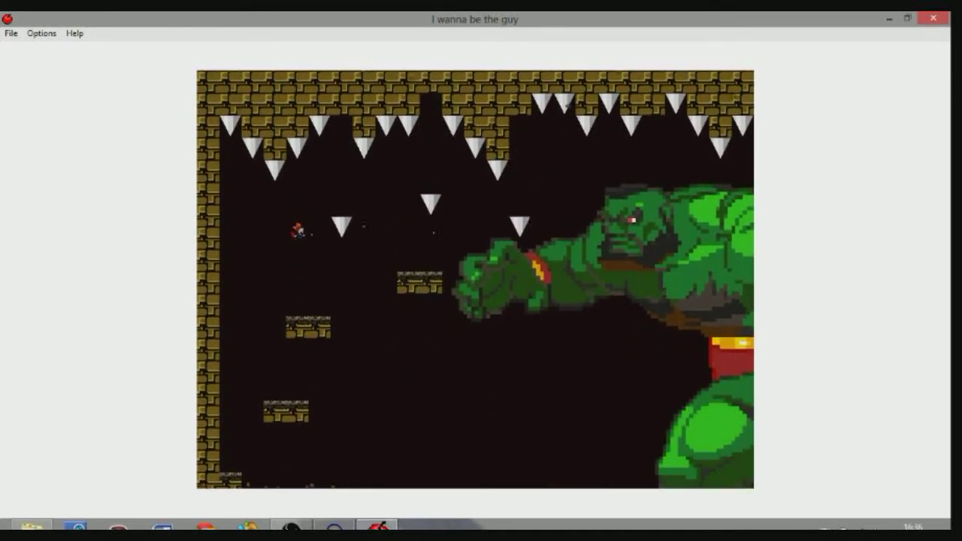
pyautogui.press('shift')
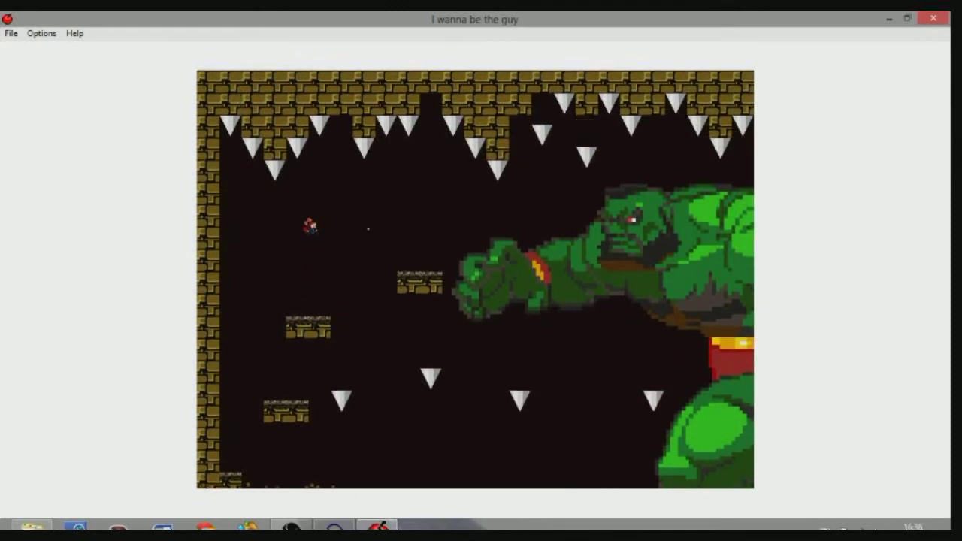
pyautogui.press('shift')
pyautogui.press('shift')
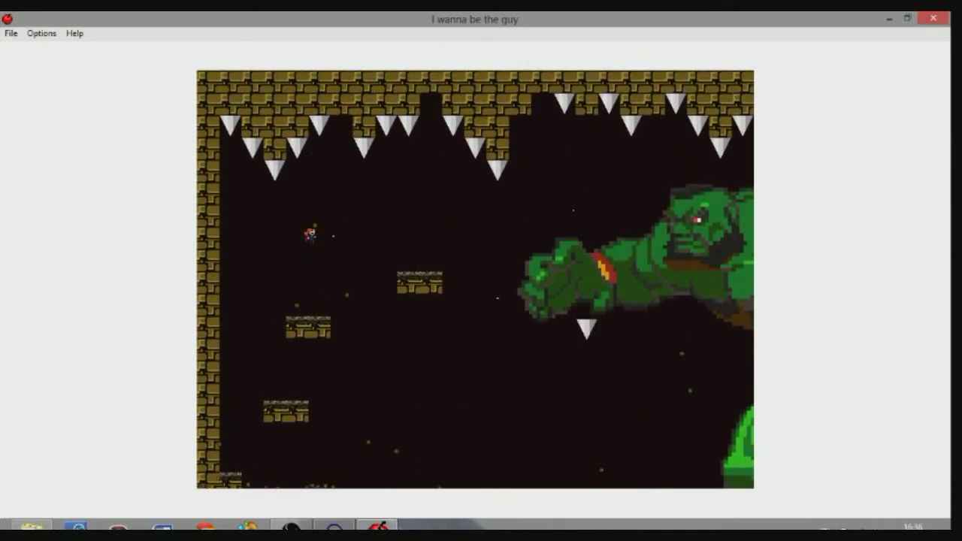
pyautogui.press('shift')
pyautogui.press('shift')
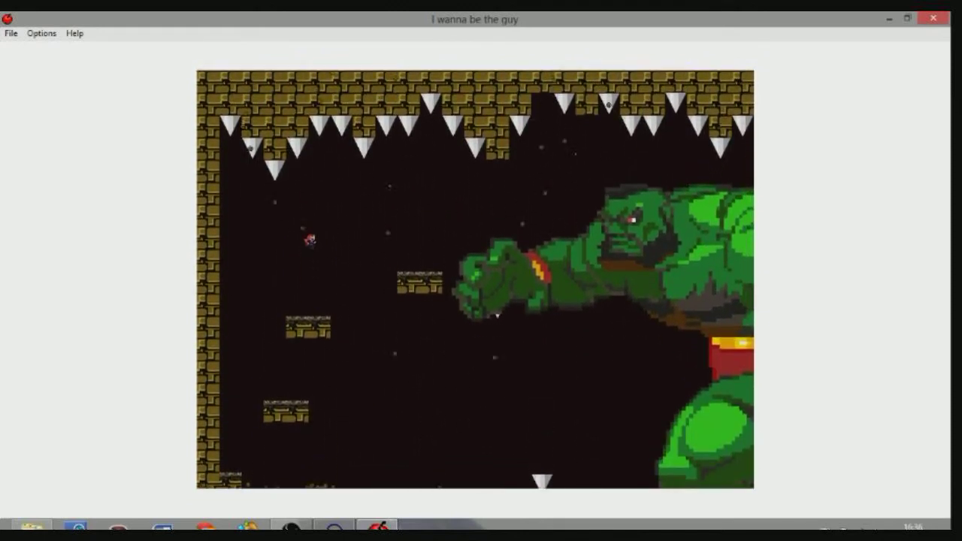
pyautogui.press('shift')
pyautogui.press('shift')
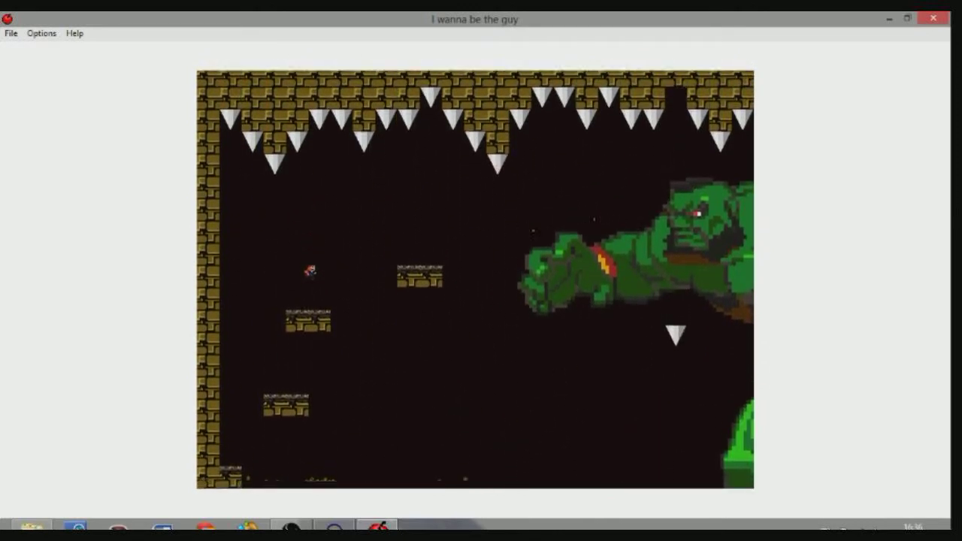
# Jump clear of the boss's lunges, drop onto the left ledge, then Alt+Tab back from Audacity.
pyautogui.press('shift')
pyautogui.press('shift')
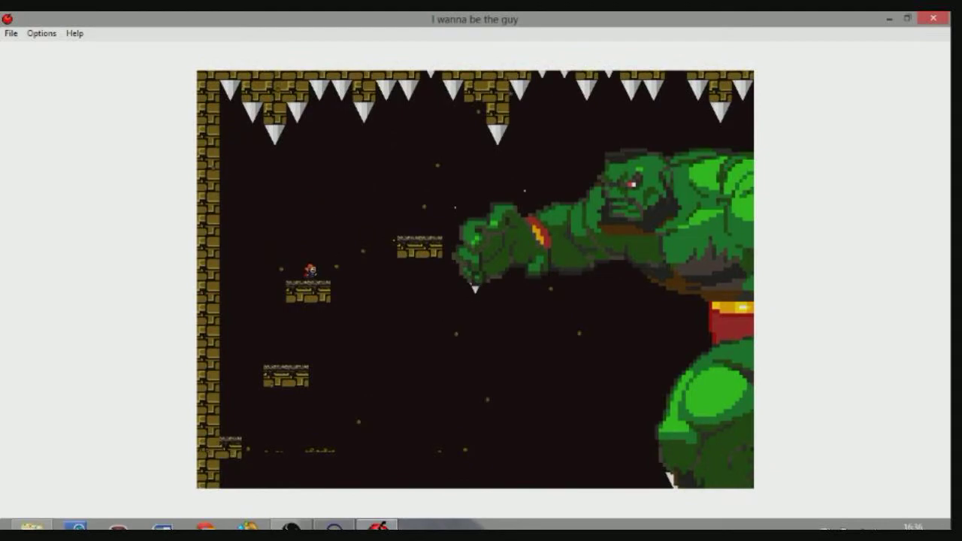
pyautogui.press('shift')
pyautogui.press('shift')
pyautogui.press('Left')
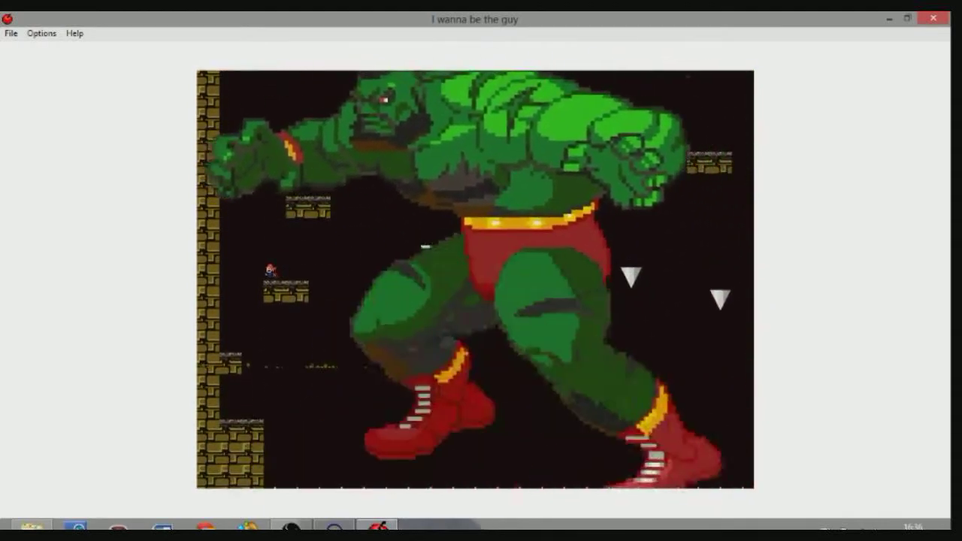
pyautogui.press('shift')
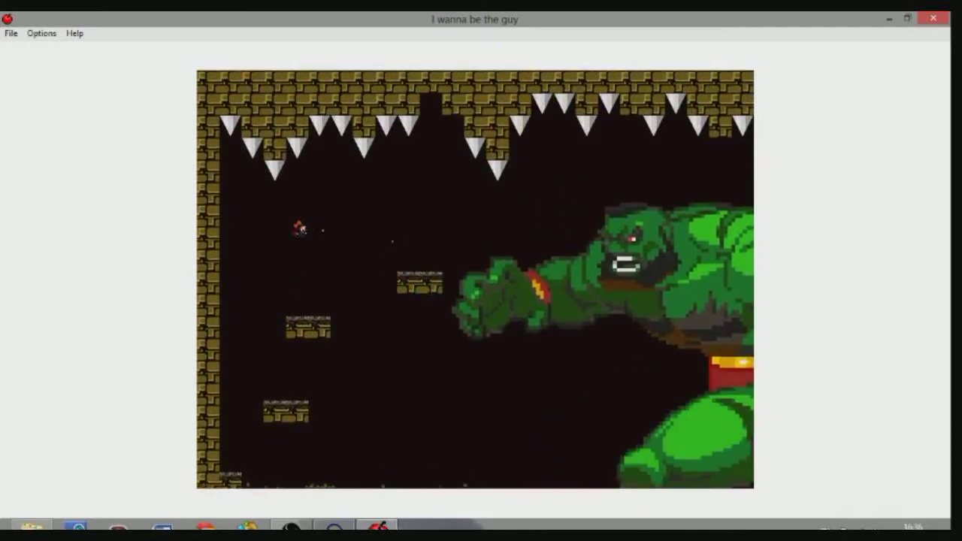
pyautogui.press('shift')
pyautogui.press('shift')
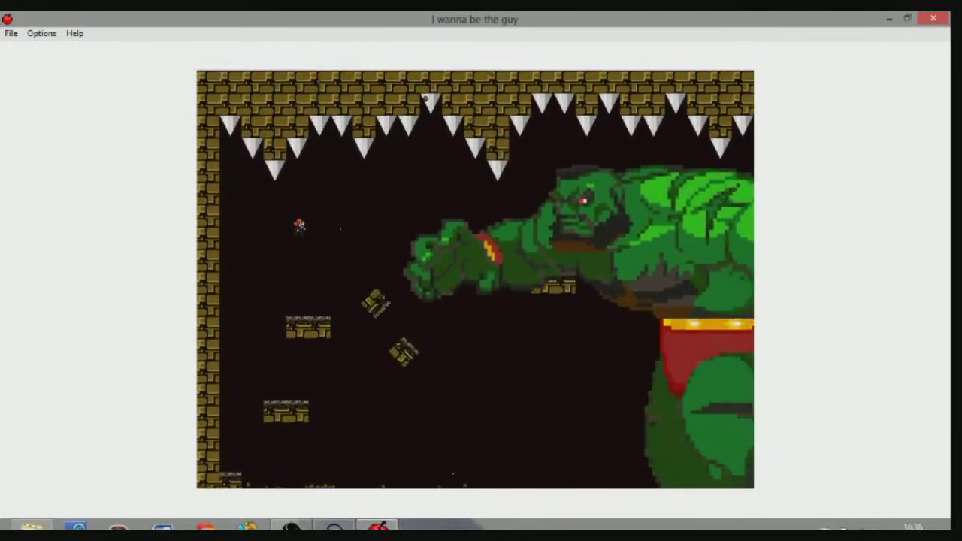
pyautogui.press('shift')
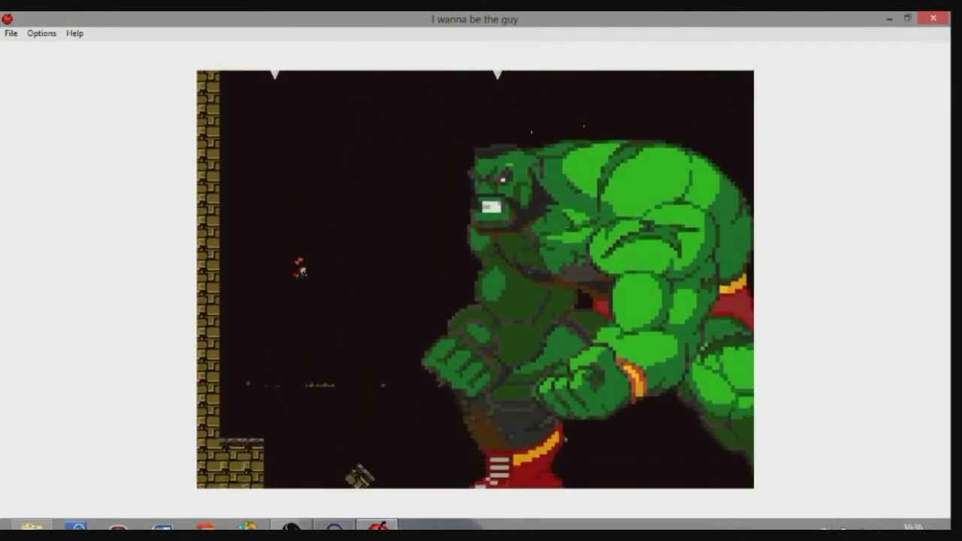
pyautogui.press('Left')
pyautogui.press('shift')
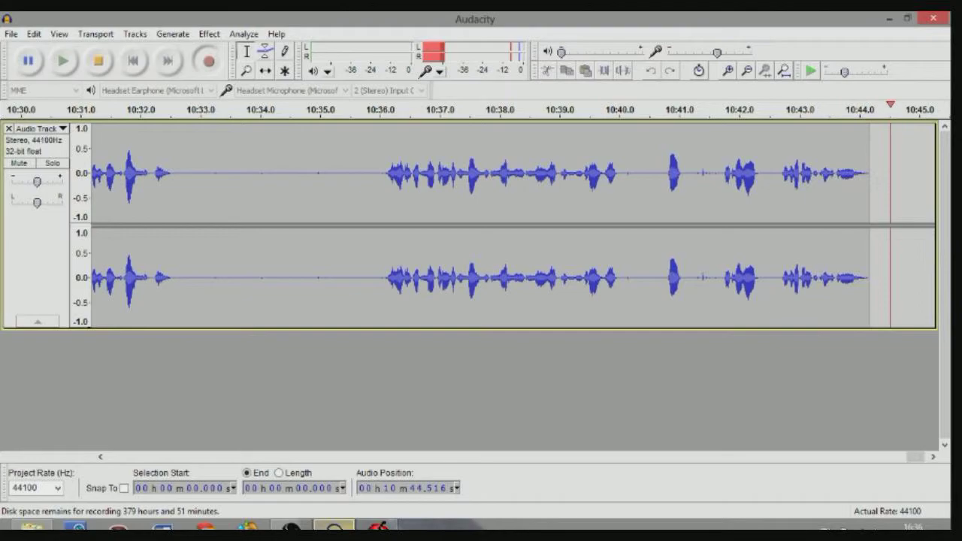
pyautogui.hotkey('alt', 'Tab')
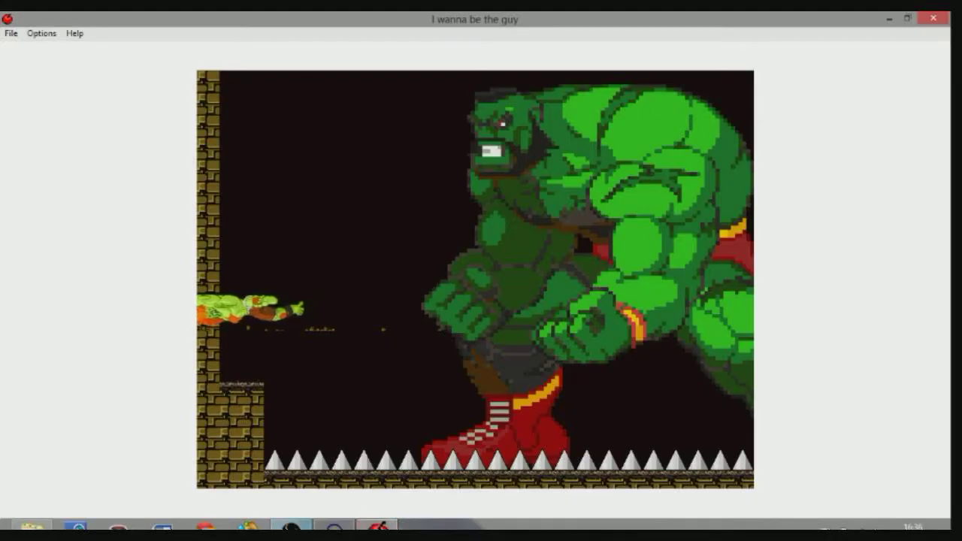
# Enter the spiked boss room and shoot the green boss with Z until it dies.
pyautogui.press('r')
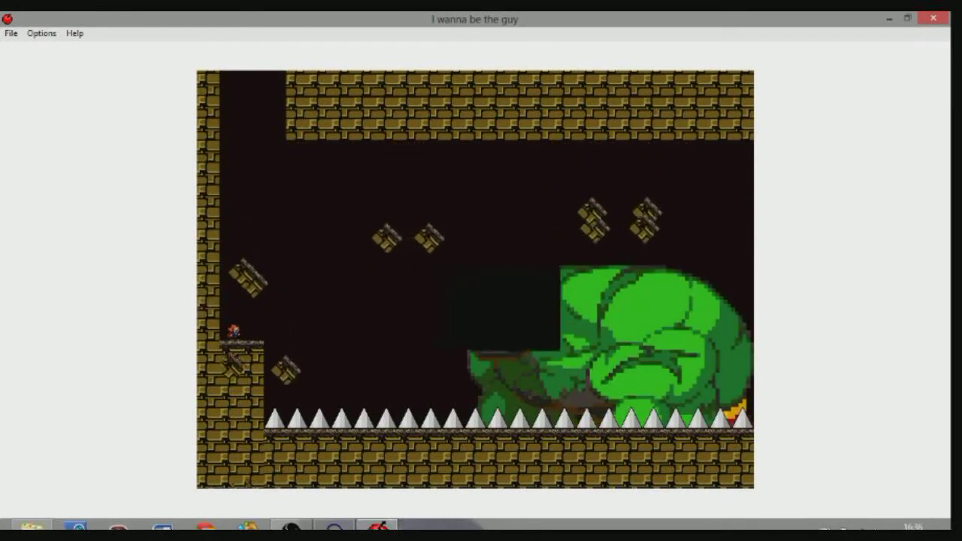
pyautogui.press('Right')
pyautogui.press('z')
pyautogui.press('z')
pyautogui.press('Right')
pyautogui.press('z')
pyautogui.press('z')
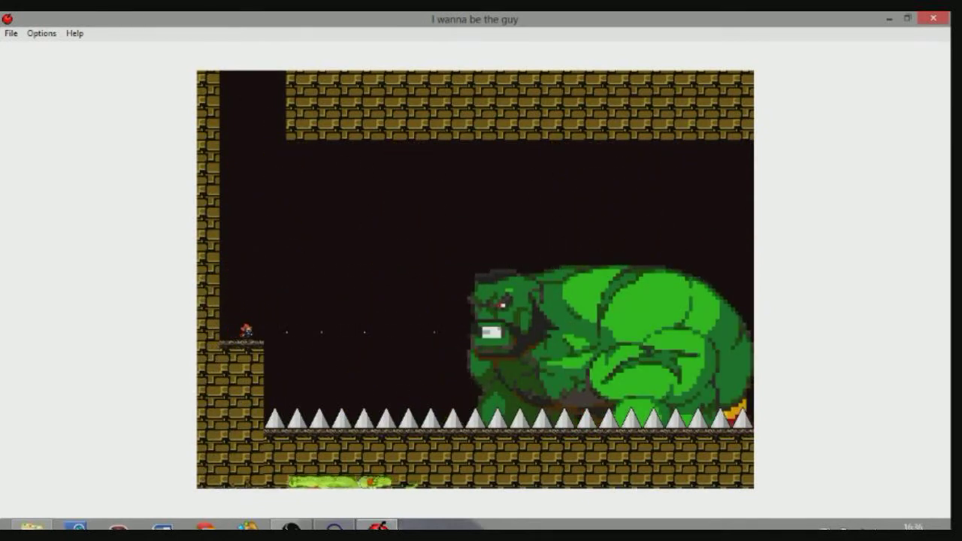
pyautogui.press('z')
pyautogui.press('z')
pyautogui.press('z')
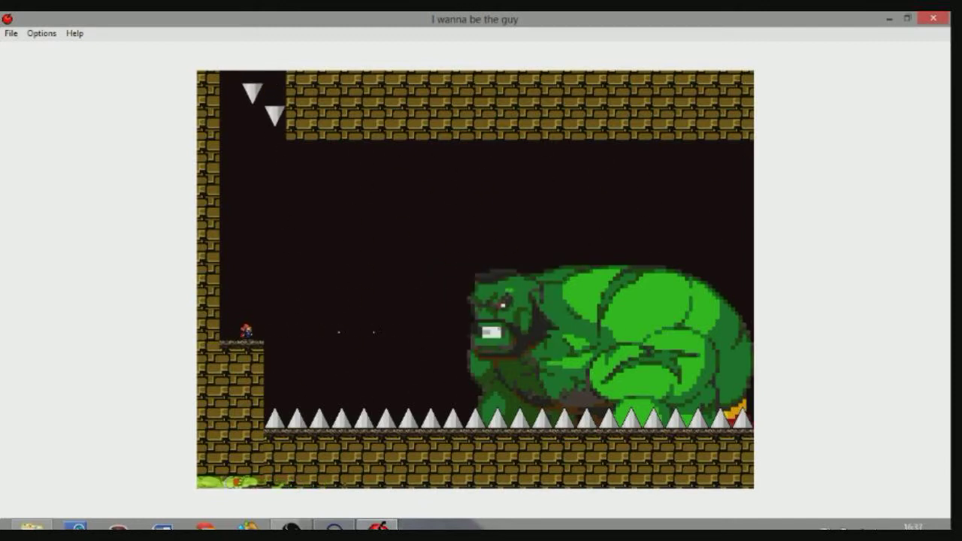
pyautogui.press('Left')
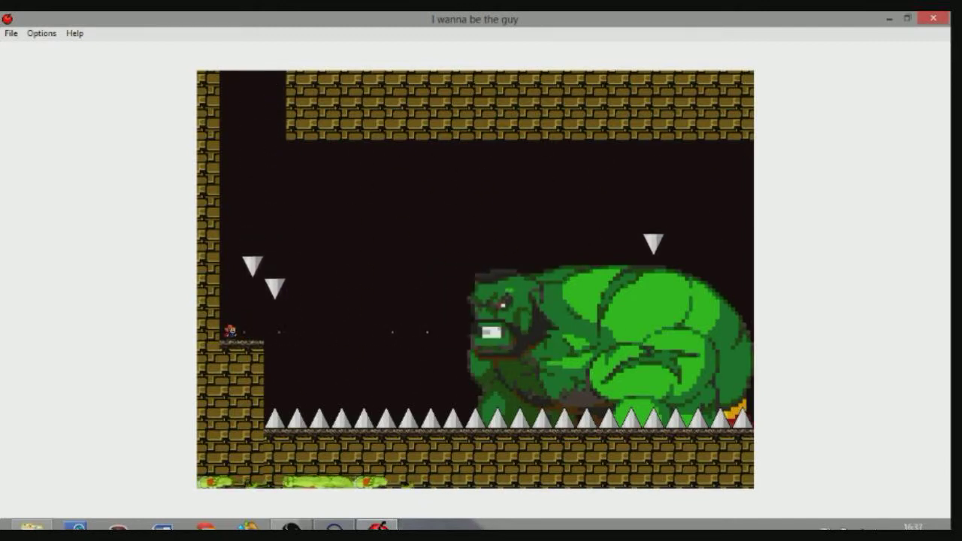
pyautogui.press('Right')
pyautogui.press('z')
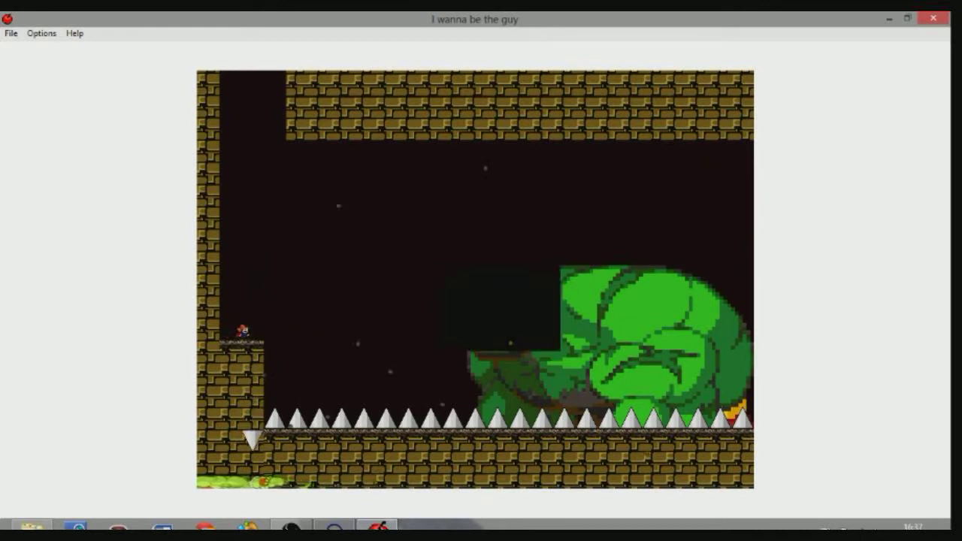
pyautogui.press('z')
pyautogui.press('z')
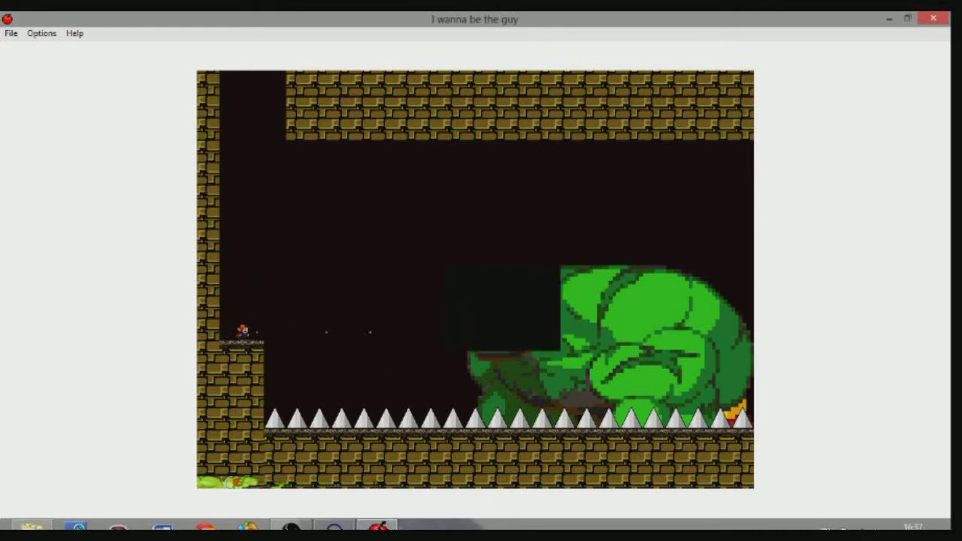
pyautogui.press('z')
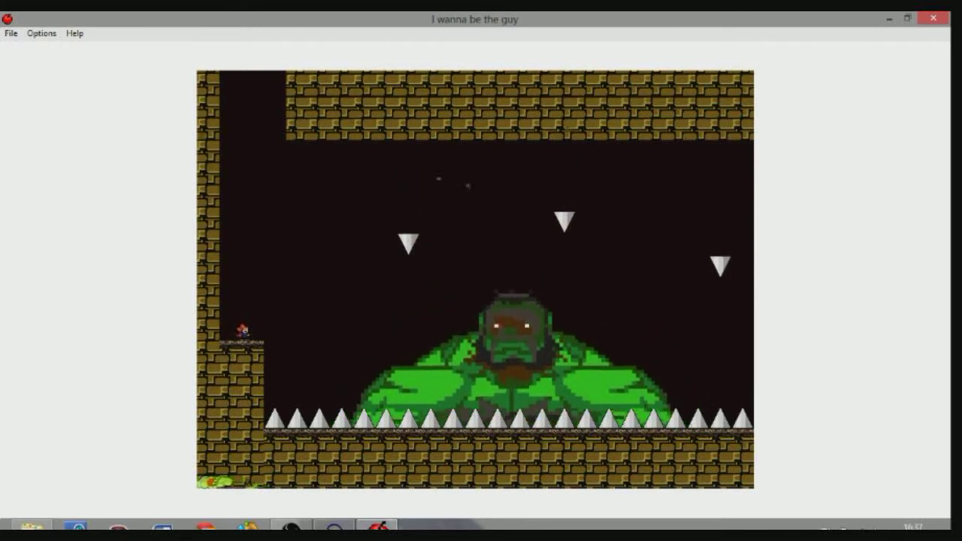
# Jump past the falling spikes and fire, then run right through the corridor to the red save orb.
pyautogui.press('shift')
pyautogui.press('Right')
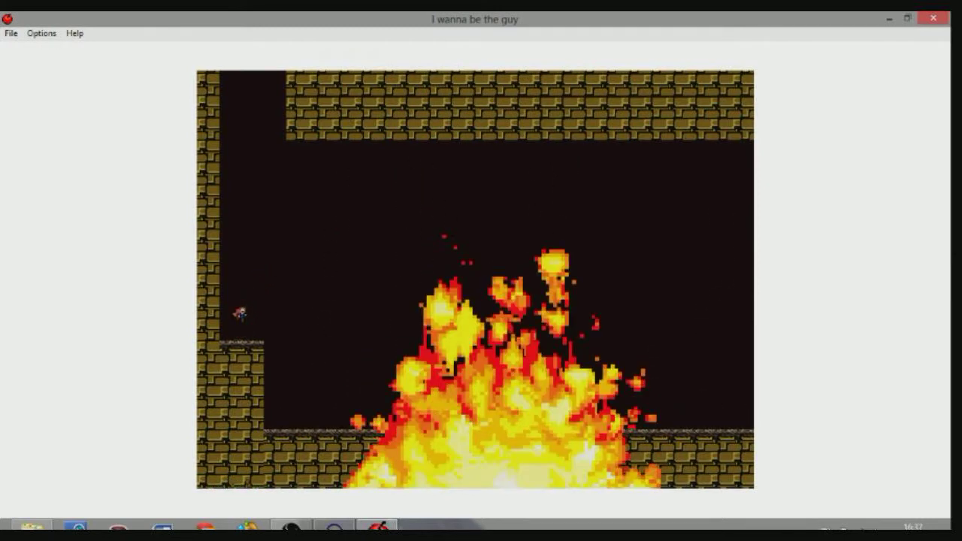
pyautogui.press('shift')
pyautogui.press('Right')
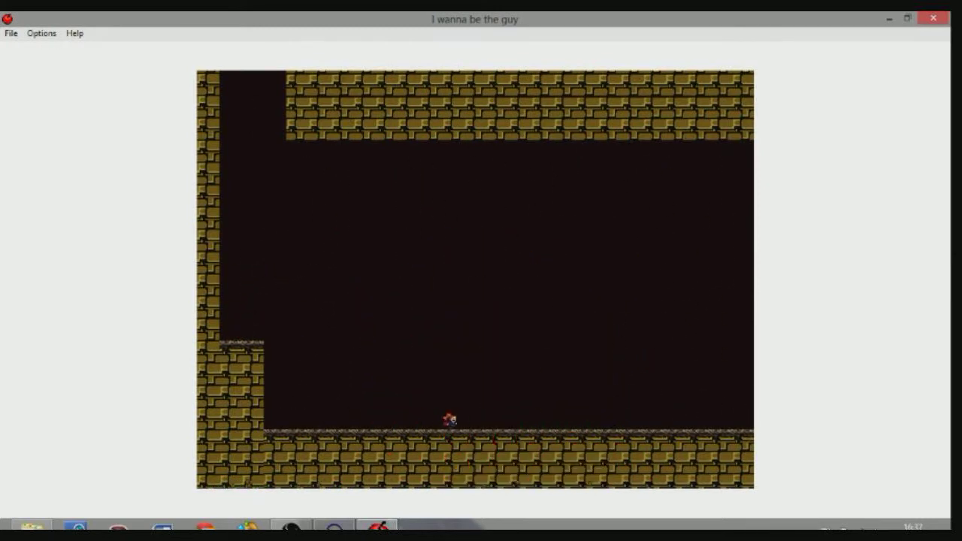
pyautogui.press('Right')
pyautogui.press('shift')
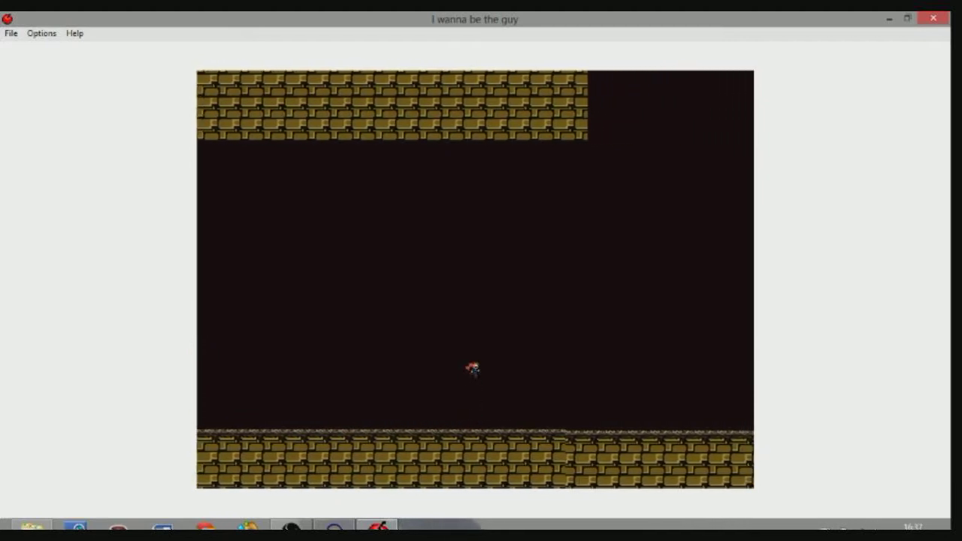
pyautogui.press('Right')
pyautogui.press('shift')
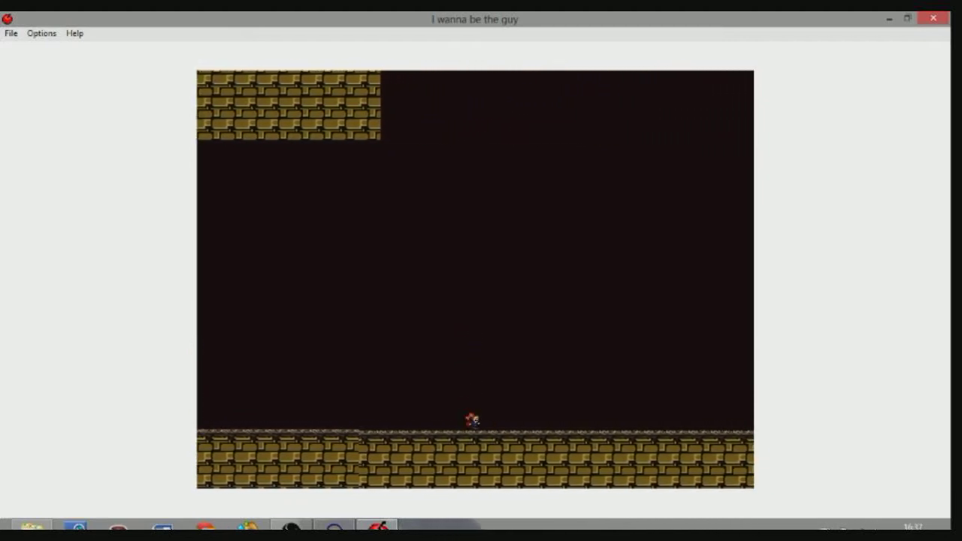
pyautogui.press('Right')
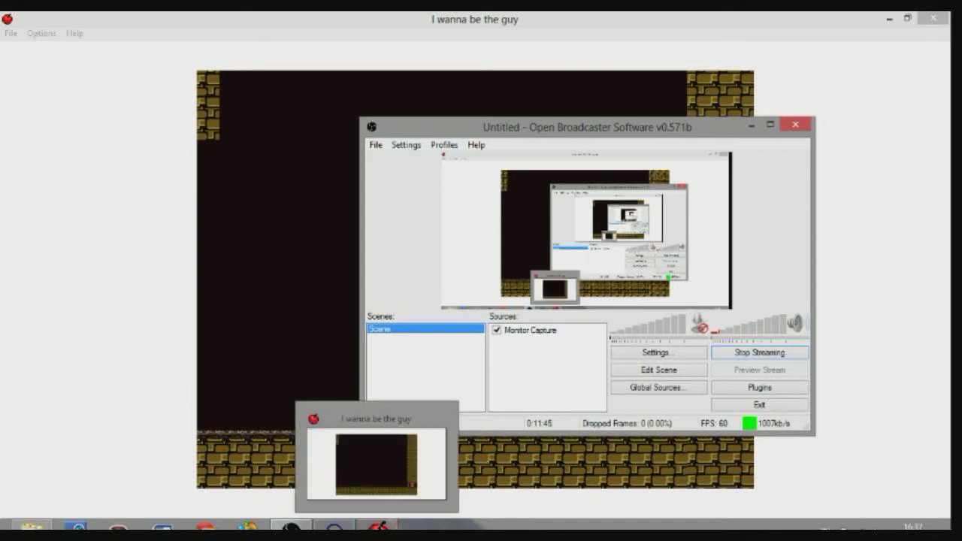
# Glance at the Audacity recording and the OBS stream from the taskbar, then return to the game.
pyautogui.click(379, 527)
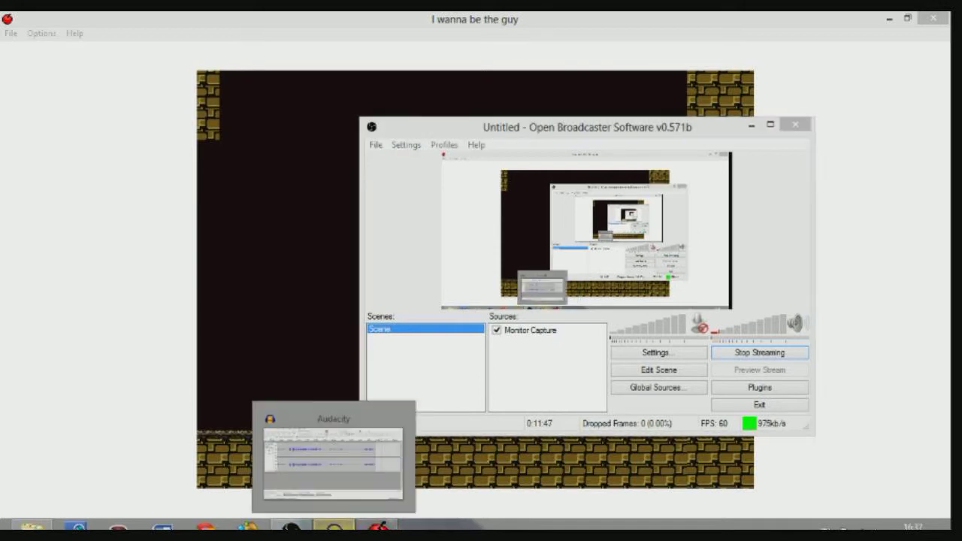
pyautogui.click(334, 527)
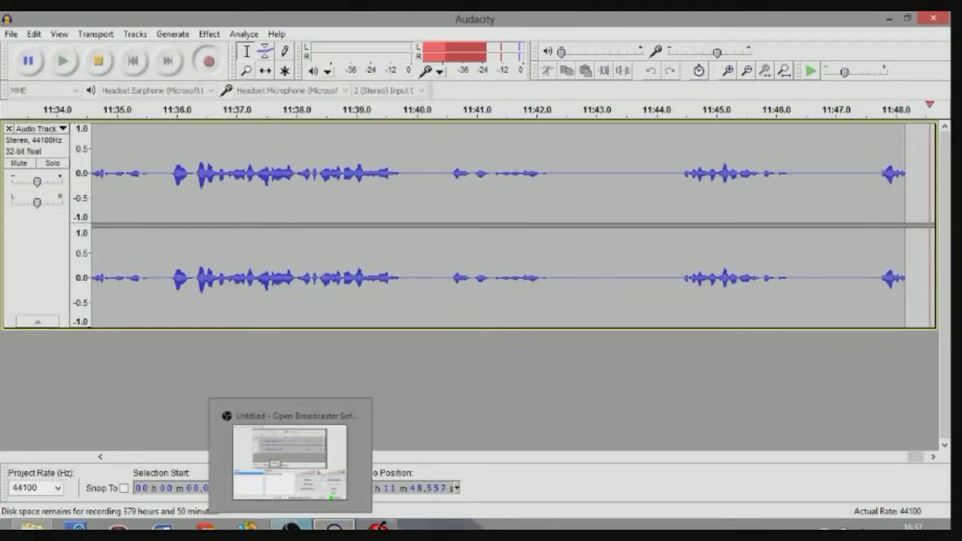
pyautogui.click(292, 527)
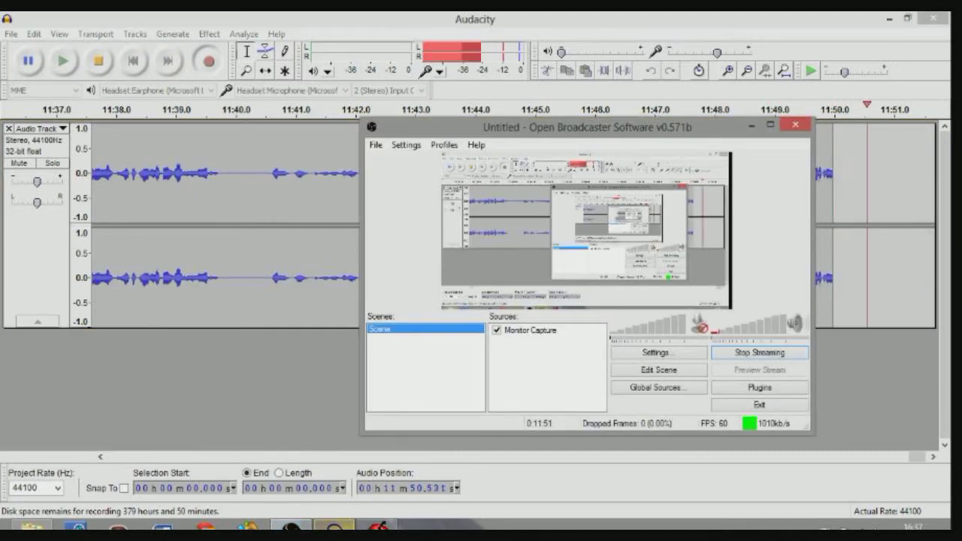
pyautogui.click(380, 528)
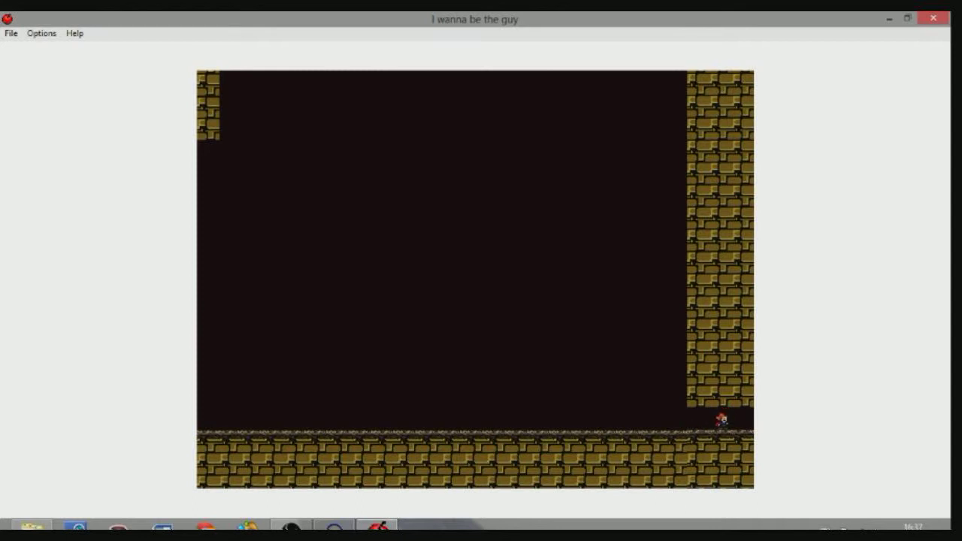
# Walk into the next room, jump the flying enemies, and land on the top-right block.
pyautogui.press('Right')
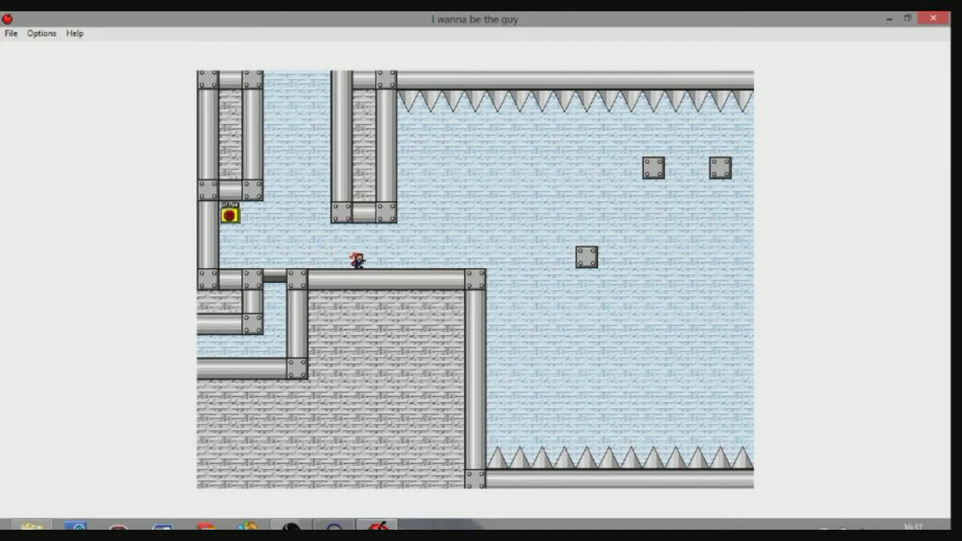
pyautogui.press('Right')
pyautogui.press('shift')
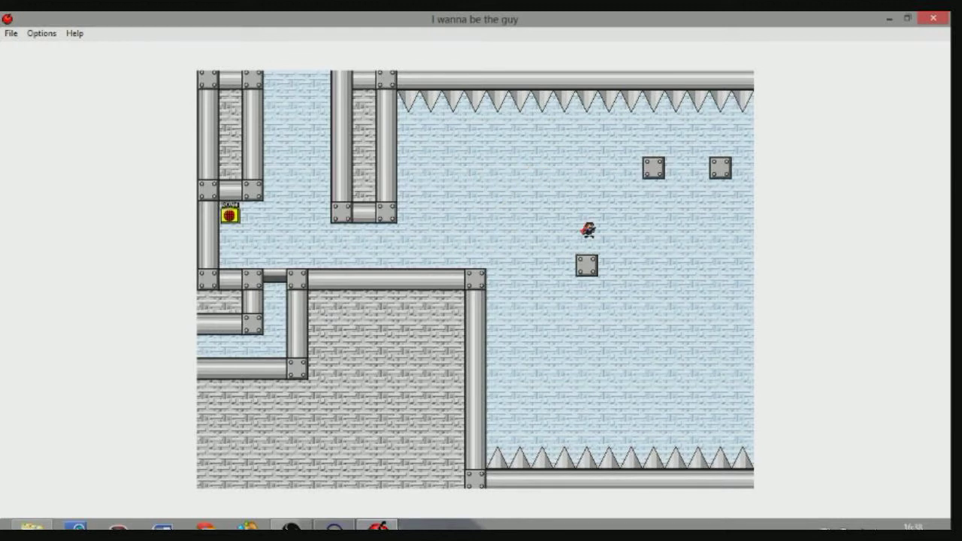
pyautogui.press('Right')
pyautogui.press('shift')
pyautogui.press('shift')
pyautogui.press('Right')
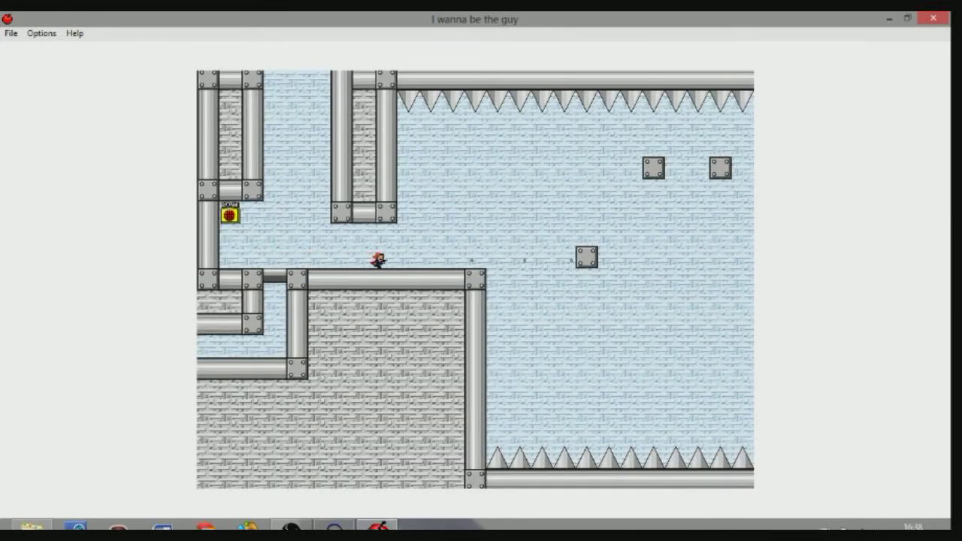
# Hop across the falling blocks to reach the upper-right block.
pyautogui.press('Right')
pyautogui.press('shift')
pyautogui.press('shift')
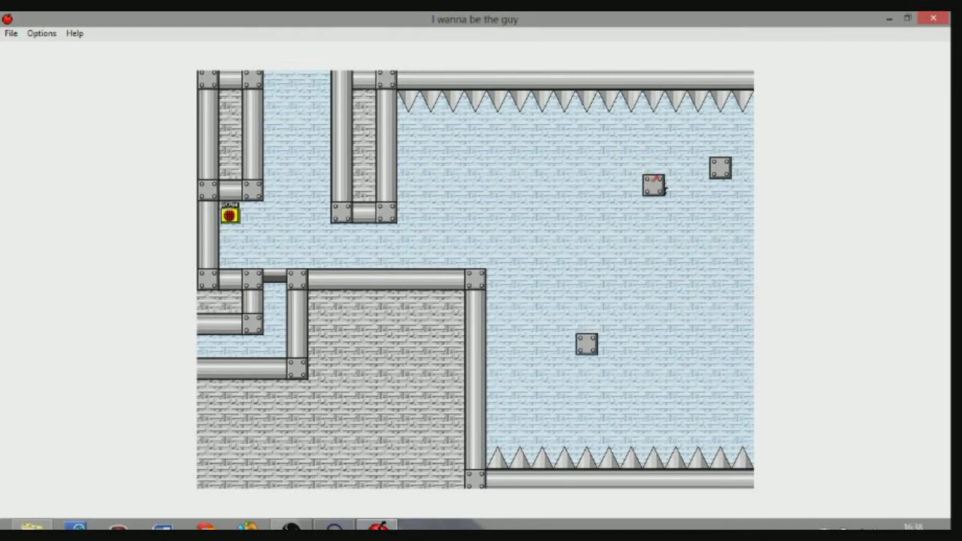
pyautogui.press('r')
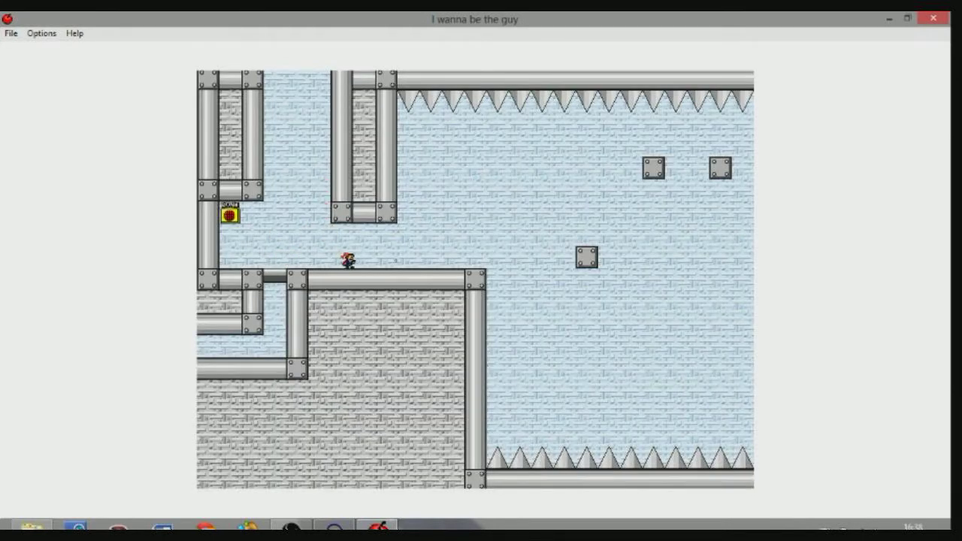
pyautogui.press('Right')
pyautogui.press('shift')
pyautogui.press('Right')
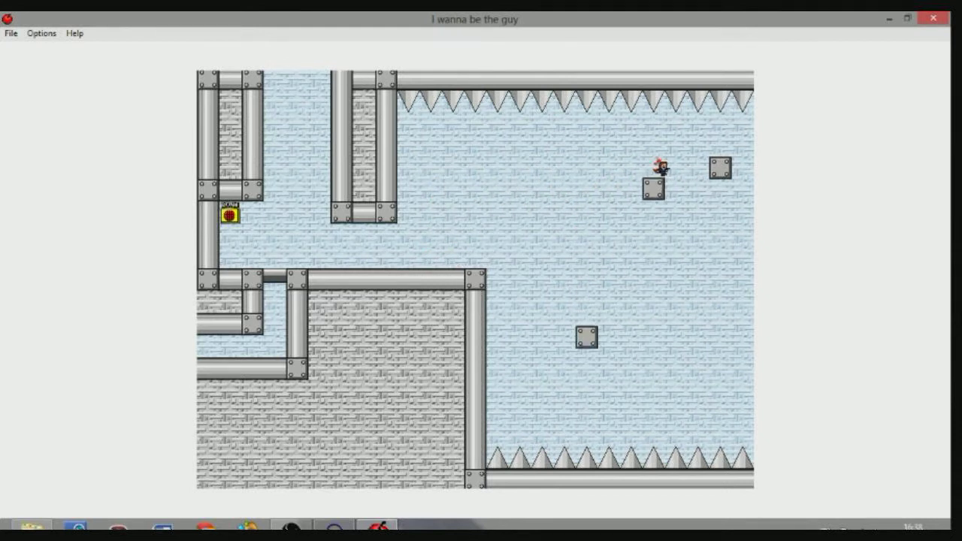
pyautogui.press('shift')
# Leap toward the pillar in the next room, die, and restart at the save point.
pyautogui.press('Right')
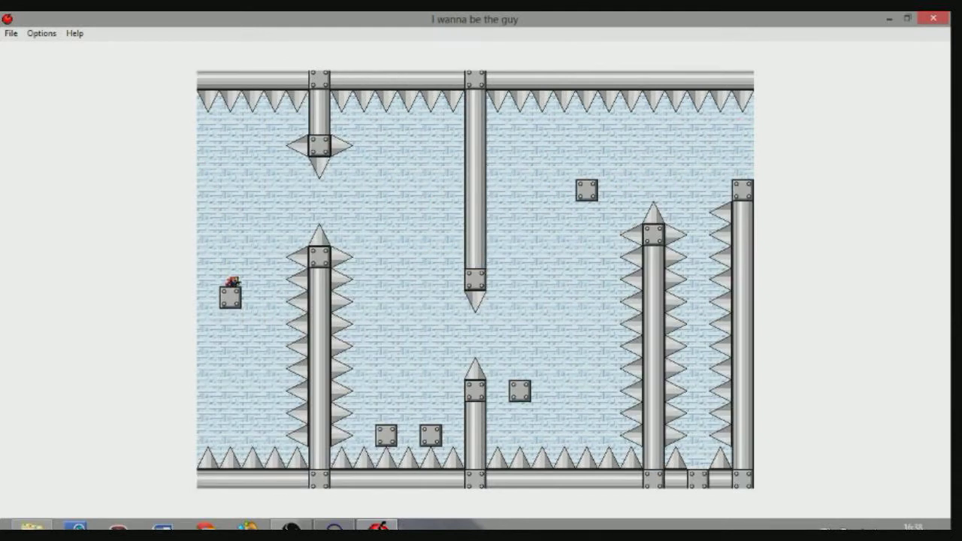
pyautogui.press('shift')
pyautogui.press('Right')
pyautogui.press('r')
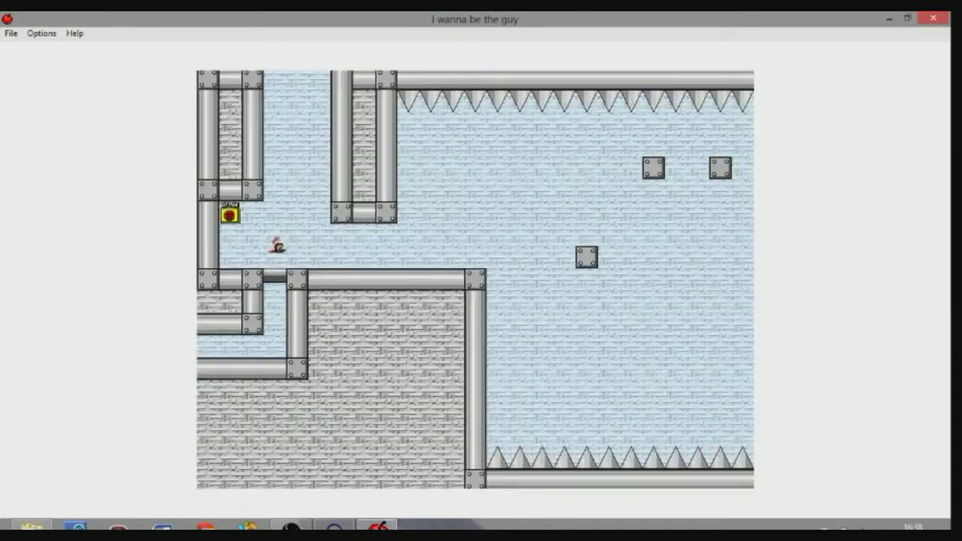
# Cross the falling blocks again and walk off the right edge into the next room.
pyautogui.press('Right')
pyautogui.press('Right')
pyautogui.press('shift')
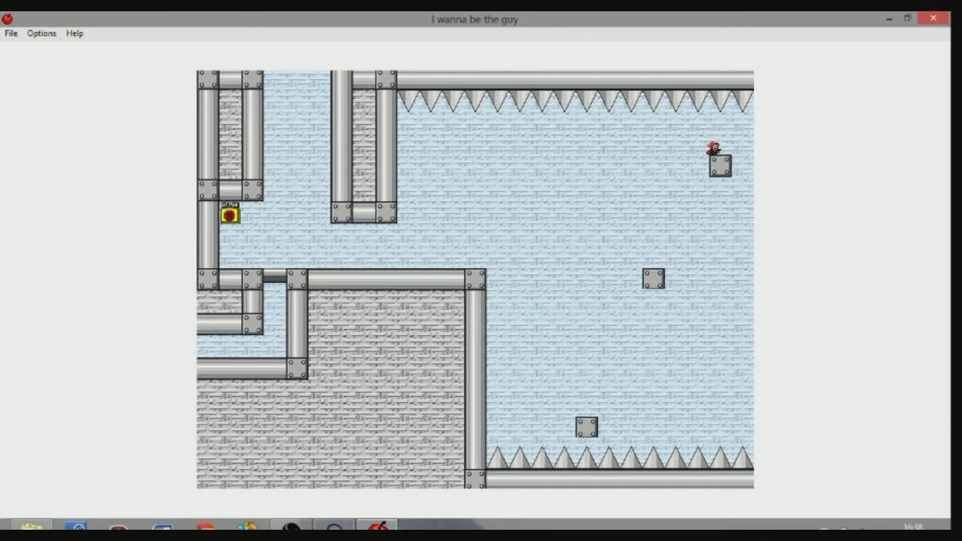
pyautogui.press('Right')
# Jump from the rising blocks over the spiked pillar, die, and retry from the Game Over screen.
pyautogui.press('shift')
pyautogui.press('Right')
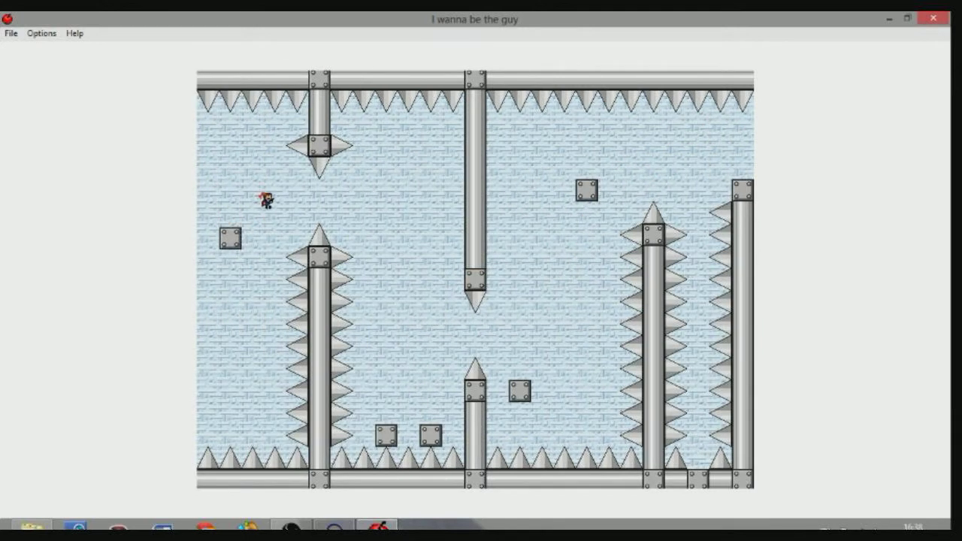
pyautogui.press('shift')
pyautogui.press('Right')
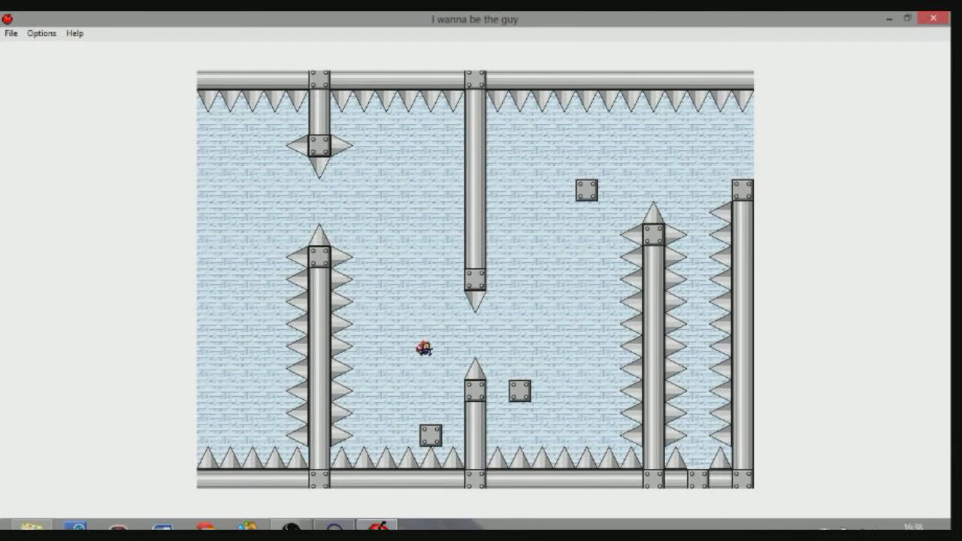
pyautogui.press('Right')
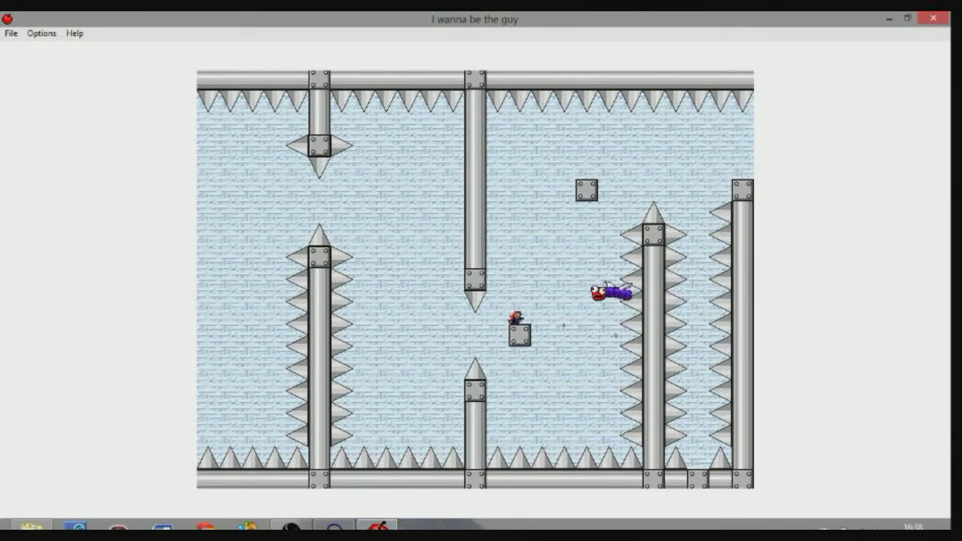
pyautogui.press('shift')
pyautogui.press('Right')
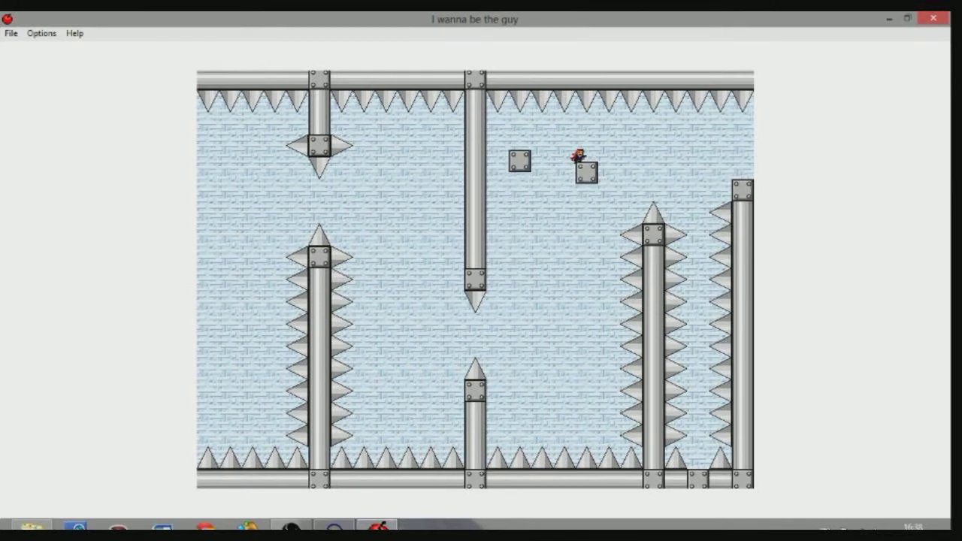
pyautogui.press('shift')
pyautogui.press('Right')
pyautogui.press('Right')
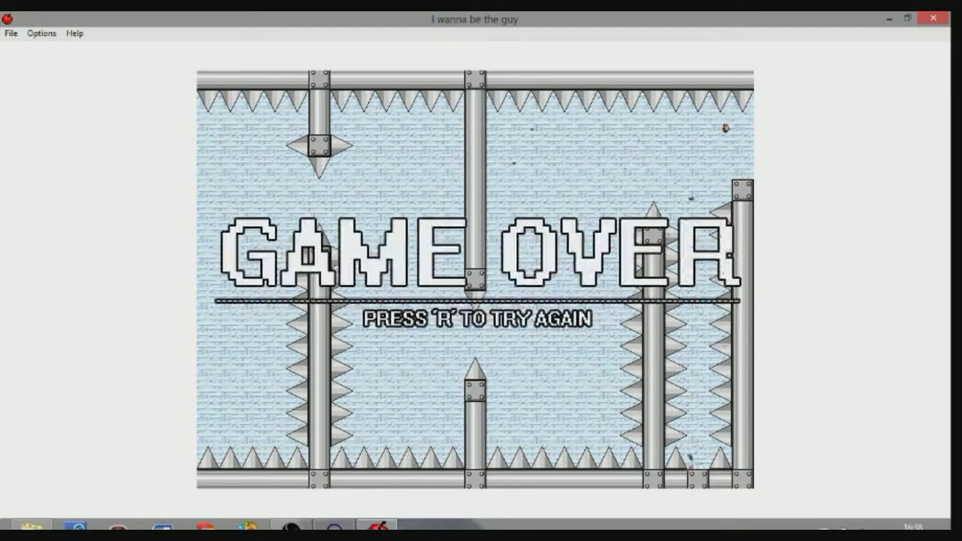
pyautogui.press('r')
pyautogui.press('r')
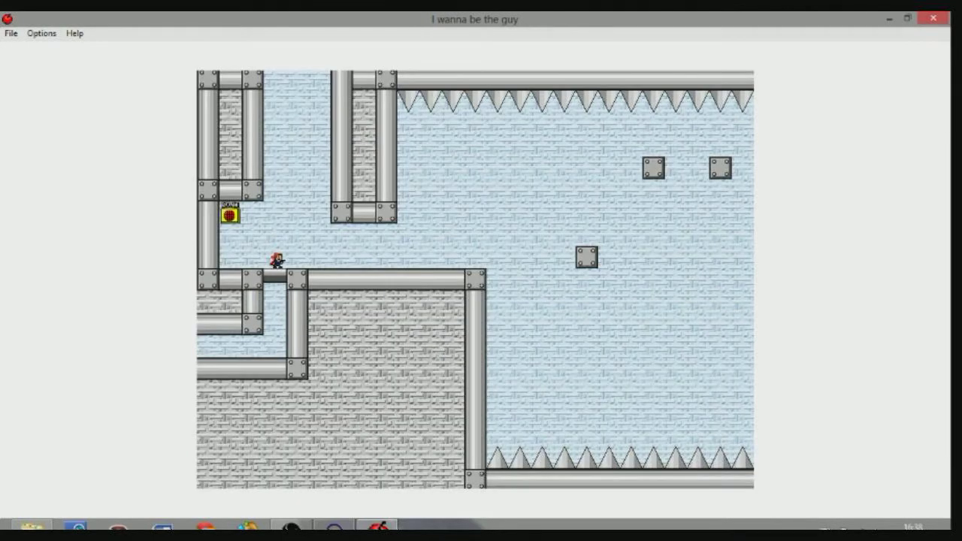
# Hop across the blocks to the upper-right block and walk into the next room.
pyautogui.press('shift')
pyautogui.press('Right')
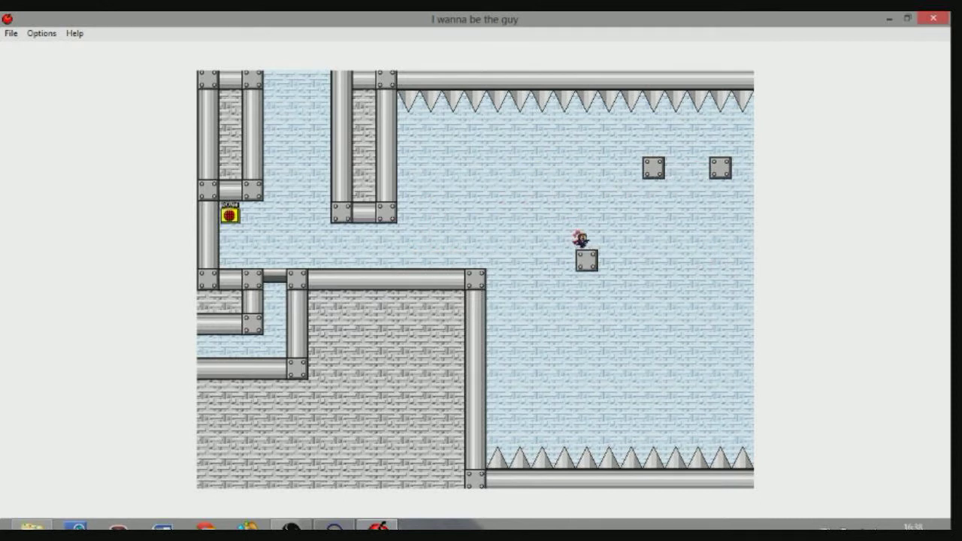
pyautogui.press('shift')
pyautogui.press('Right')
pyautogui.press('shift')
pyautogui.press('Right')
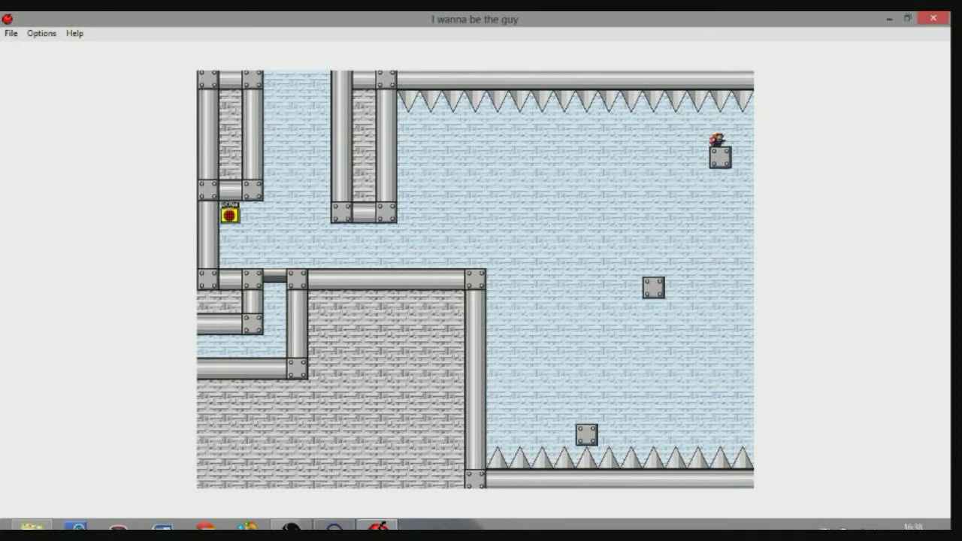
pyautogui.press('Right')
# Ride the rising blocks past the spiked pillar and exit into the save-point room.
pyautogui.press('shift')
pyautogui.press('Right')
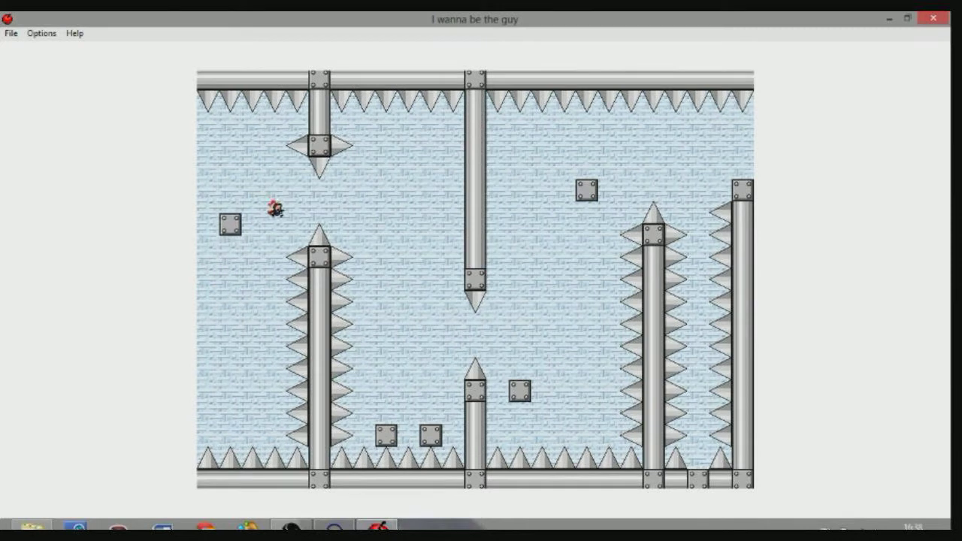
pyautogui.press('Right')
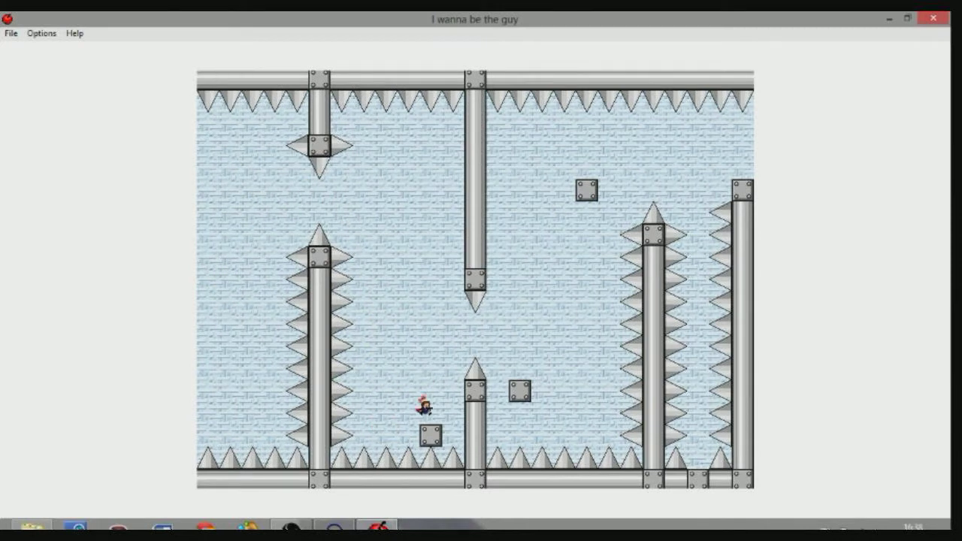
pyautogui.press('shift')
pyautogui.press('Right')
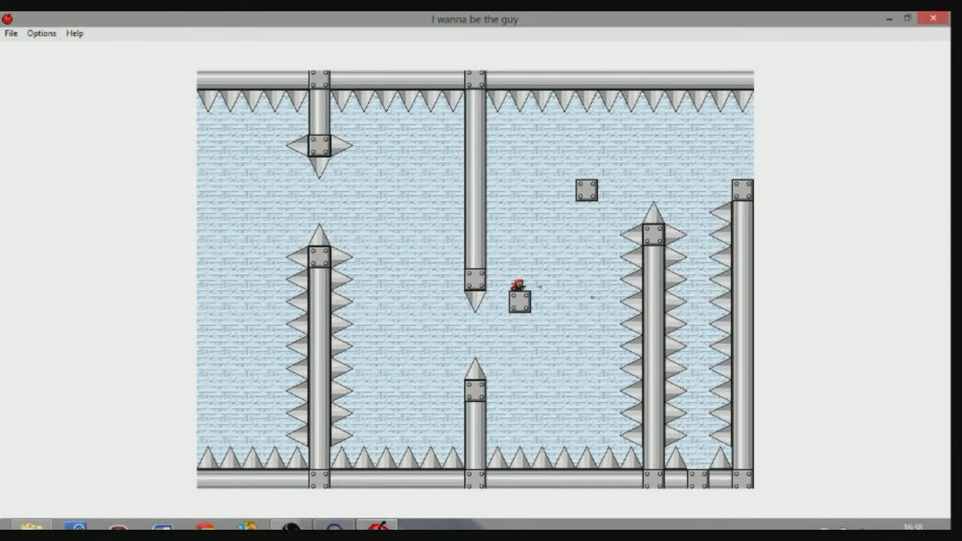
pyautogui.press('shift')
pyautogui.press('Right')
pyautogui.press('Right')
pyautogui.press('shift')
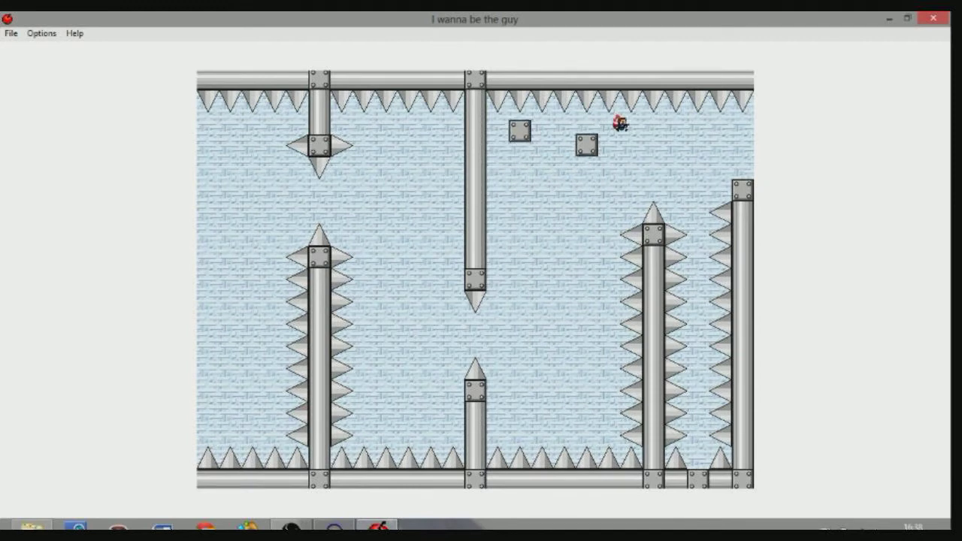
pyautogui.press('Right')
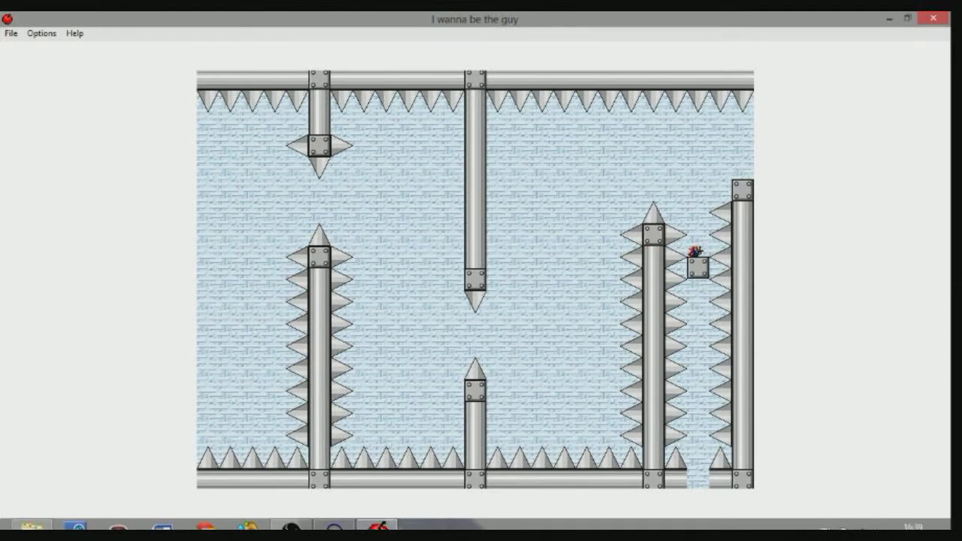
pyautogui.press('shift')
pyautogui.press('Right')
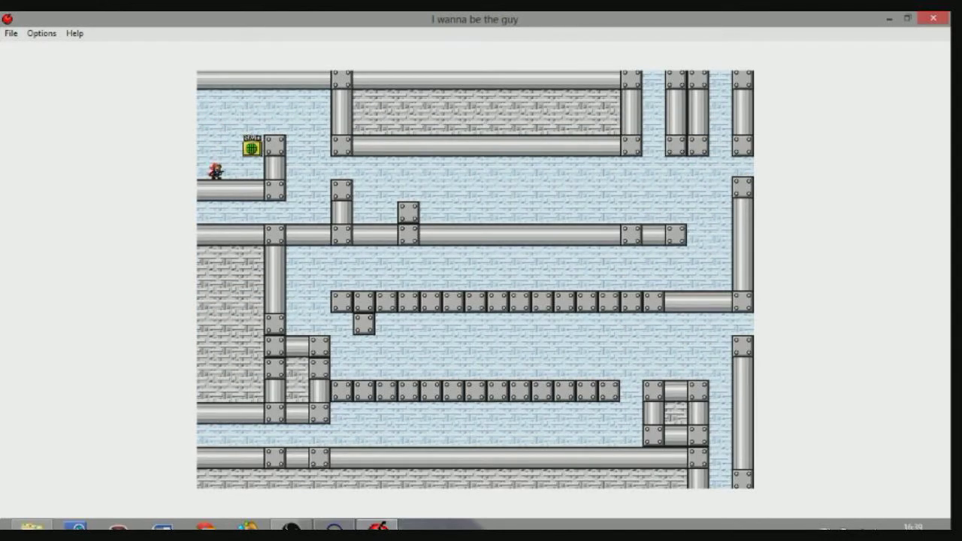
pyautogui.press('z')
pyautogui.click(304, 524)
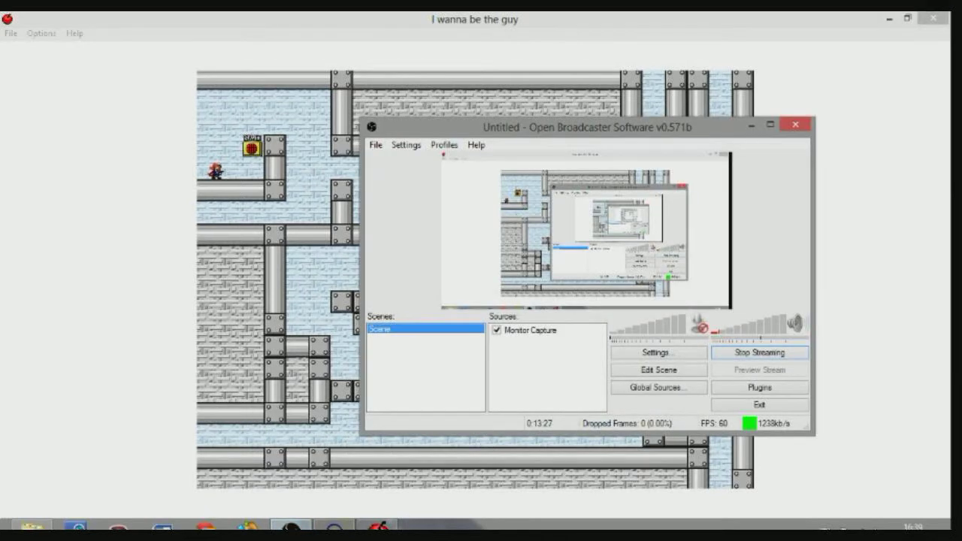
pyautogui.click(308, 525)
pyautogui.click(308, 525)
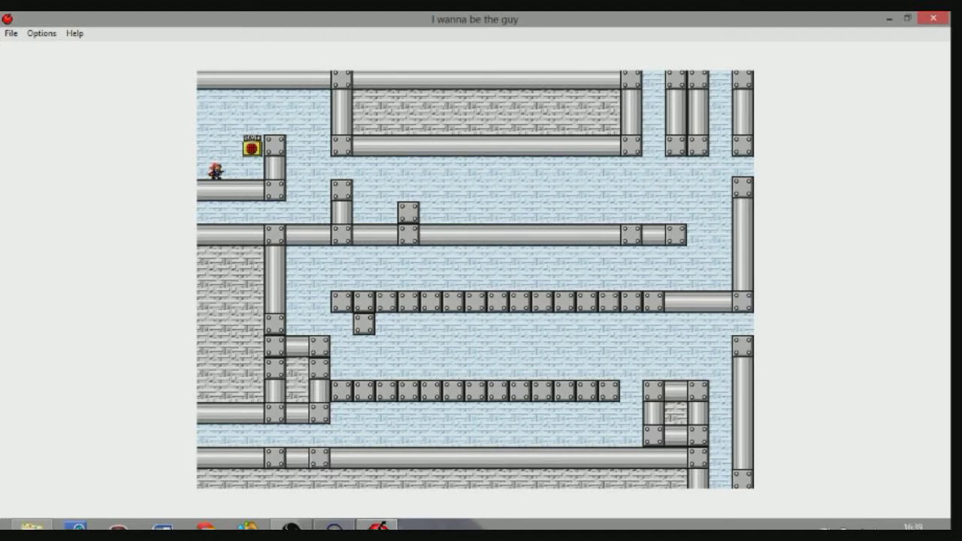
# Walk left, drop through the floor gap, and activate the save point in the room below.
pyautogui.press('Left')
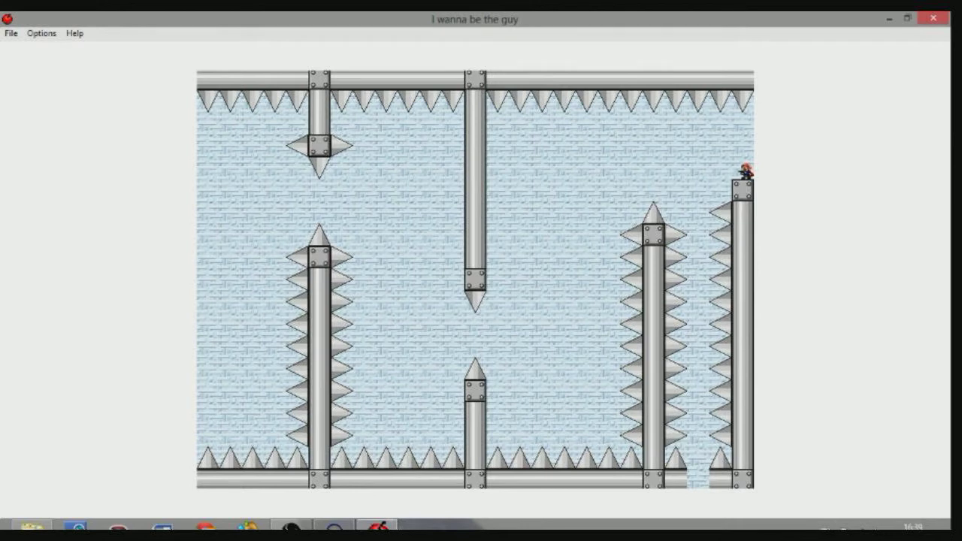
pyautogui.press('Left')
pyautogui.press('shift')
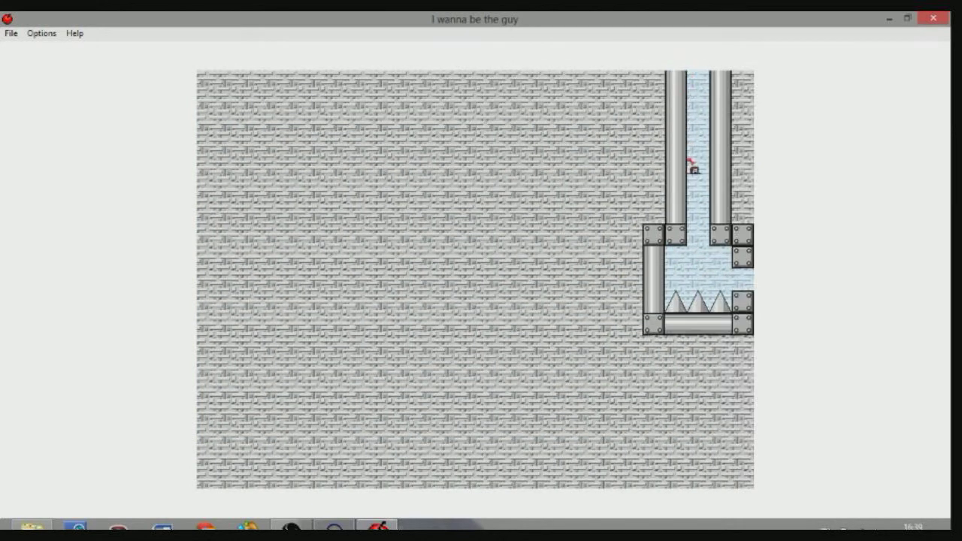
pyautogui.press('Right')
pyautogui.press('Right')
pyautogui.press('shift')
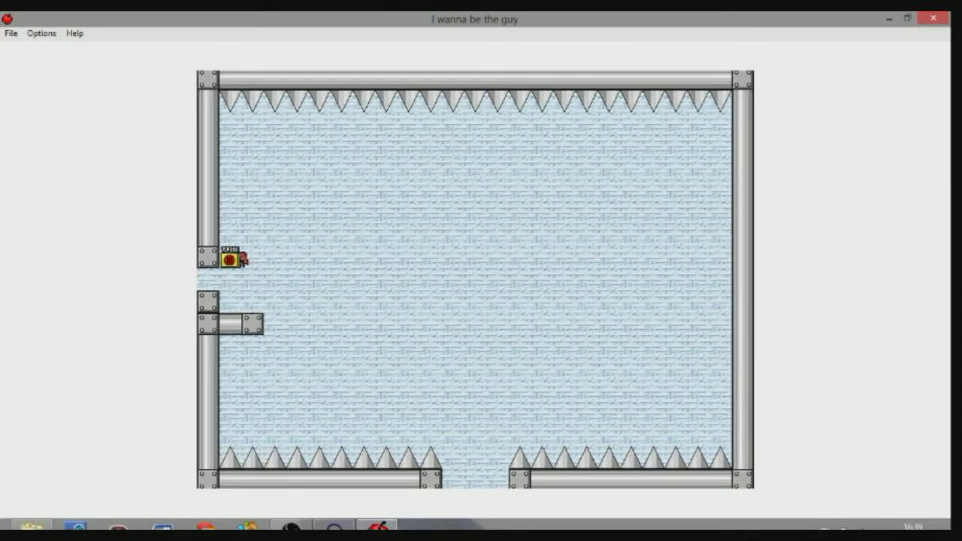
pyautogui.press('z')
pyautogui.press('Right')
# Jump right off the ledge into the spikes, then switch to the Audacity recording.
pyautogui.press('shift')
pyautogui.press('Right')
pyautogui.press('Left')
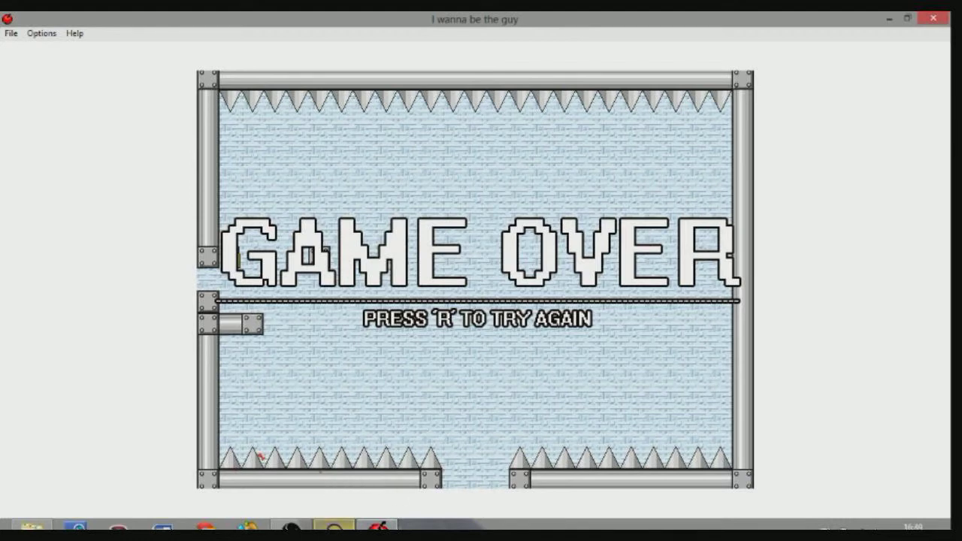
pyautogui.moveTo(335, 527)
pyautogui.click(338, 400)
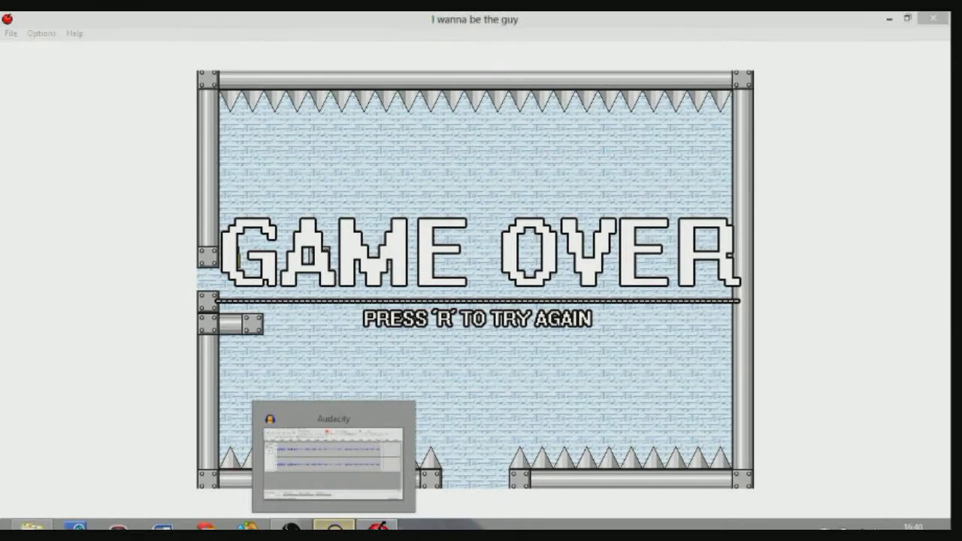